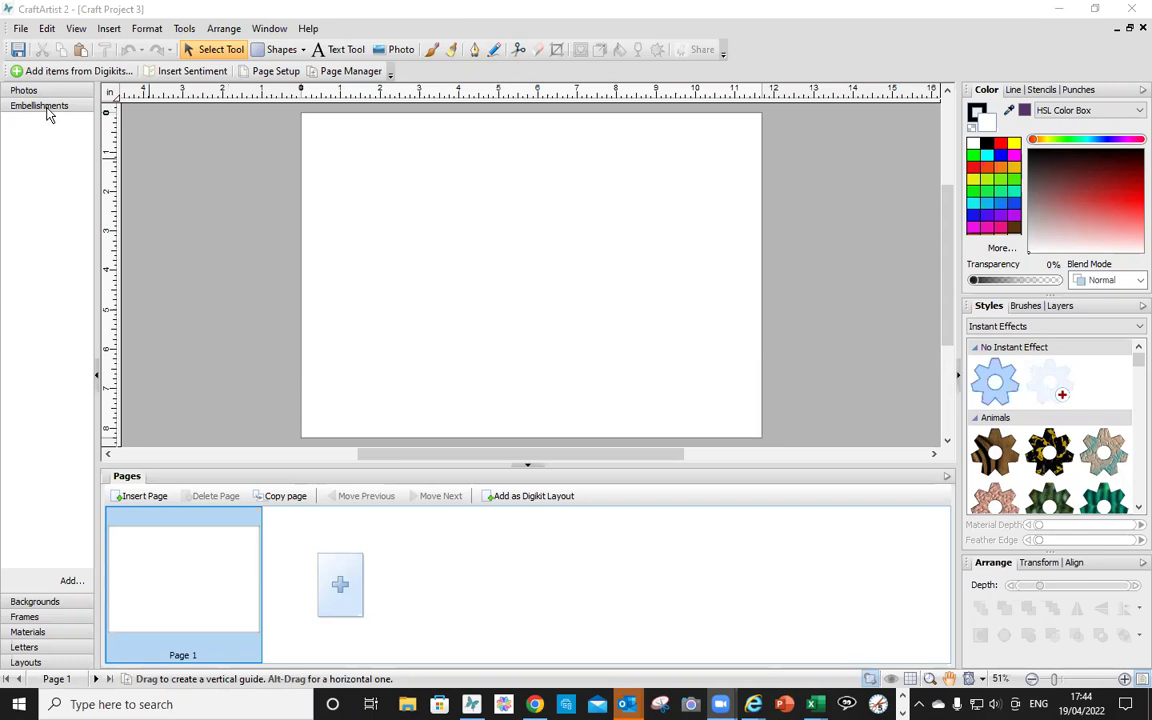
- Add all the PNG pictures from template Spring_05-01 to template Spring_05-18 to the project's photos
{"action": "left_click", "coordinate": [42, 91]}
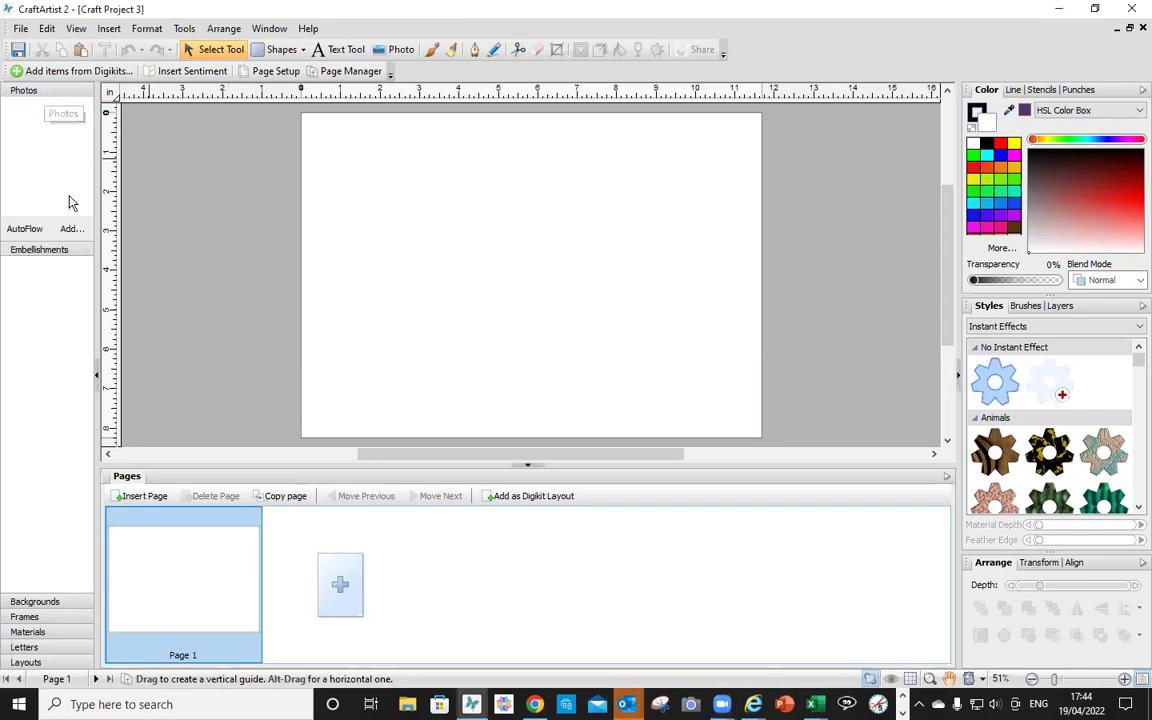
{"action": "left_click", "coordinate": [72, 566]}
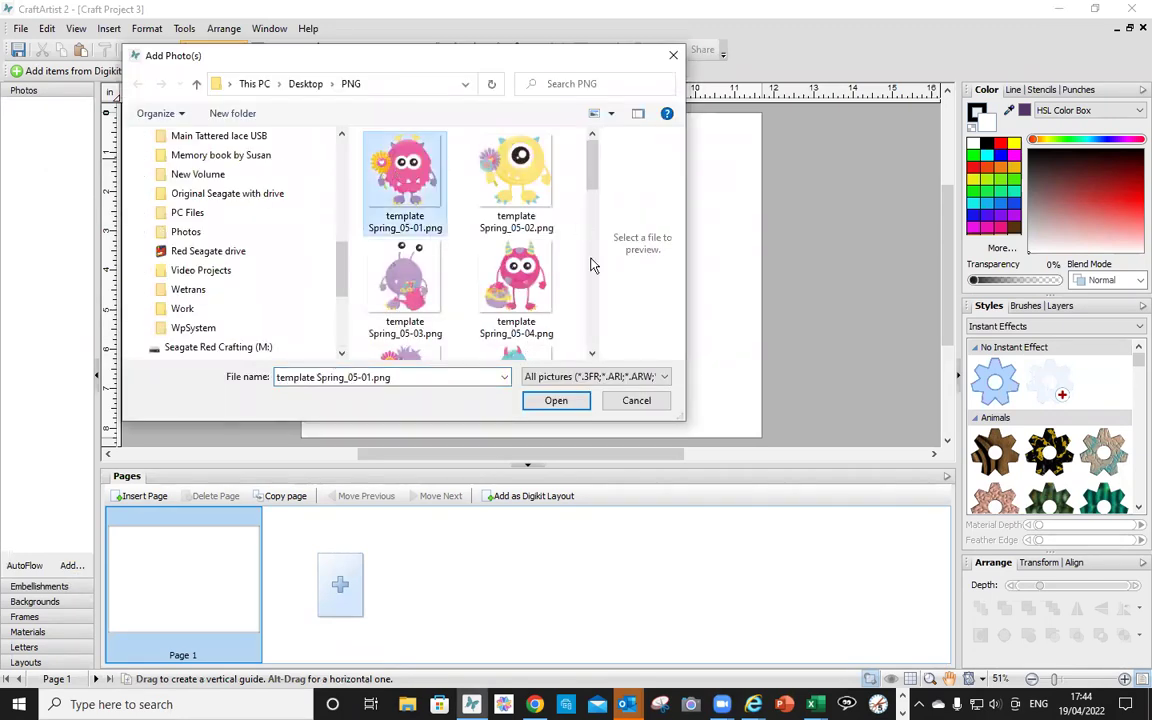
{"action": "scroll", "coordinate": [594, 250], "scroll_direction": "down", "scroll_amount": 3}
{"action": "scroll", "coordinate": [522, 337], "scroll_direction": "down", "scroll_amount": 3}
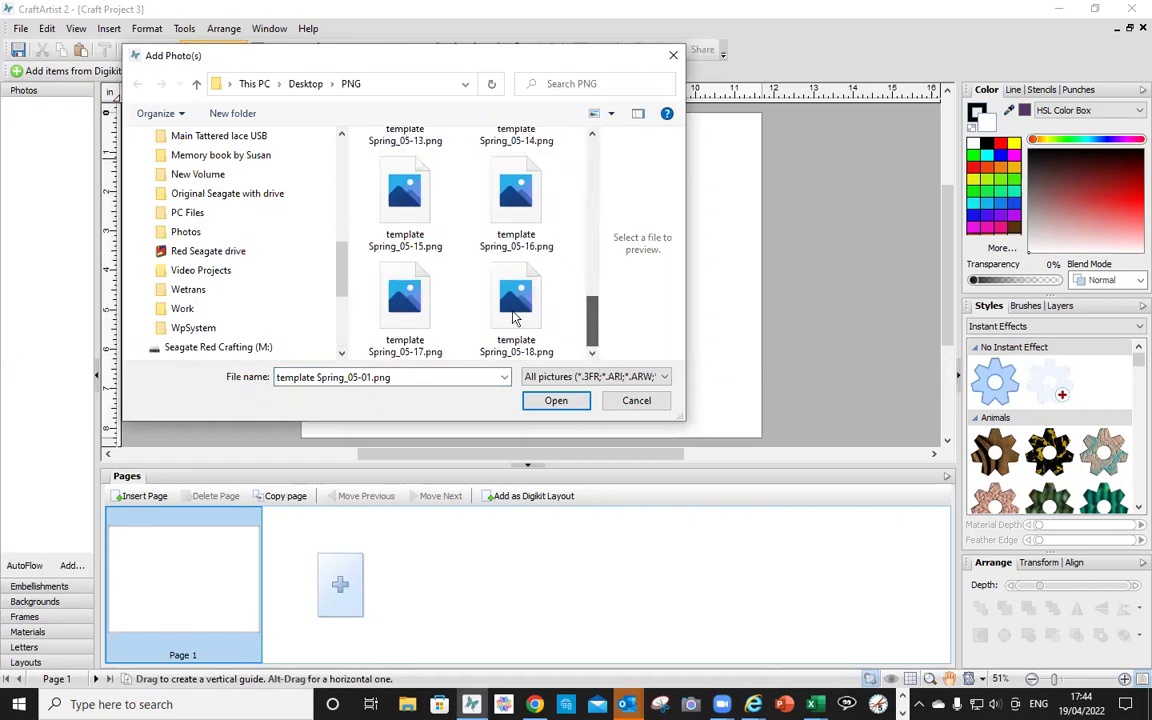
{"action": "left_click", "coordinate": [513, 318], "text": "shift"}
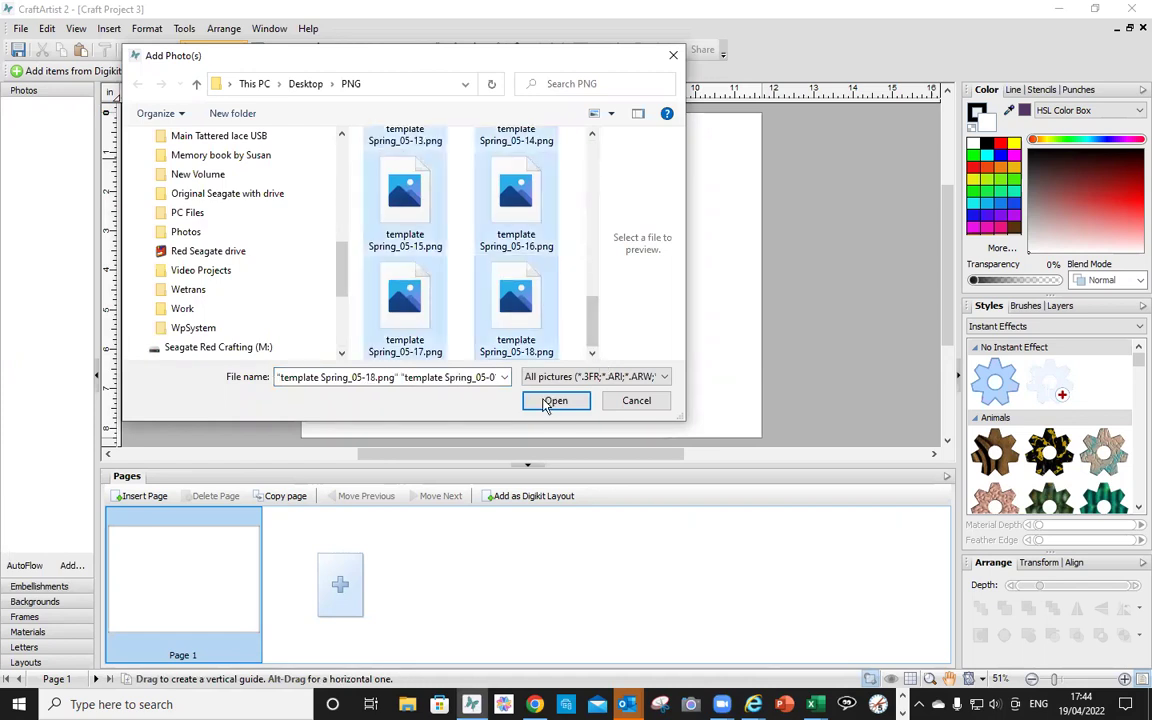
{"action": "left_click", "coordinate": [556, 400]}
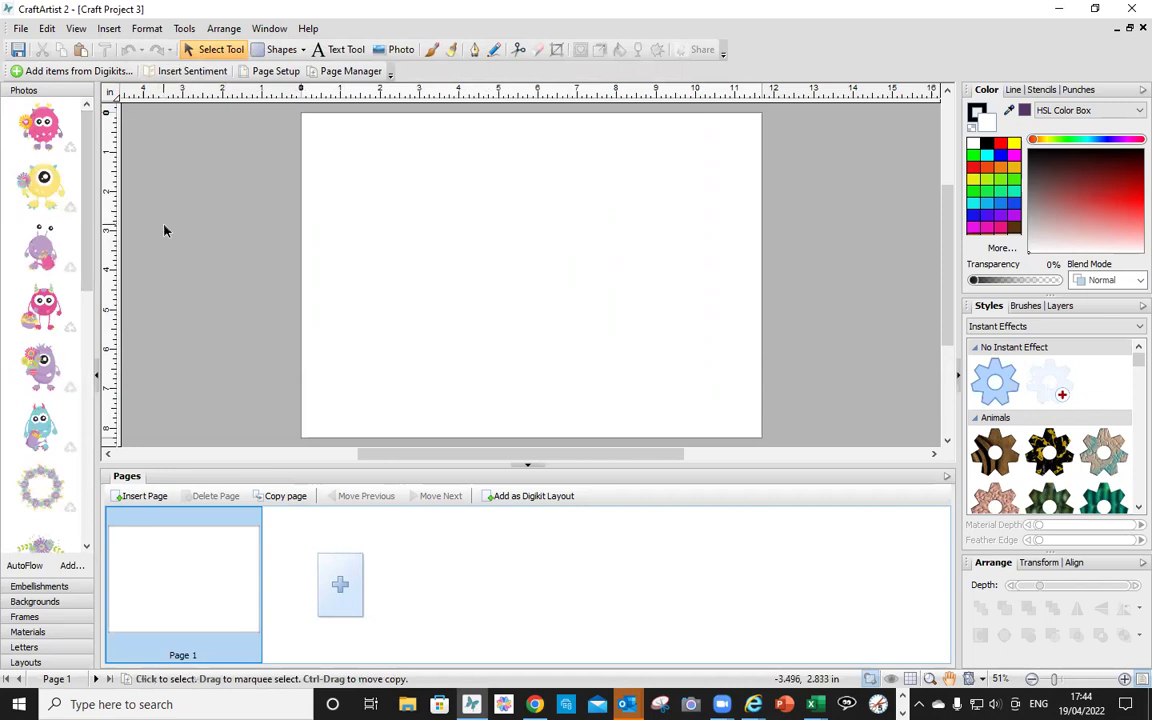
- Draw a Quick Grid covering the whole page and set it to 1 row and 3 columns
{"action": "left_click", "coordinate": [305, 50]}
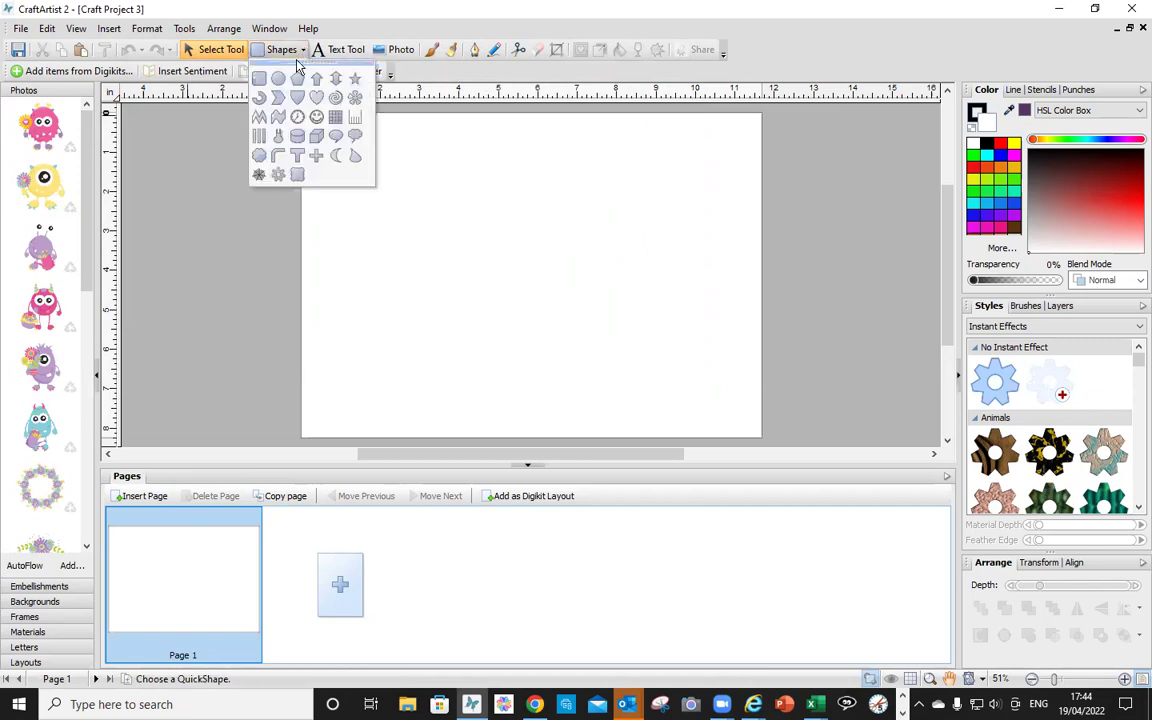
{"action": "left_click", "coordinate": [336, 119]}
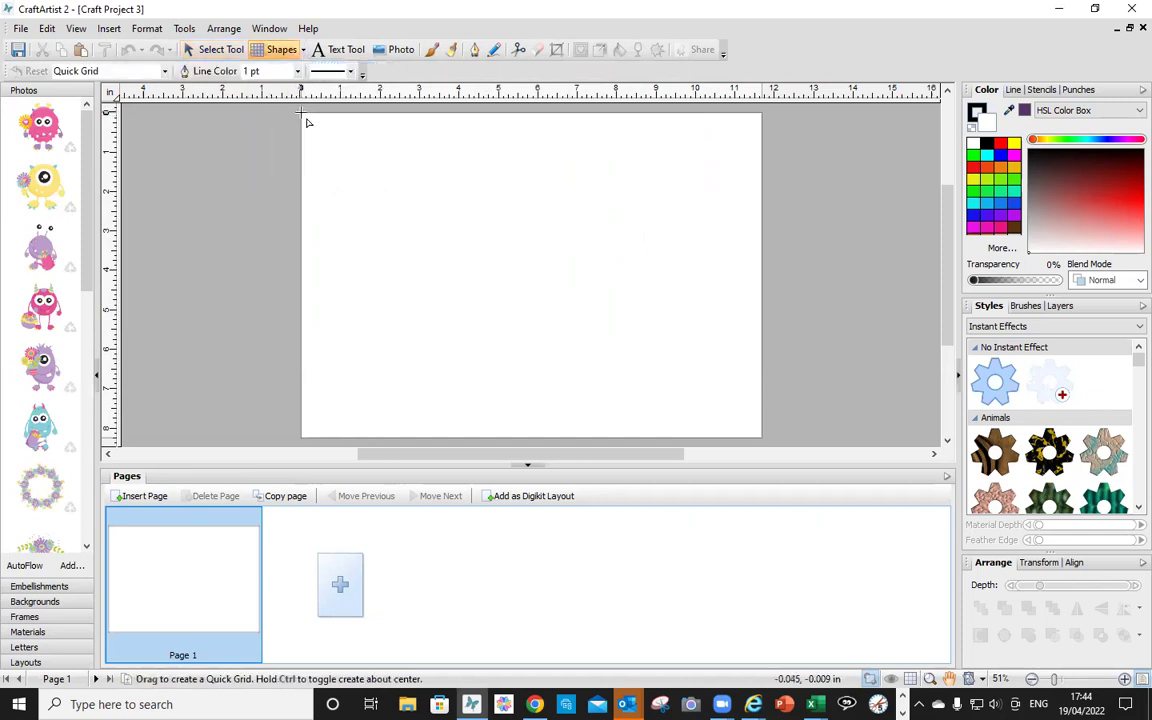
{"action": "left_click_drag", "start_coordinate": [303, 116], "coordinate": [762, 437]}
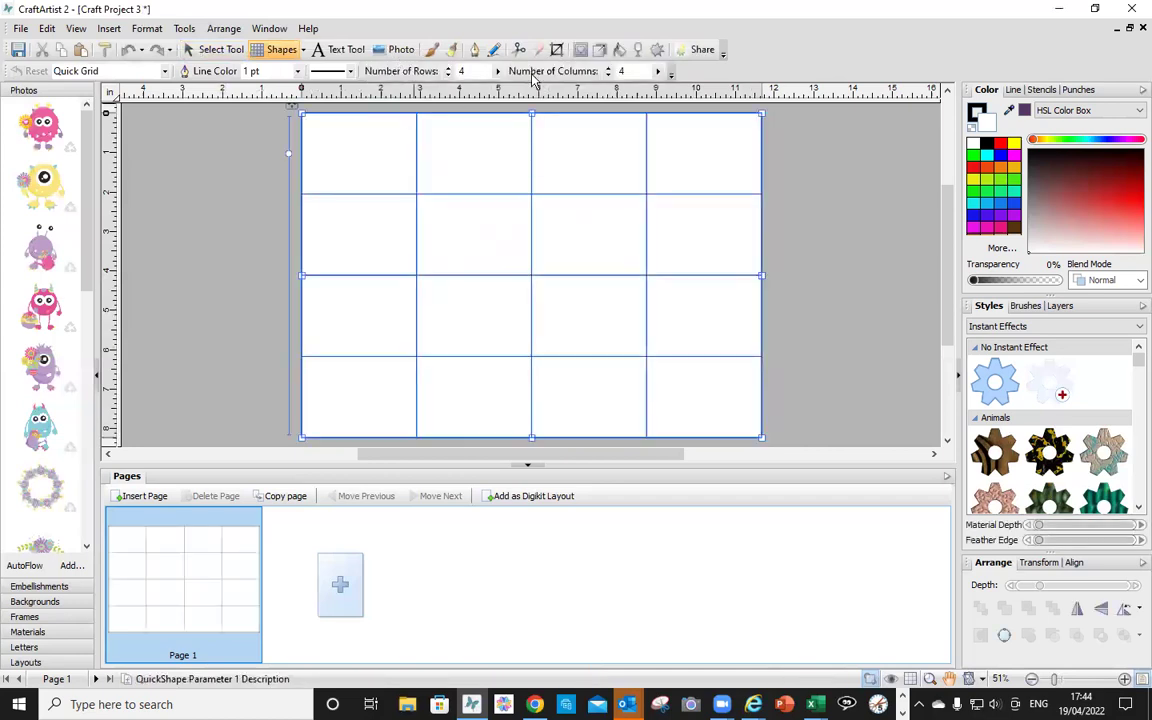
{"action": "left_click", "coordinate": [607, 74]}
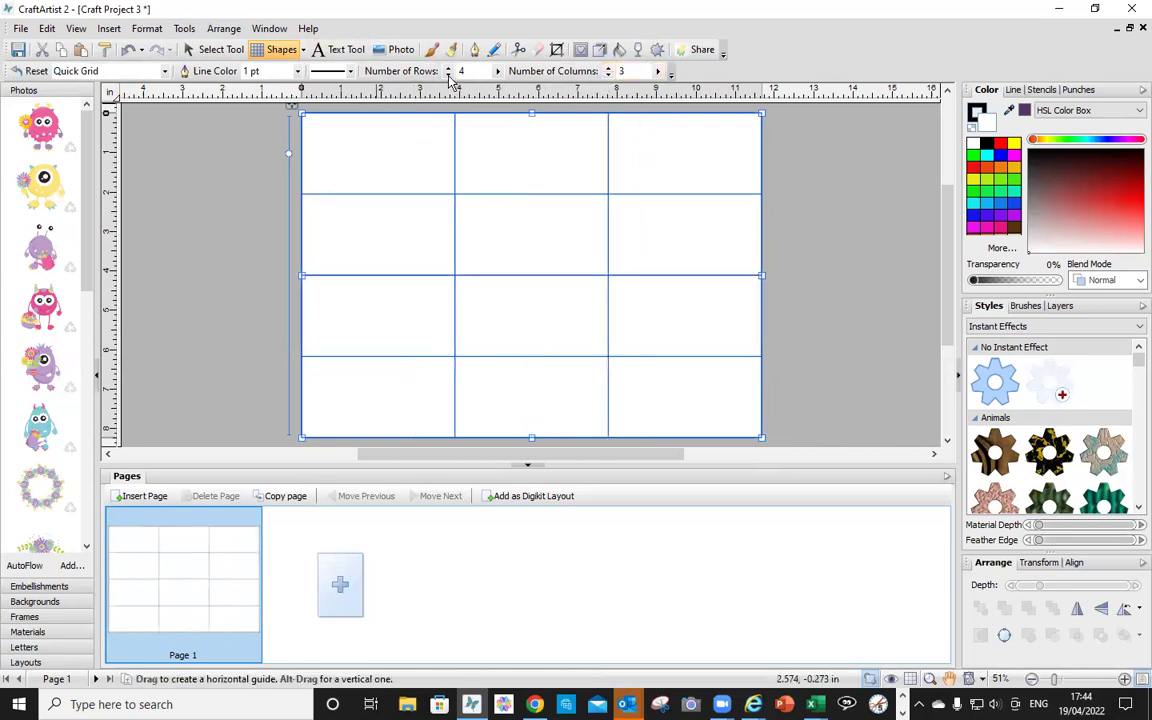
{"action": "left_click", "coordinate": [448, 75]}
{"action": "left_click", "coordinate": [448, 75]}
{"action": "left_click", "coordinate": [448, 75]}
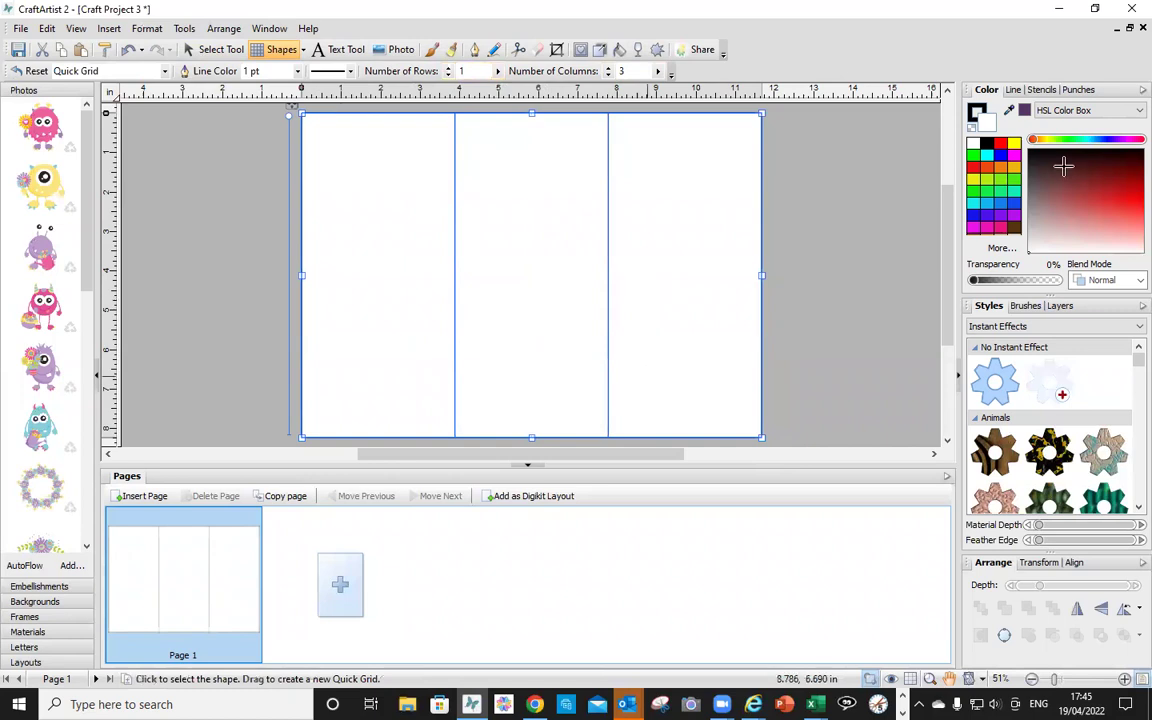
- Browse the Shapes stencils to the square frame designs
{"action": "left_click", "coordinate": [1041, 90]}
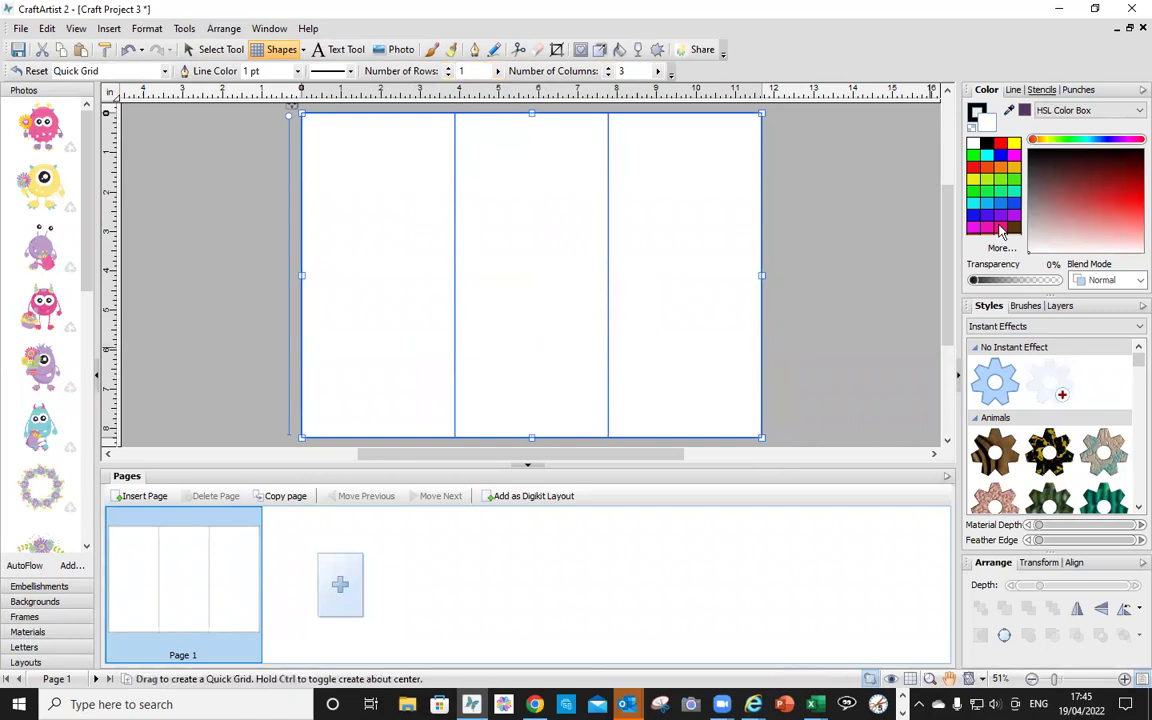
{"action": "scroll", "coordinate": [1007, 241], "scroll_direction": "down", "scroll_amount": 3}
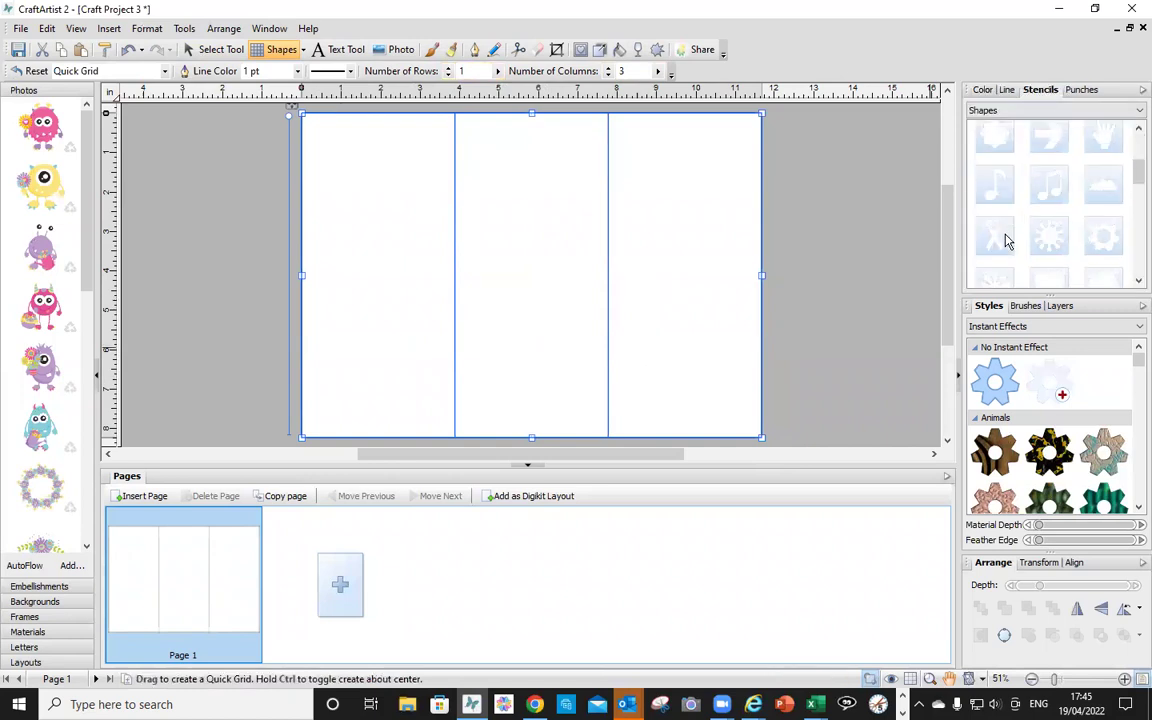
{"action": "scroll", "coordinate": [1000, 215], "scroll_direction": "down", "scroll_amount": 2}
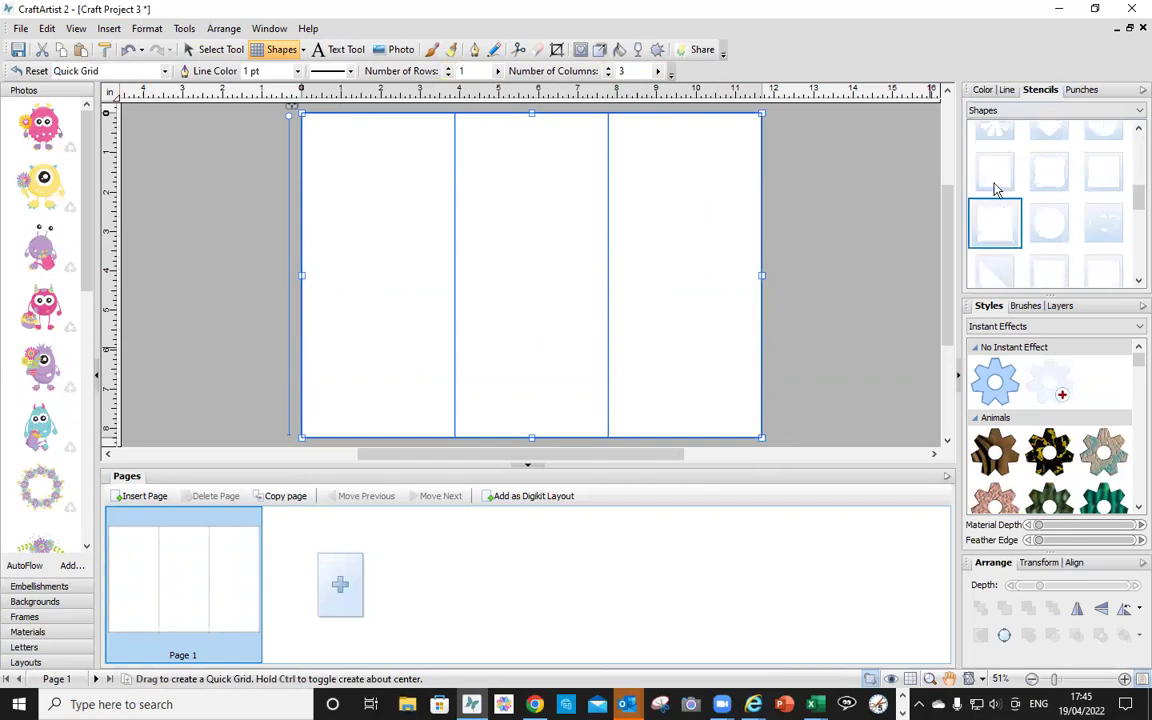
{"action": "left_click_drag", "start_coordinate": [993, 188], "coordinate": [548, 337]}
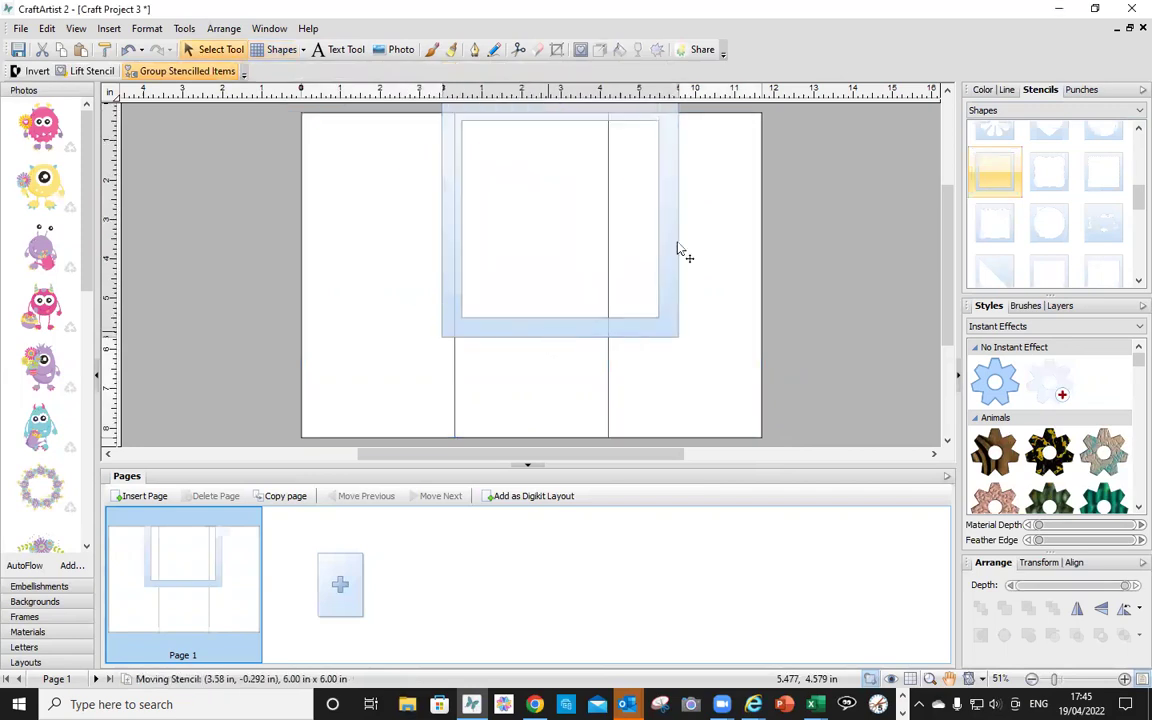
{"action": "left_click_drag", "start_coordinate": [674, 219], "coordinate": [532, 337]}
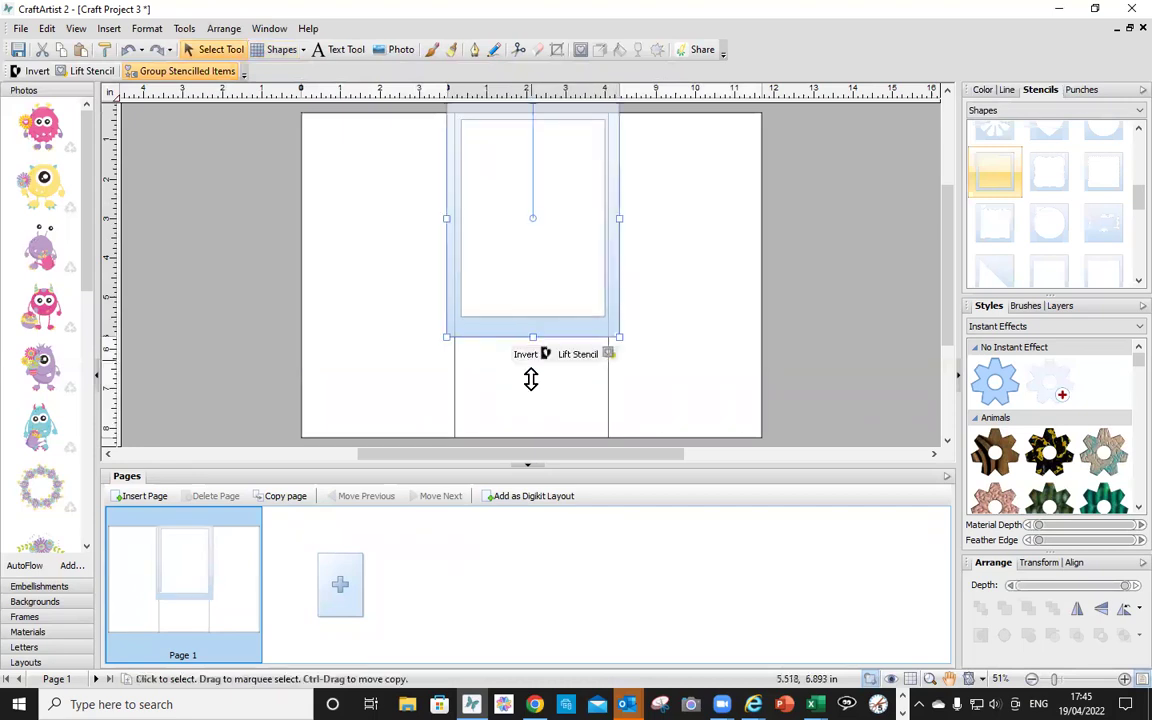
{"action": "left_click", "coordinate": [525, 354]}
{"action": "left_click", "coordinate": [536, 446]}
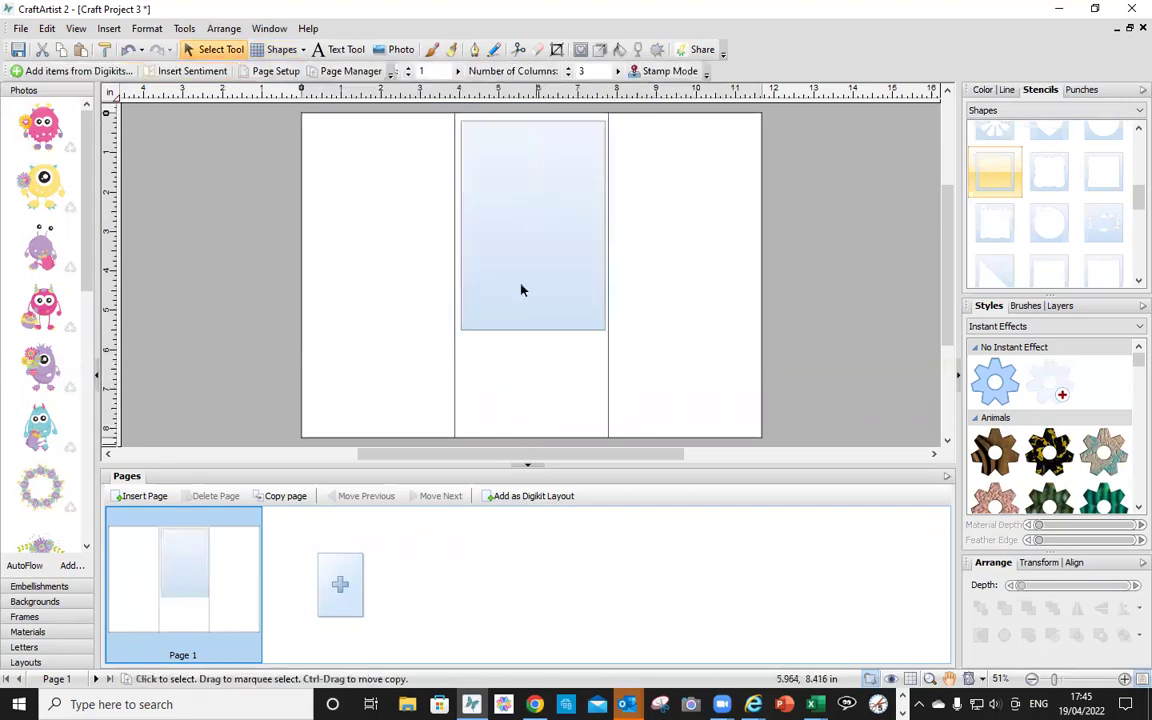
{"action": "left_click", "coordinate": [549, 319]}
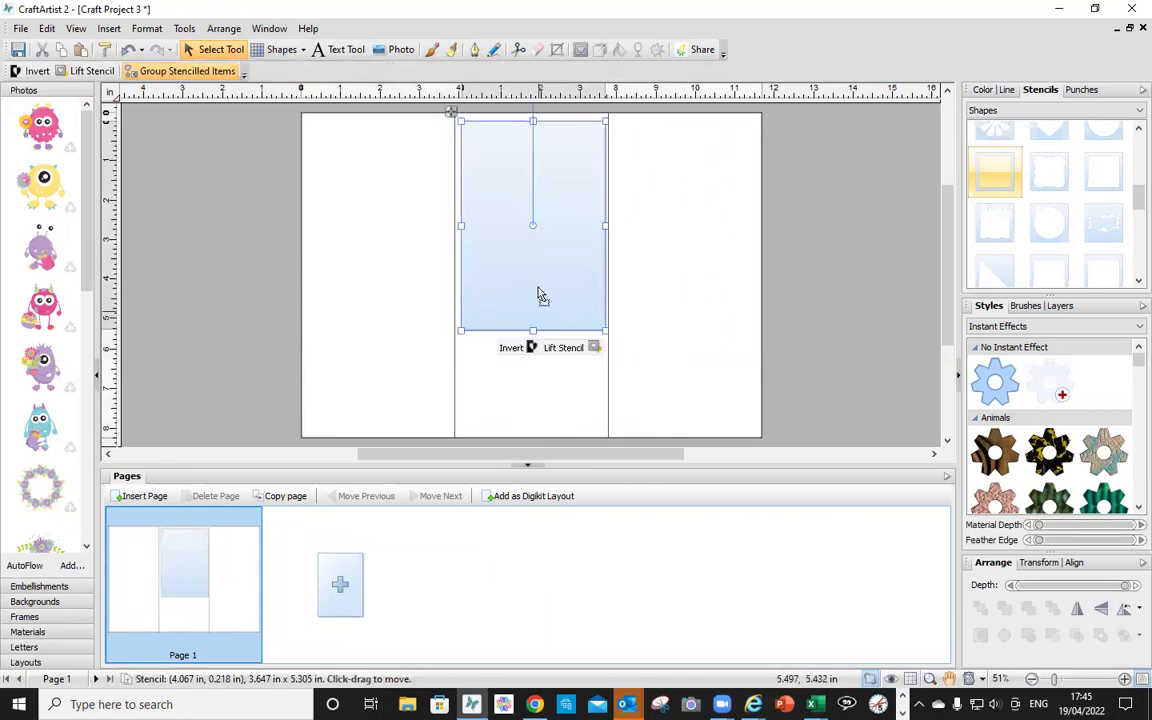
{"action": "key", "text": "Delete"}
- Place the plain square frame stencil over the grid's middle column and resize it to about 4.25 by 9.39 in
{"action": "left_click_drag", "start_coordinate": [1023, 193], "coordinate": [563, 254]}
{"action": "left_click_drag", "start_coordinate": [538, 297], "coordinate": [651, 268]}
{"action": "left_click_drag", "start_coordinate": [676, 222], "coordinate": [611, 228]}
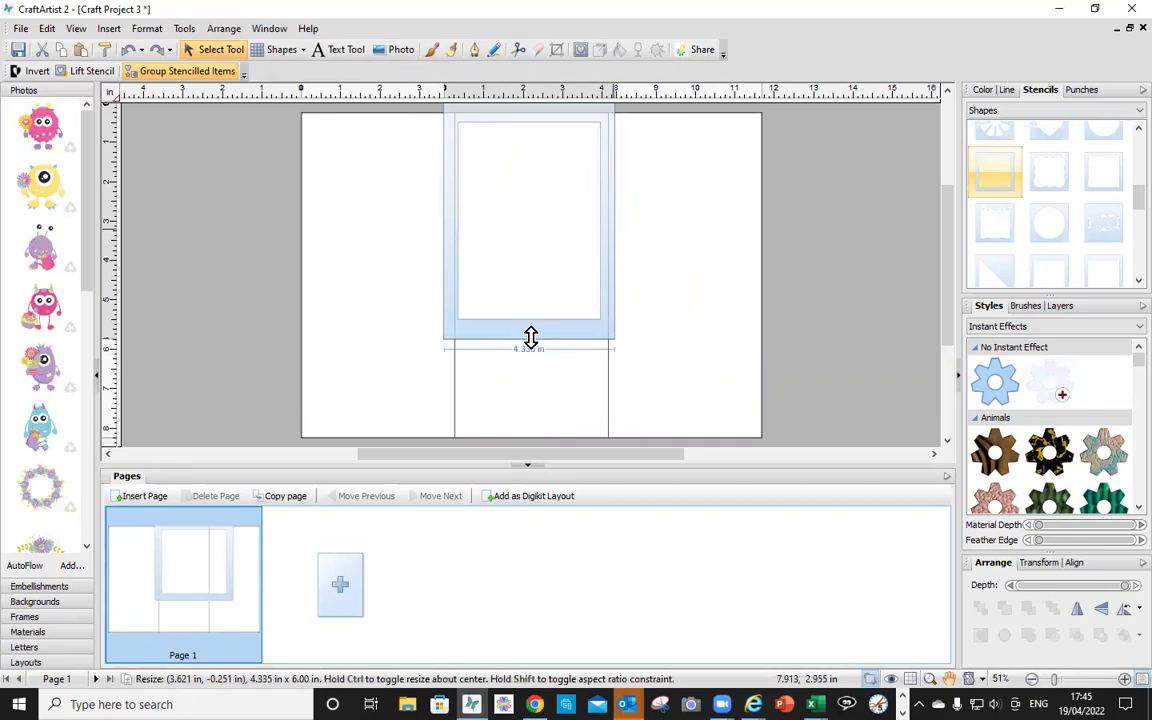
{"action": "left_click_drag", "start_coordinate": [530, 336], "coordinate": [547, 459]}
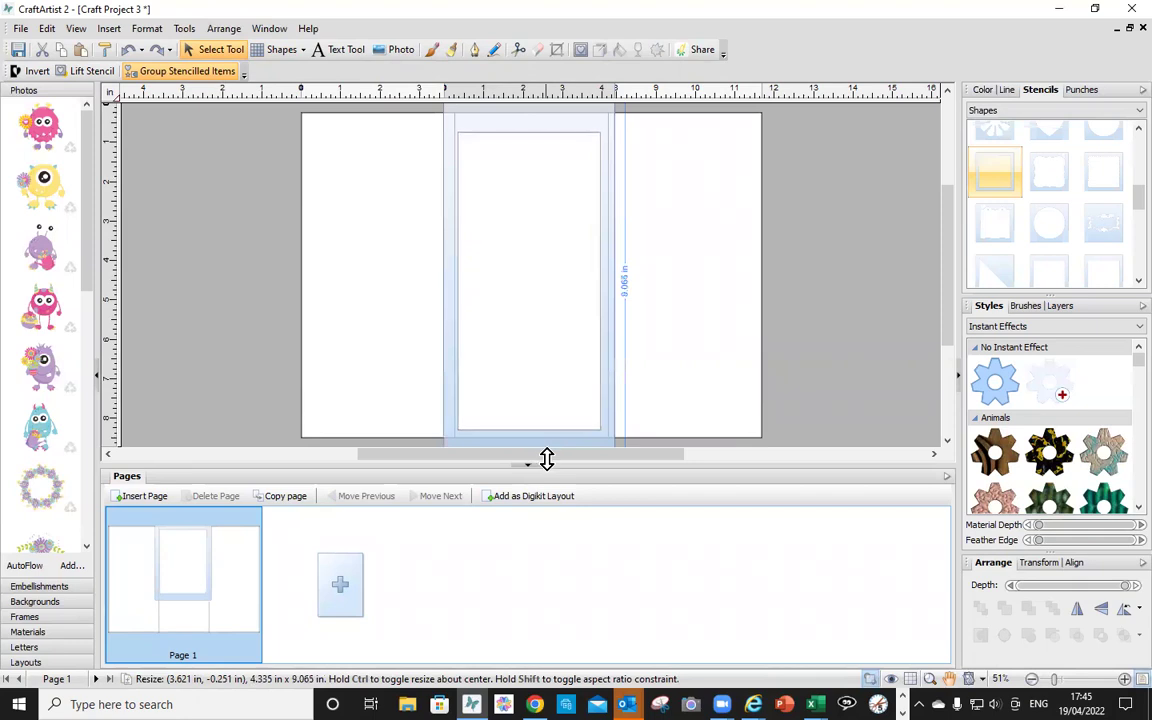
{"action": "left_click_drag", "start_coordinate": [529, 105], "coordinate": [529, 94]}
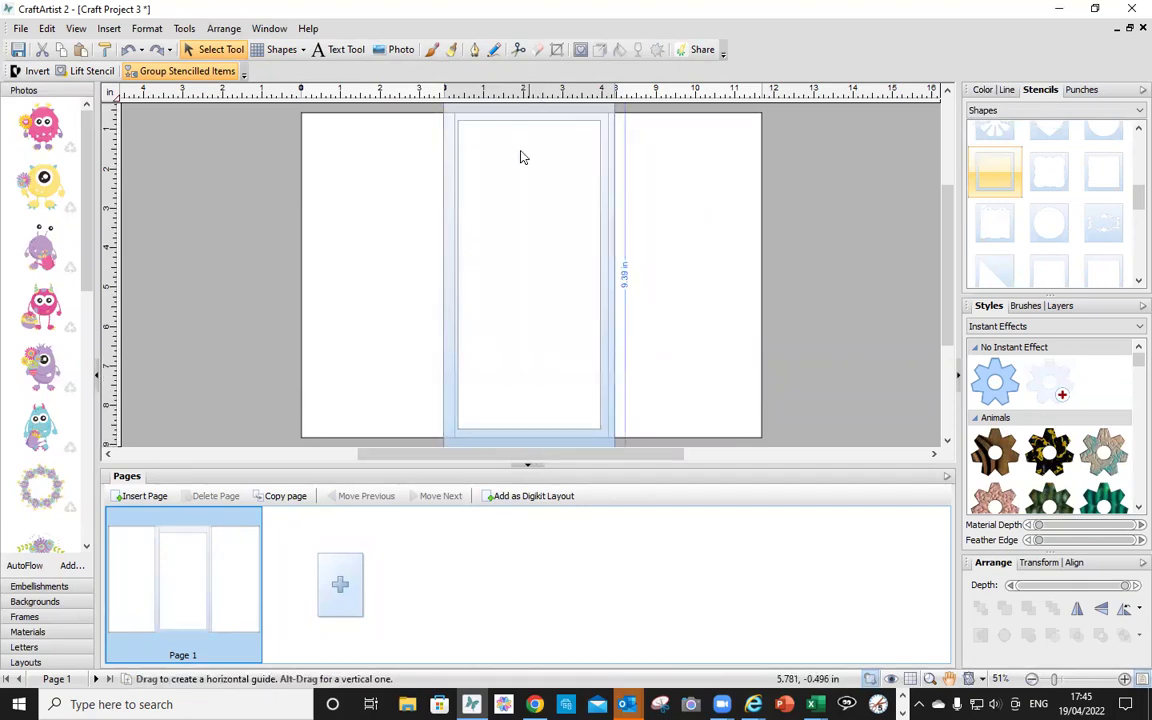
{"action": "left_click_drag", "start_coordinate": [447, 273], "coordinate": [450, 273]}
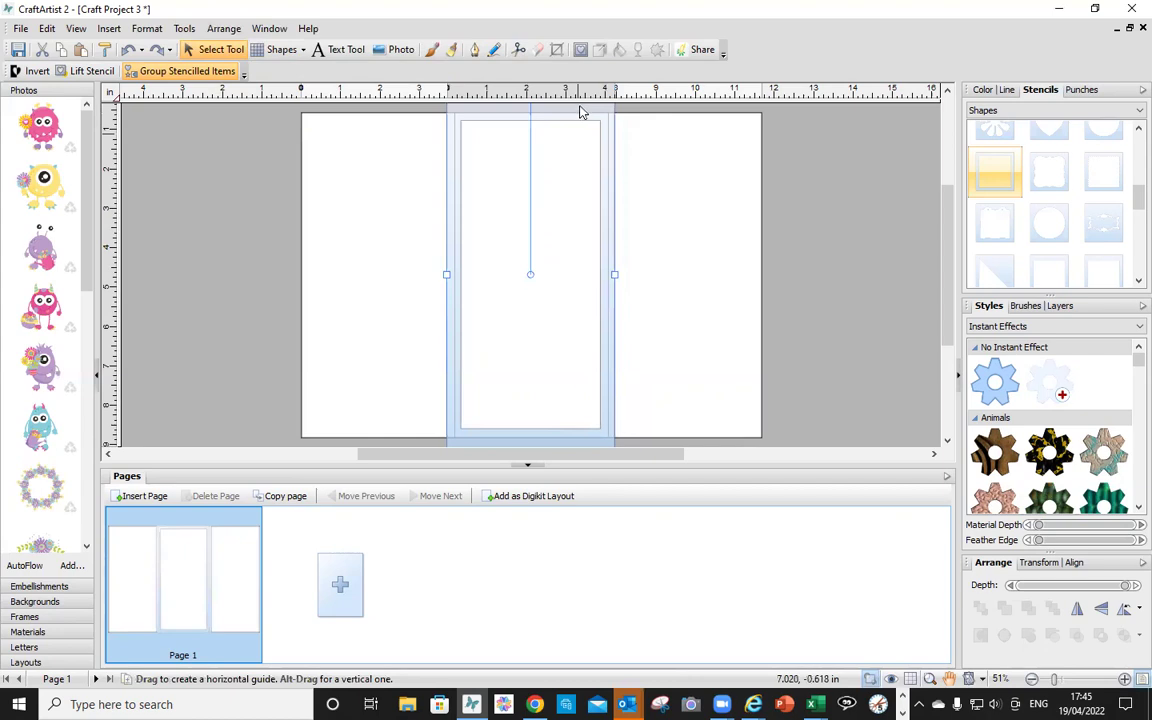
- Rotate the frame stencil to 270° so it lies landscape, and move it across the upper half of the page
{"action": "left_click_drag", "start_coordinate": [670, 198], "coordinate": [626, 128]}
{"action": "left_click_drag", "start_coordinate": [715, 210], "coordinate": [730, 355]}
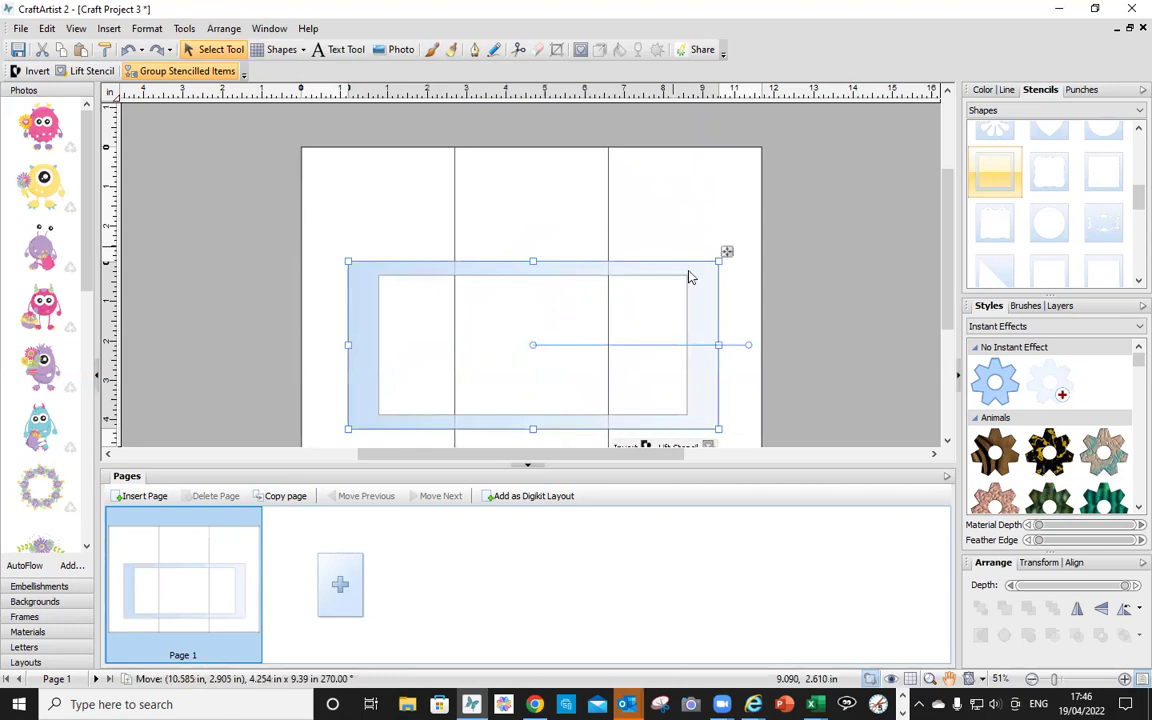
{"action": "left_click_drag", "start_coordinate": [689, 219], "coordinate": [590, 430]}
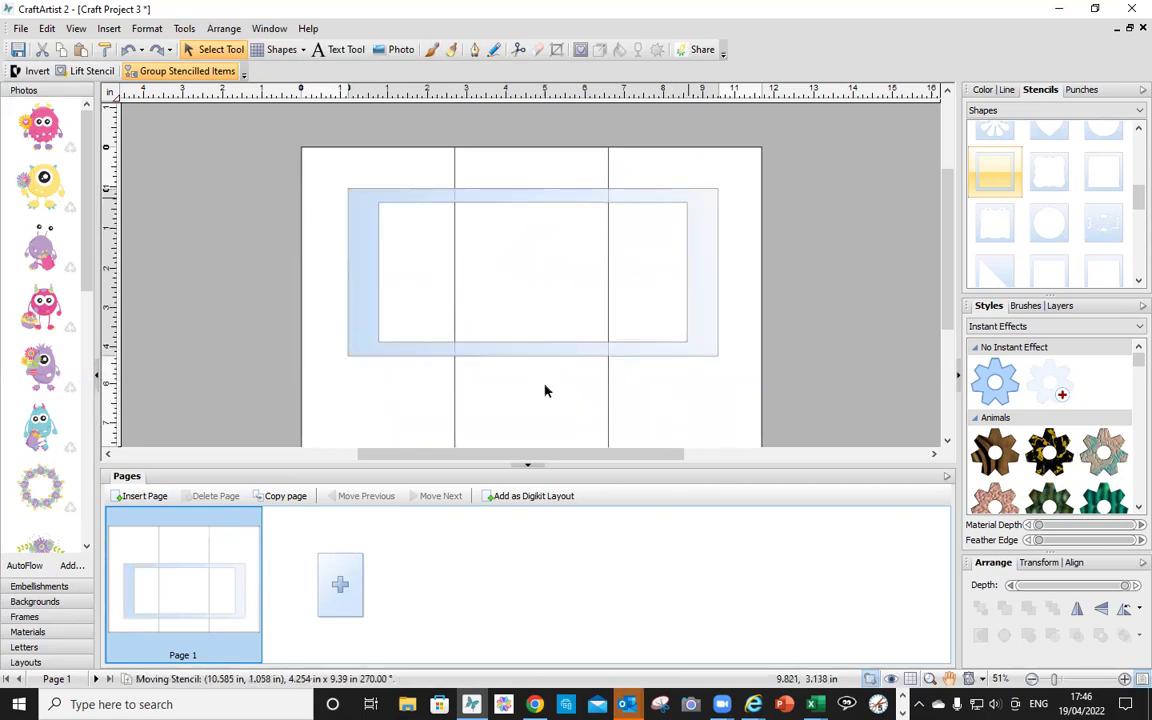
{"action": "left_click_drag", "start_coordinate": [545, 391], "coordinate": [545, 391]}
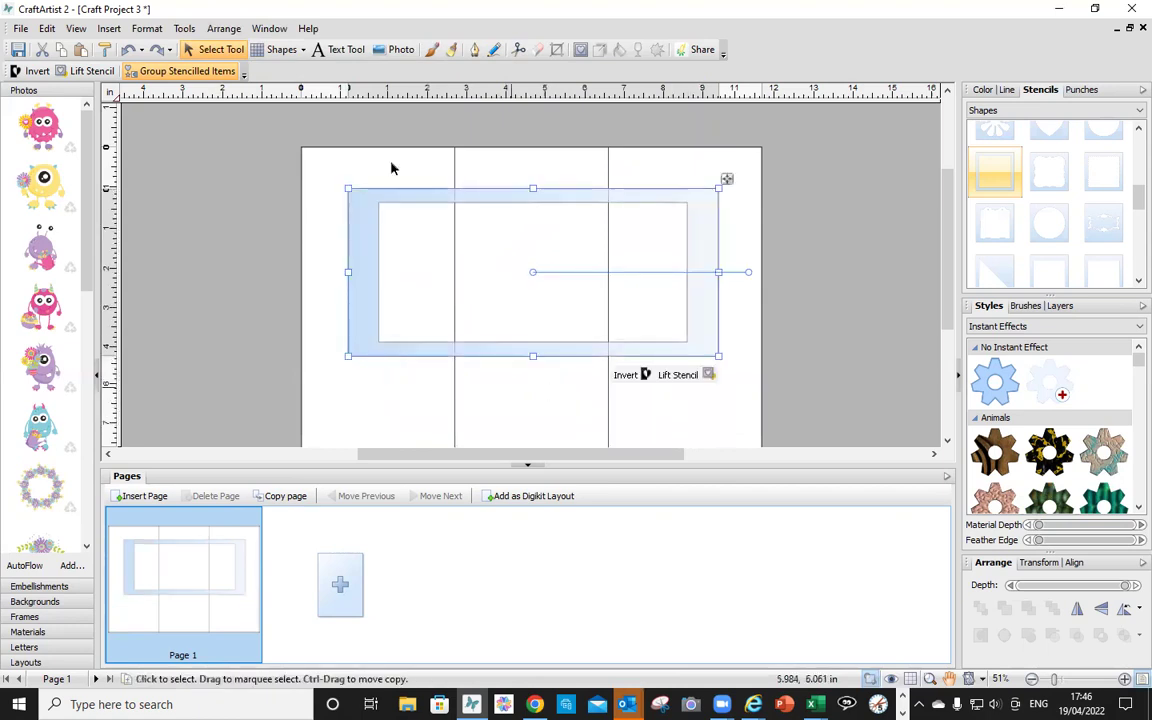
- Delete the three-column grid and shift the frame stencil slightly towards the page's lower right
{"action": "left_click", "coordinate": [452, 170]}
{"action": "key", "text": "Delete"}
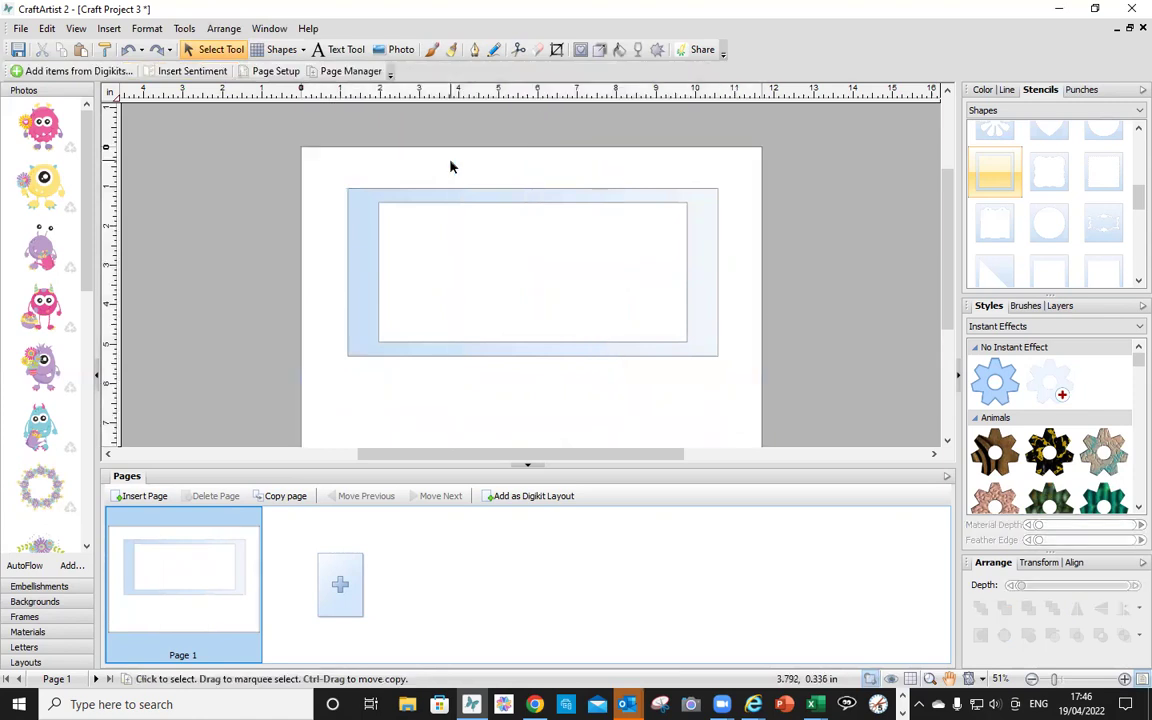
{"action": "left_click", "coordinate": [527, 203]}
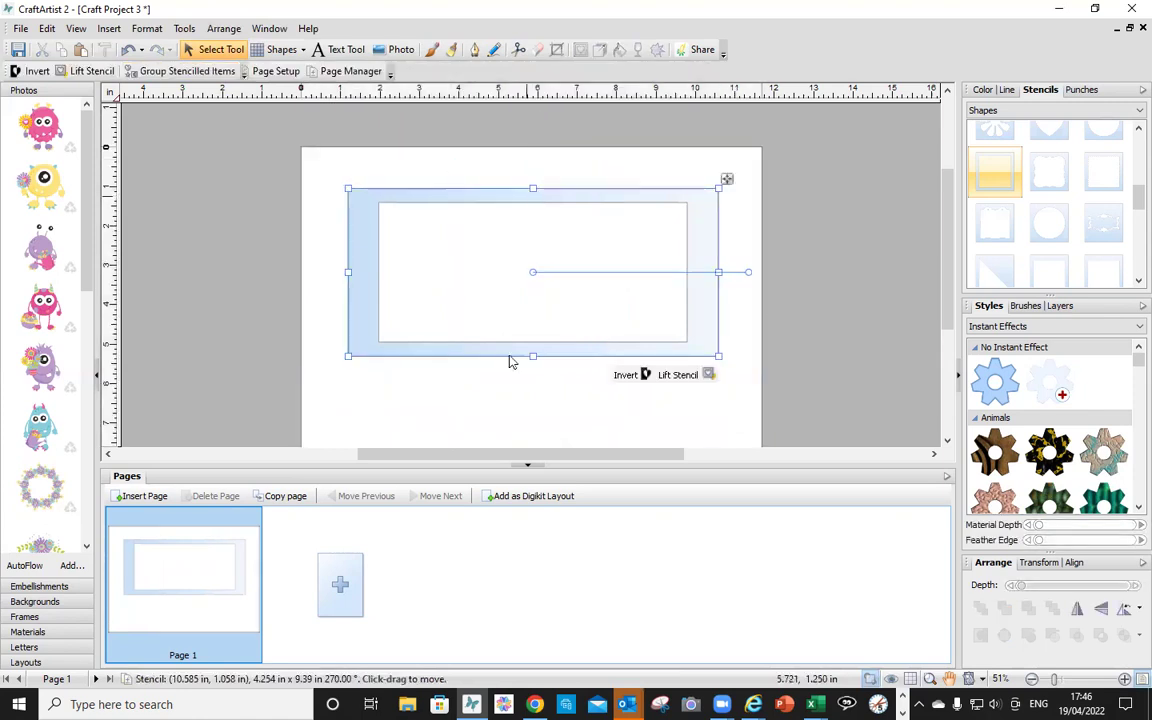
{"action": "left_click_drag", "start_coordinate": [509, 362], "coordinate": [518, 366]}
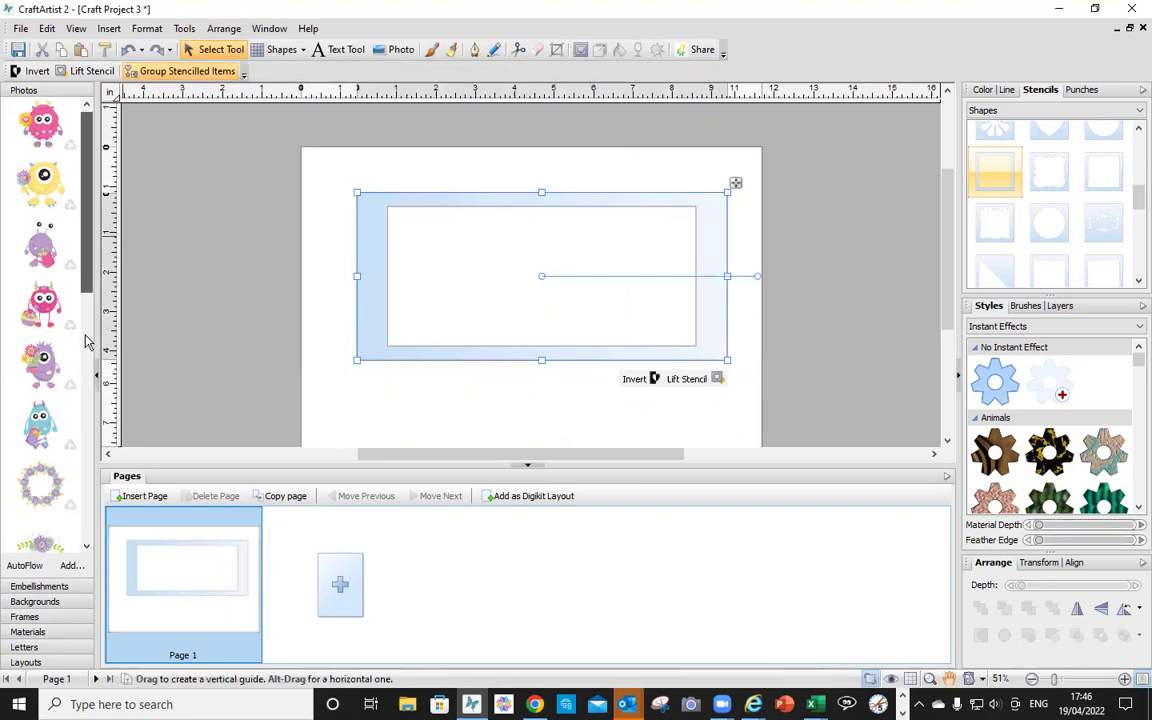
- Place the light blue patterned paper on the page at about 9.31 in square, covering the frame stencil's opening
{"action": "scroll", "coordinate": [85, 342], "scroll_direction": "down", "scroll_amount": 4}
{"action": "scroll", "coordinate": [87, 360], "scroll_direction": "down", "scroll_amount": 2}
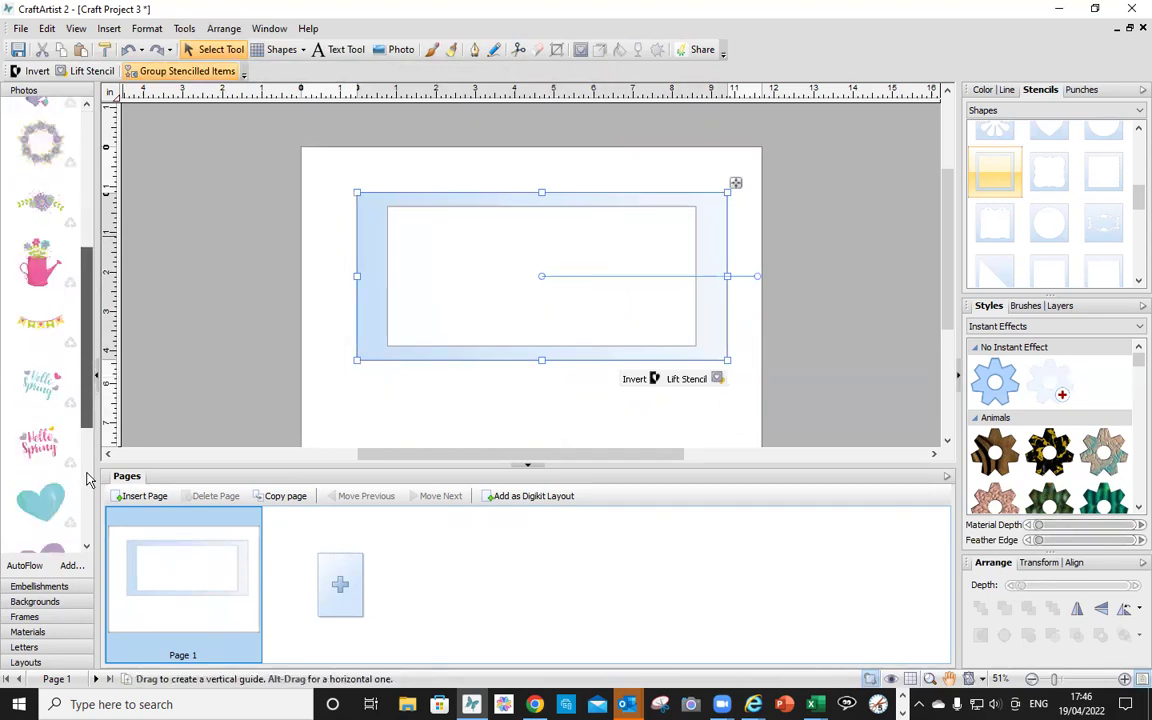
{"action": "scroll", "coordinate": [85, 480], "scroll_direction": "down", "scroll_amount": 3}
{"action": "left_click_drag", "start_coordinate": [458, 249], "coordinate": [439, 273]}
{"action": "left_click_drag", "start_coordinate": [609, 383], "coordinate": [740, 504]}
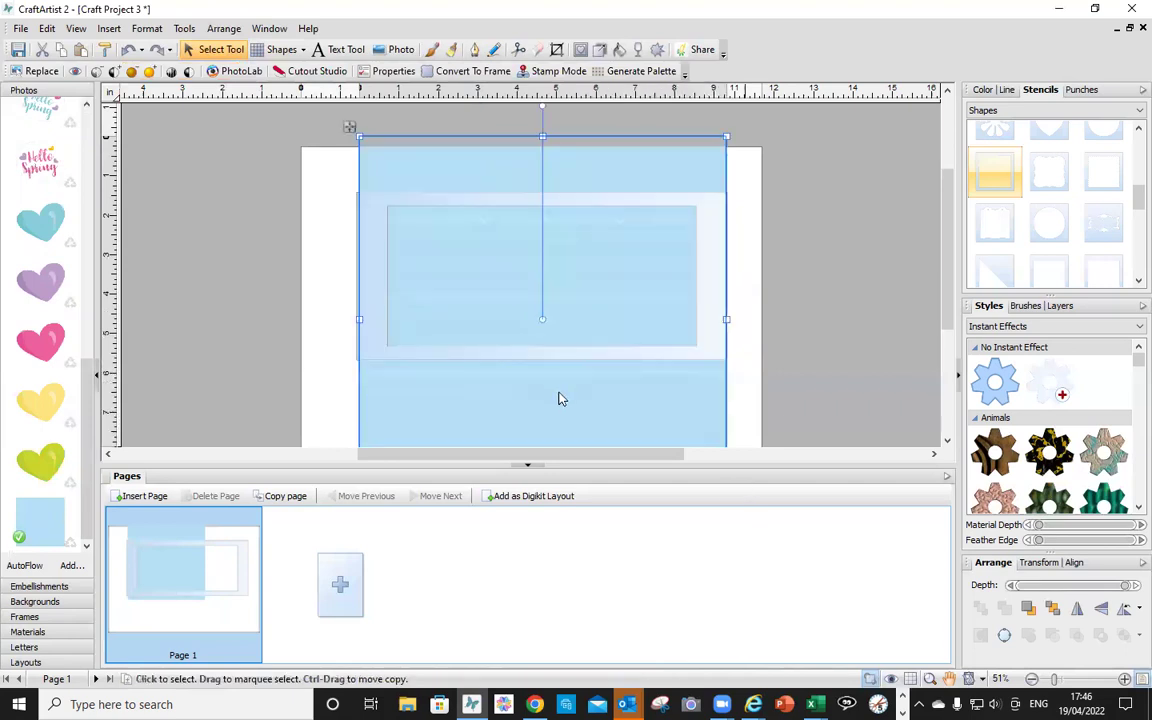
{"action": "left_click_drag", "start_coordinate": [558, 396], "coordinate": [710, 268]}
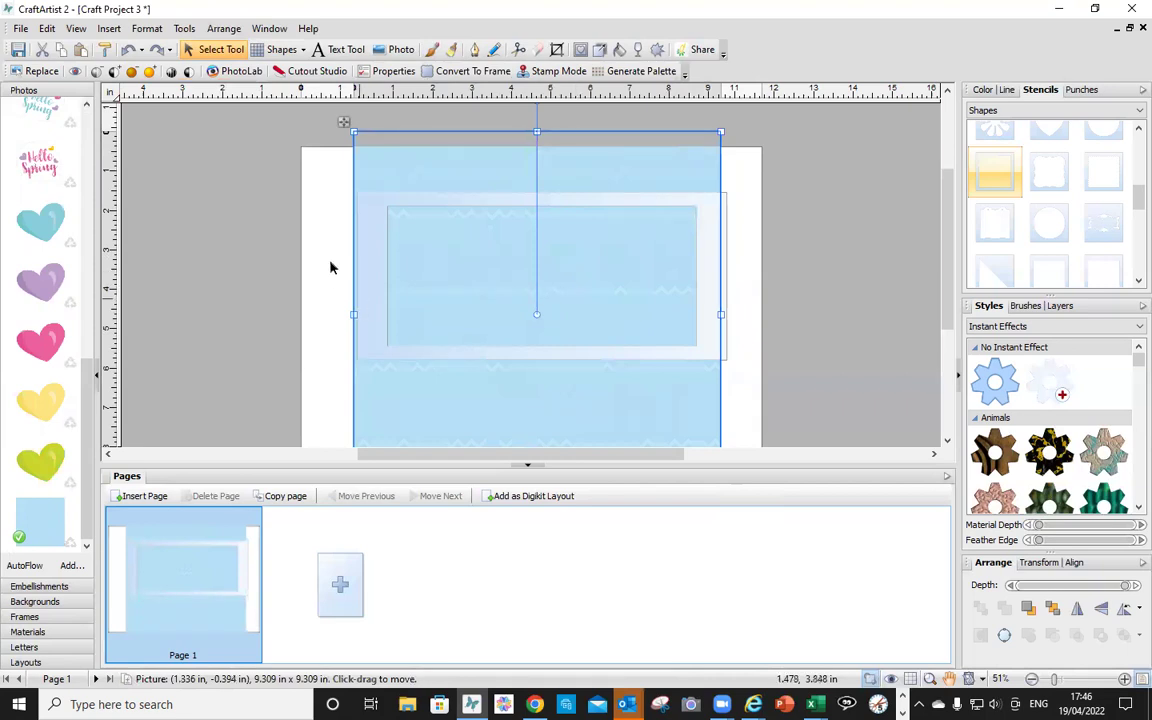
- Cut horizontally across the blue paper through the frame's middle using Bump scissors with a wavelength of 58
{"action": "left_click", "coordinate": [518, 49]}
{"action": "left_click", "coordinate": [468, 71]}
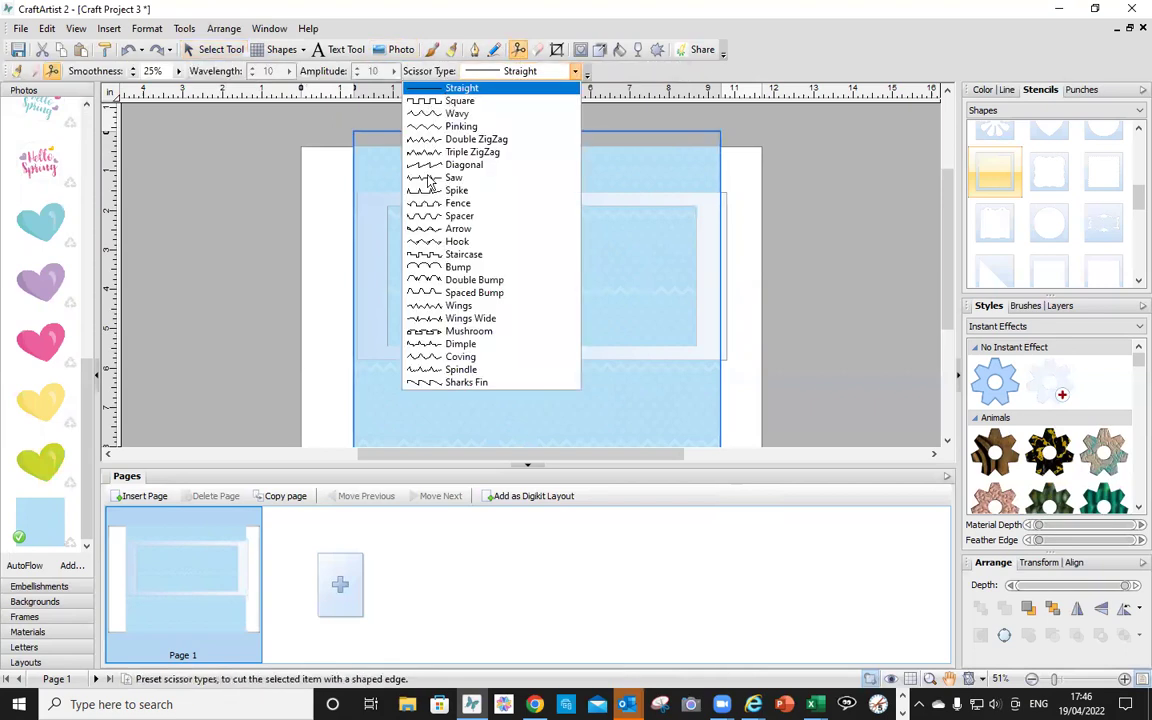
{"action": "left_click", "coordinate": [459, 268]}
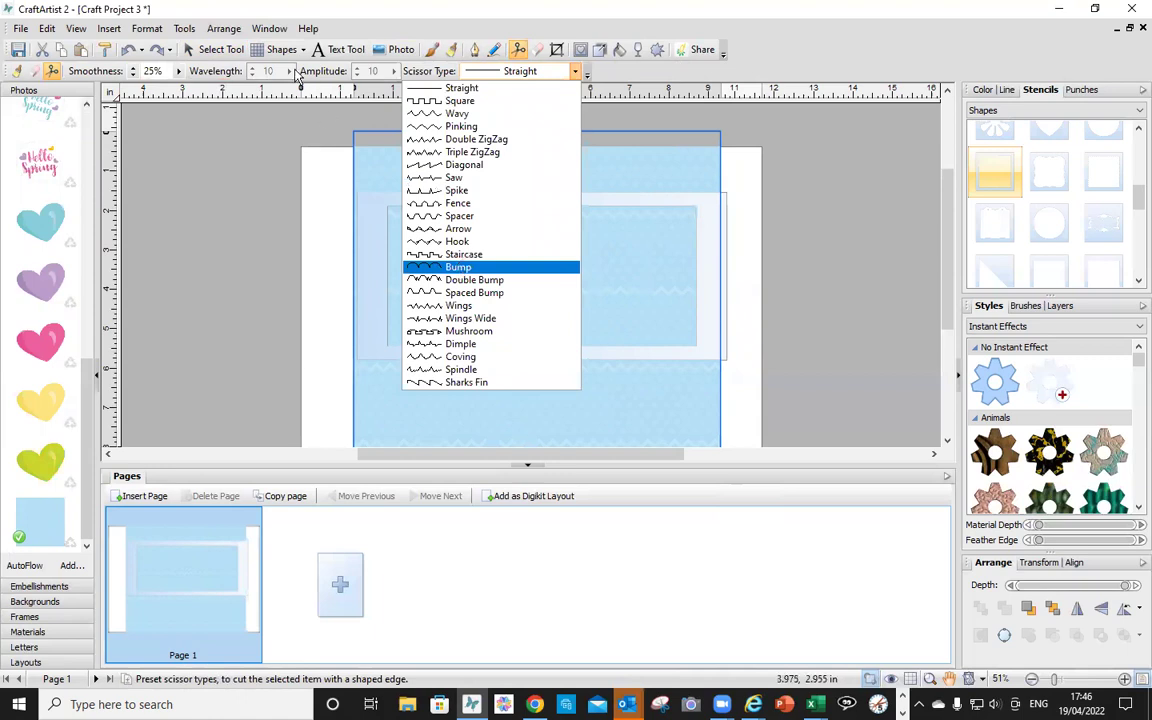
{"action": "left_click", "coordinate": [289, 71]}
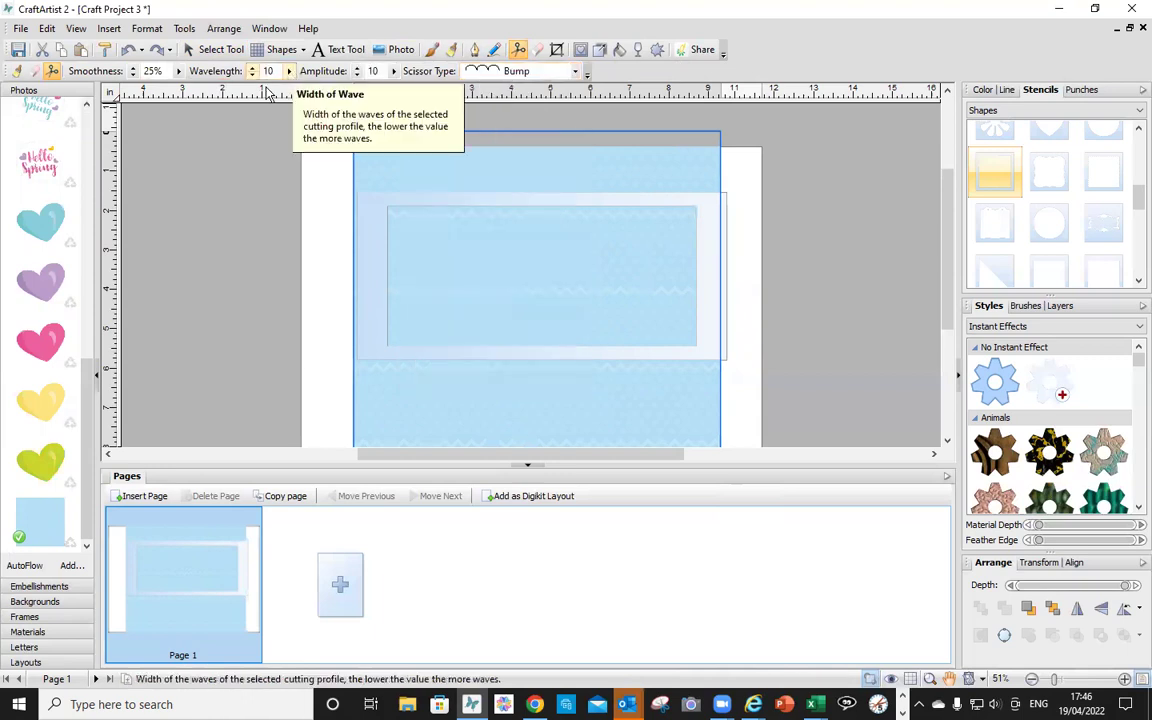
{"action": "left_click_drag", "start_coordinate": [273, 92], "coordinate": [344, 93]}
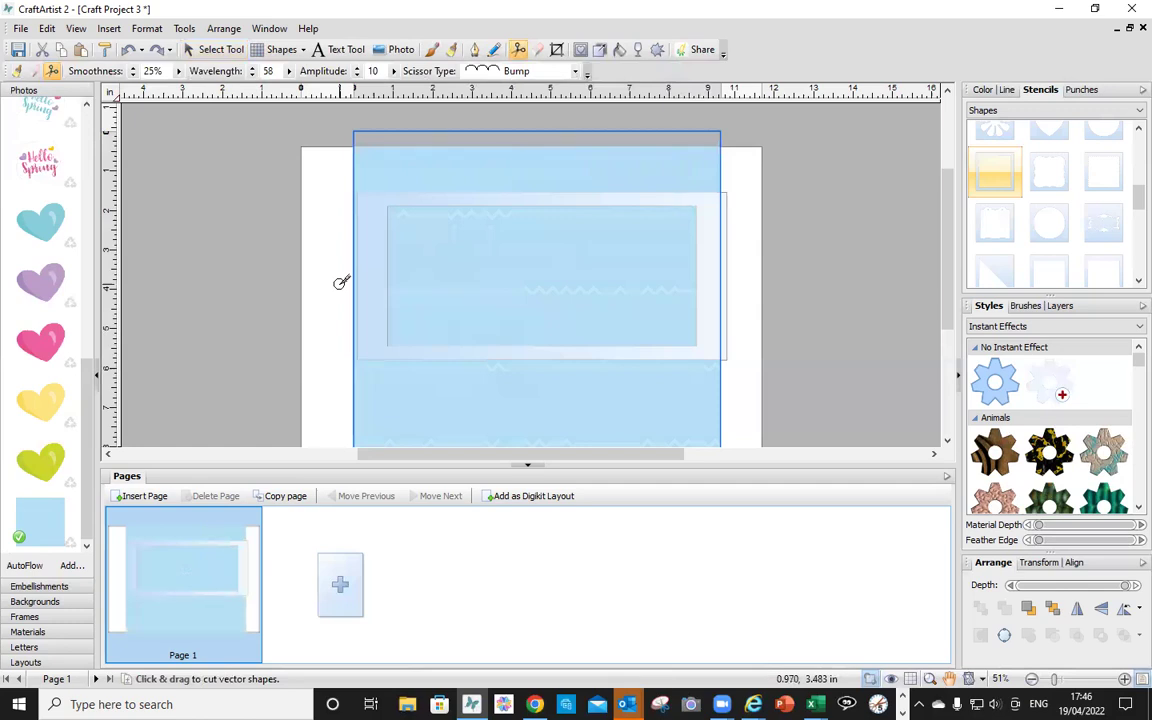
{"action": "left_click_drag", "start_coordinate": [343, 283], "coordinate": [653, 273]}
{"action": "left_click_drag", "start_coordinate": [765, 267], "coordinate": [768, 283]}
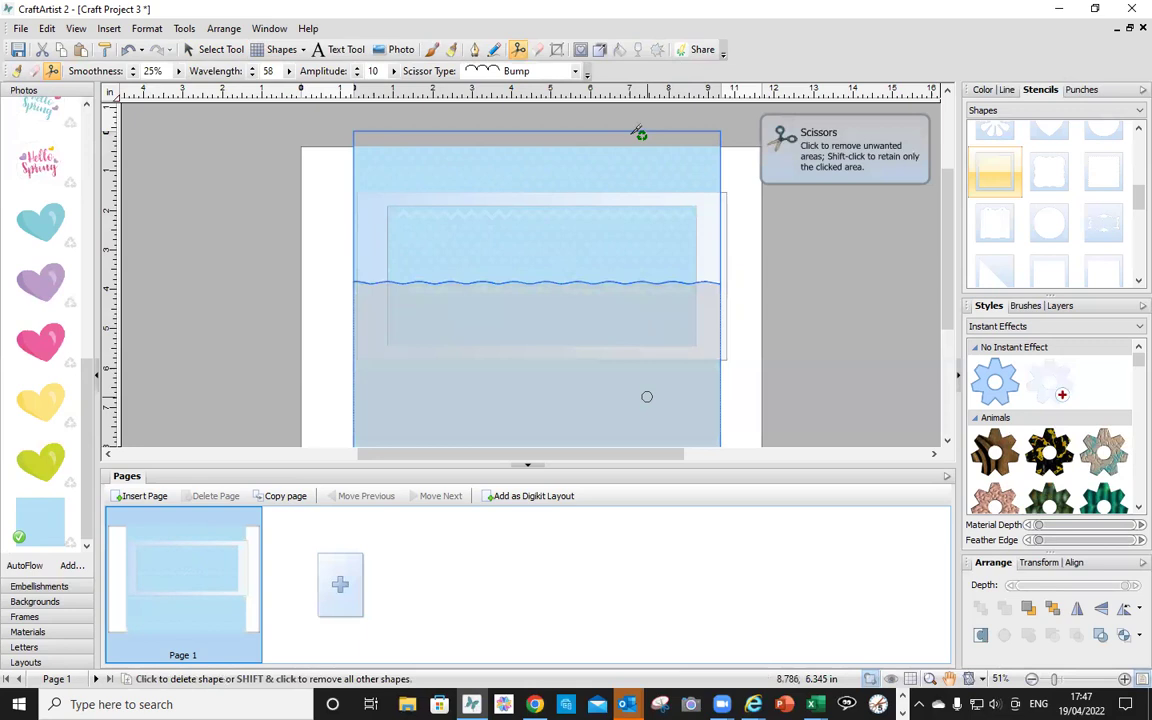
- Recolour the paper piece above the wavy cut with a bright sky blue
{"action": "left_click", "coordinate": [214, 51]}
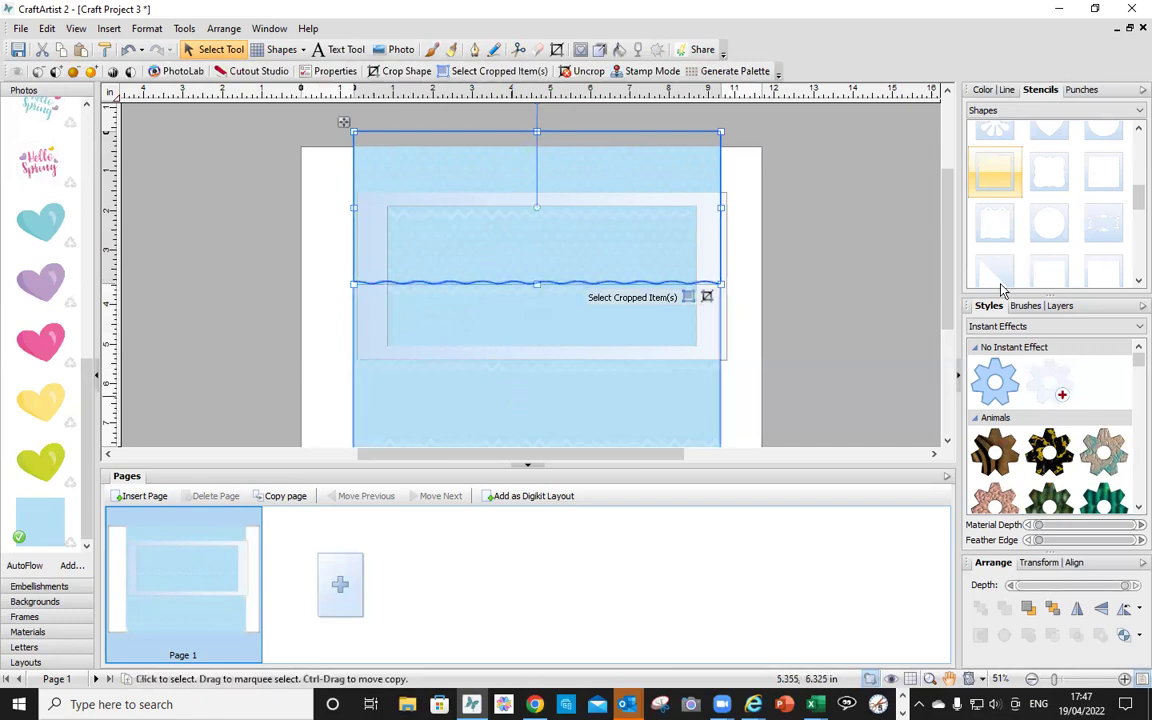
{"action": "left_click", "coordinate": [982, 91]}
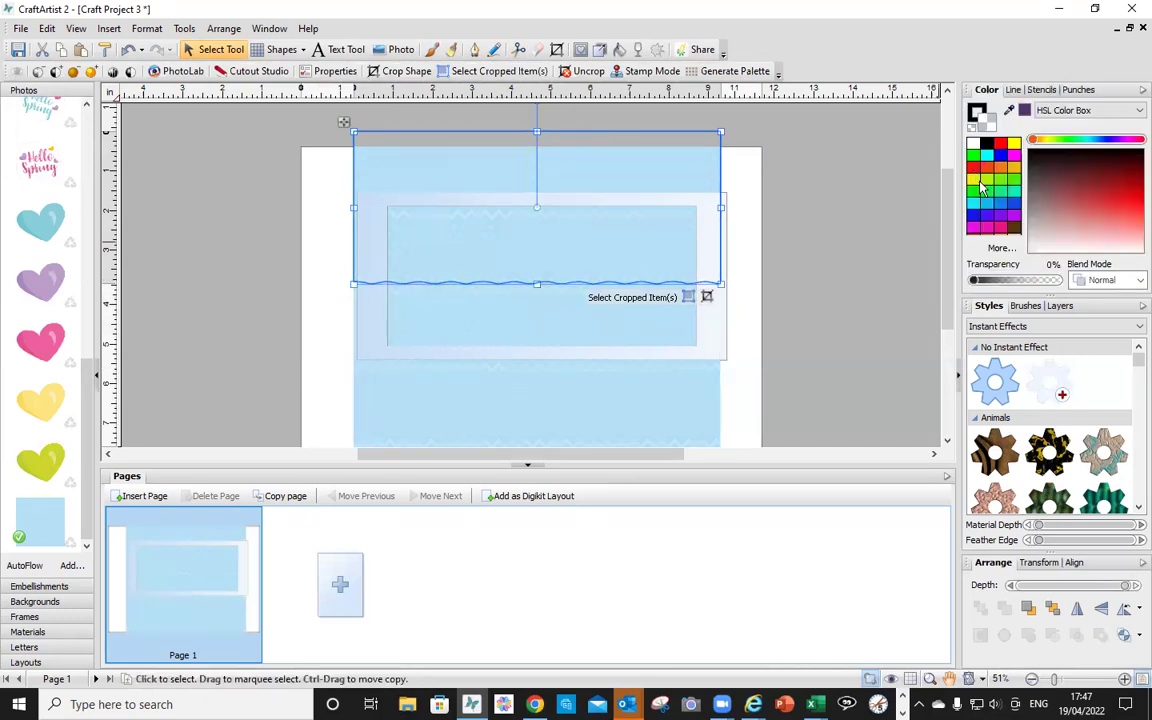
{"action": "left_click", "coordinate": [986, 204]}
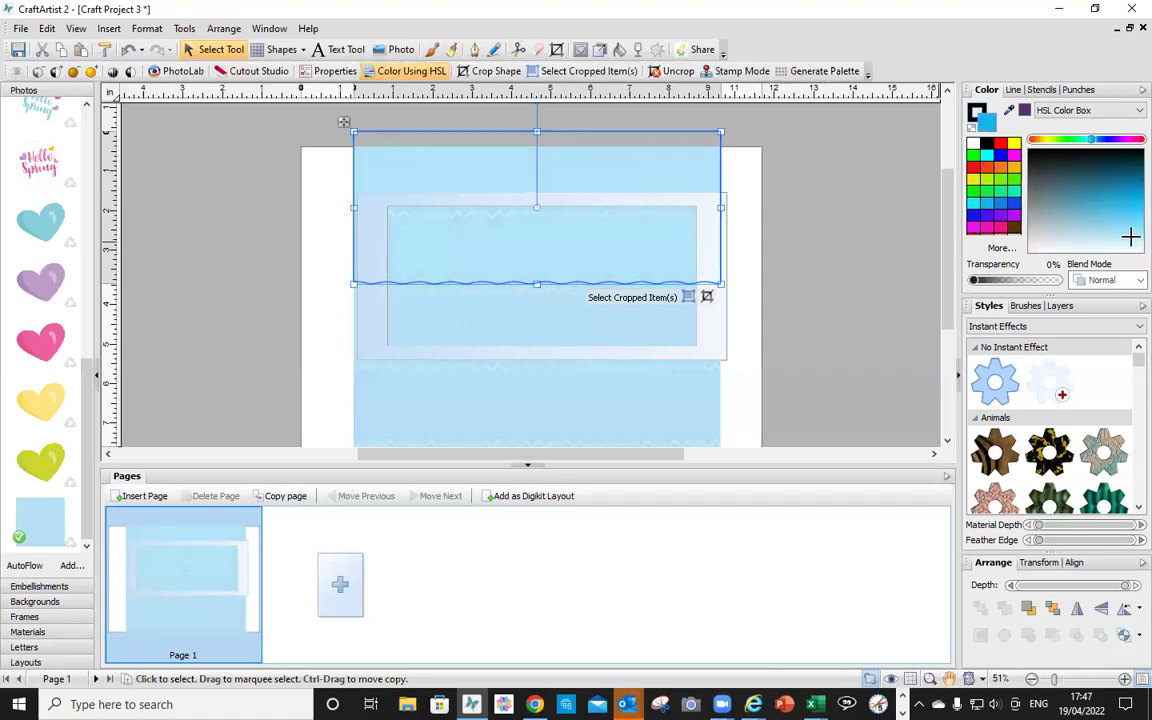
{"action": "left_click", "coordinate": [1129, 245]}
- Recolour the paper piece below the wavy cut with a light lime green, trying duller shades first
{"action": "left_click", "coordinate": [533, 414]}
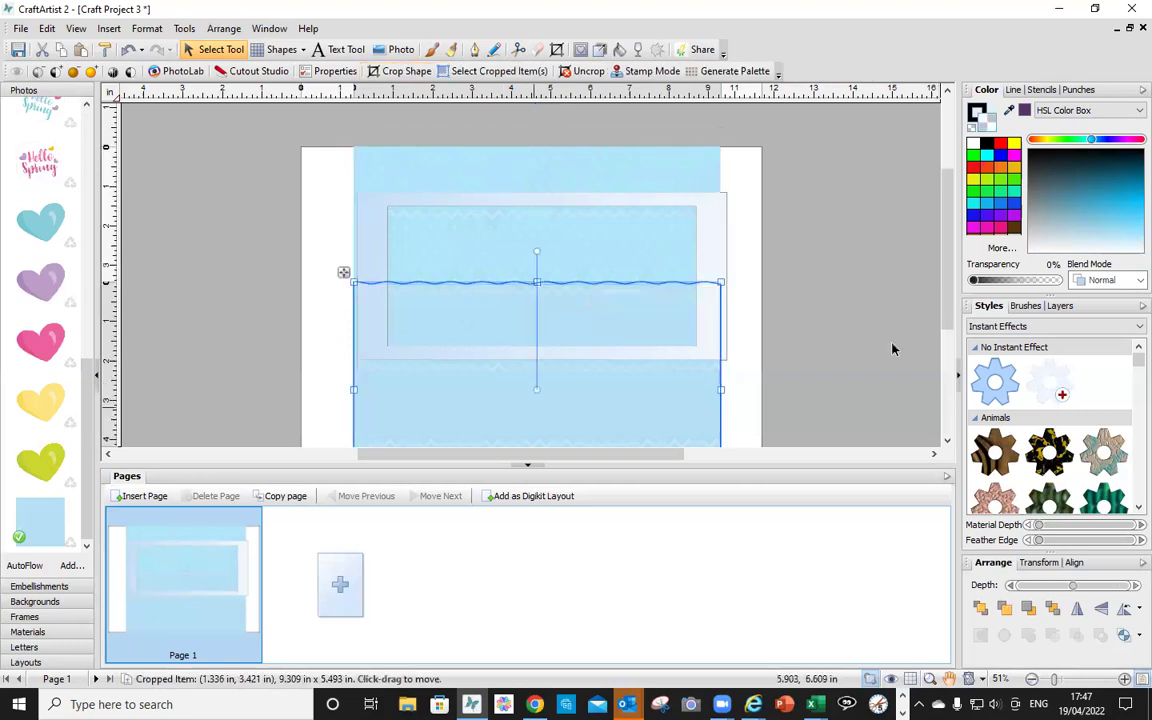
{"action": "left_click", "coordinate": [988, 184]}
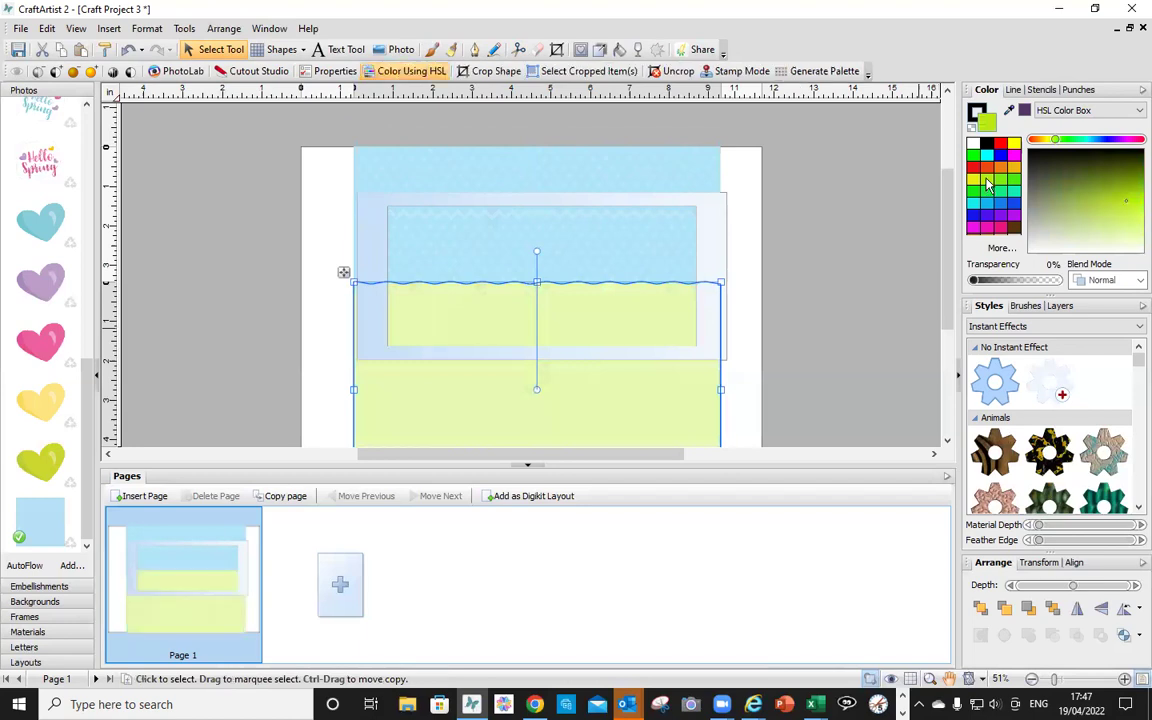
{"action": "left_click", "coordinate": [1087, 198]}
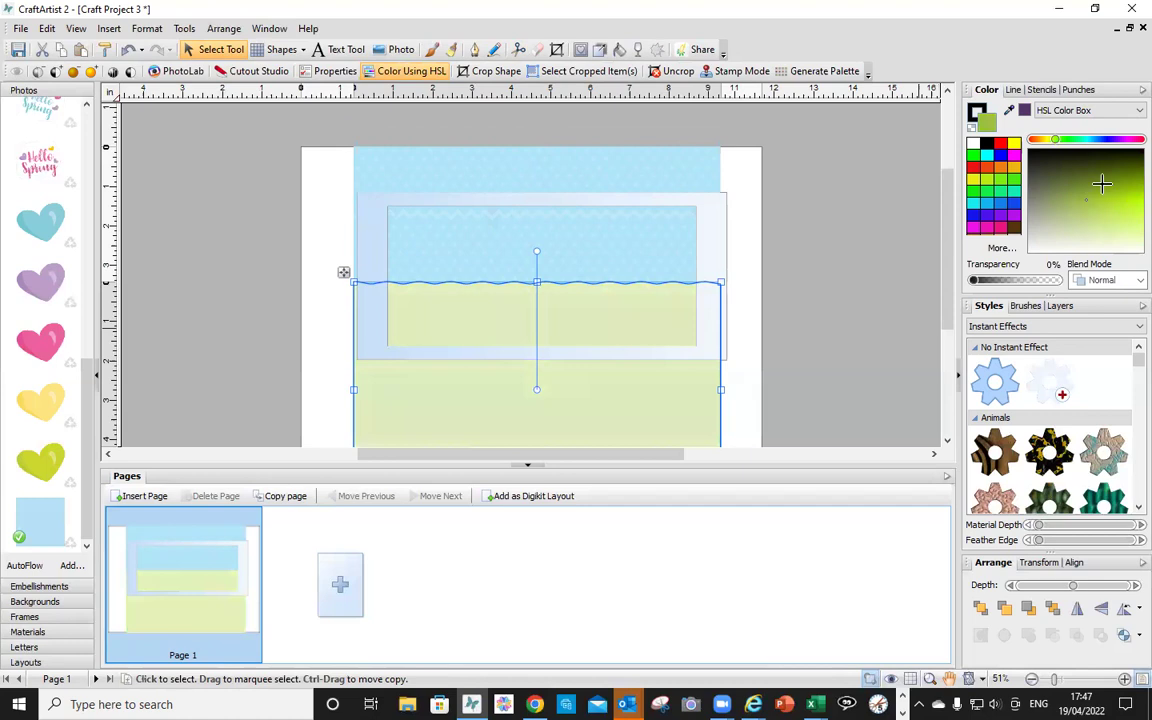
{"action": "left_click", "coordinate": [1067, 200]}
{"action": "left_click", "coordinate": [1047, 193]}
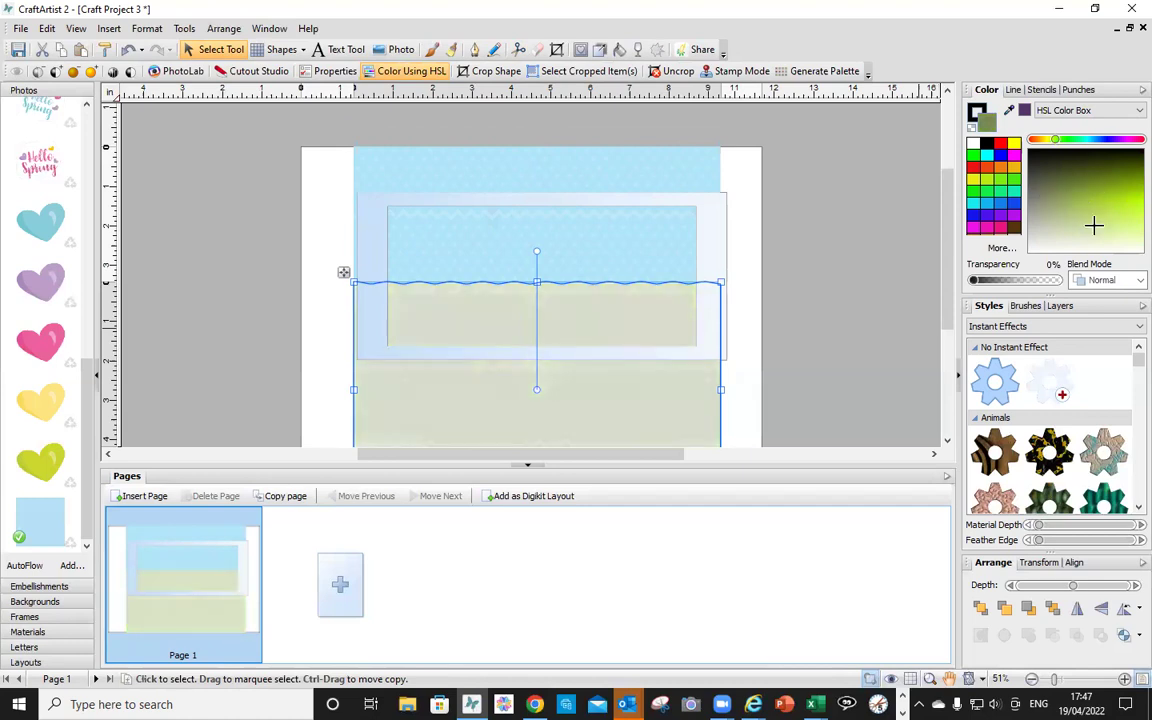
{"action": "left_click", "coordinate": [1137, 240]}
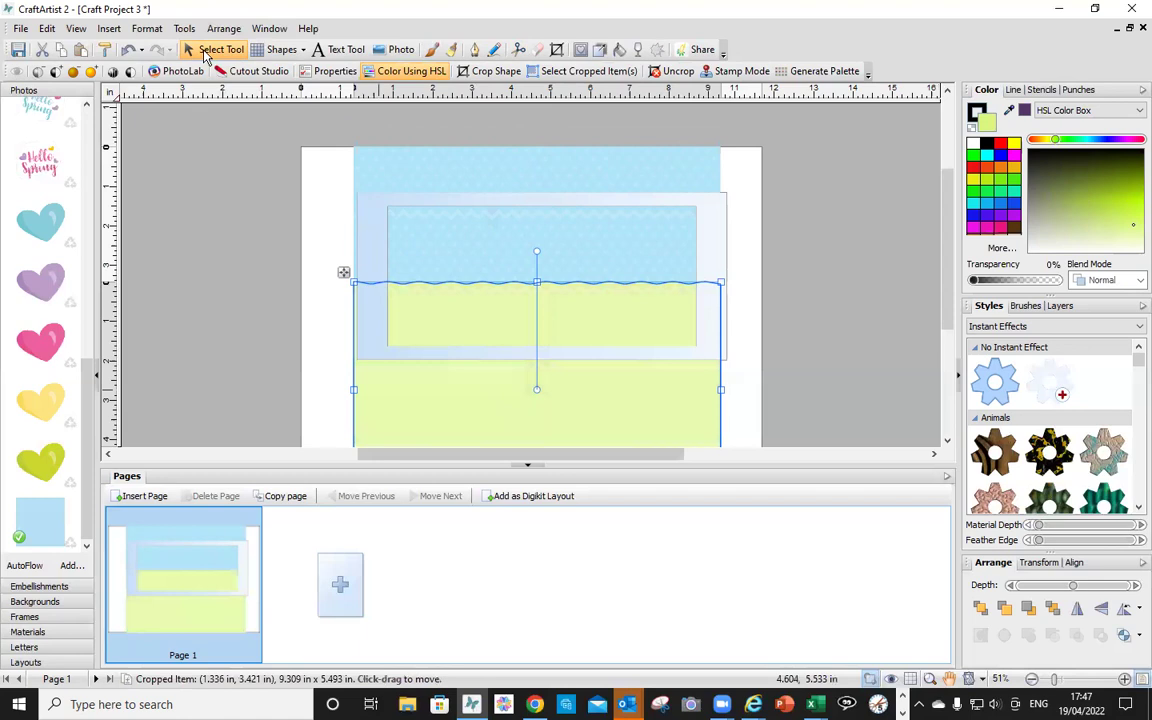
{"action": "left_click", "coordinate": [225, 196]}
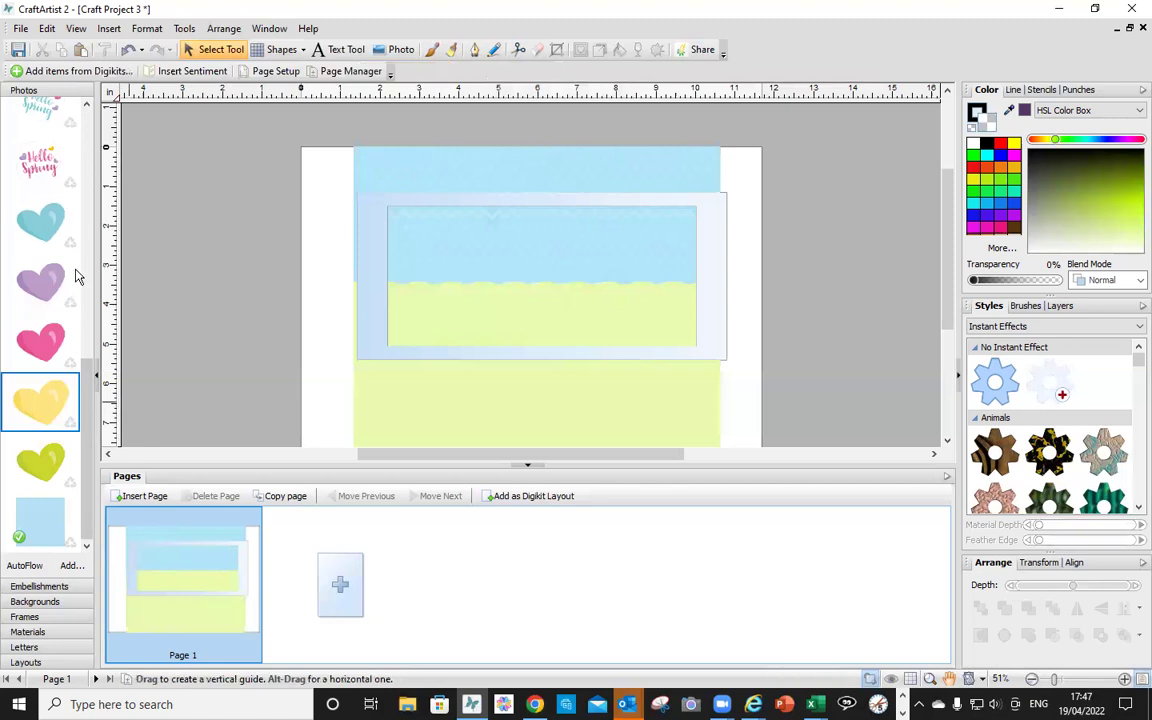
- Add the heart bunting picture, rotate it about 22° and shrink it to hang across the frame opening's upper left corner
{"action": "scroll", "coordinate": [72, 245], "scroll_direction": "up", "scroll_amount": 3}
{"action": "scroll", "coordinate": [72, 232], "scroll_direction": "up", "scroll_amount": 1}
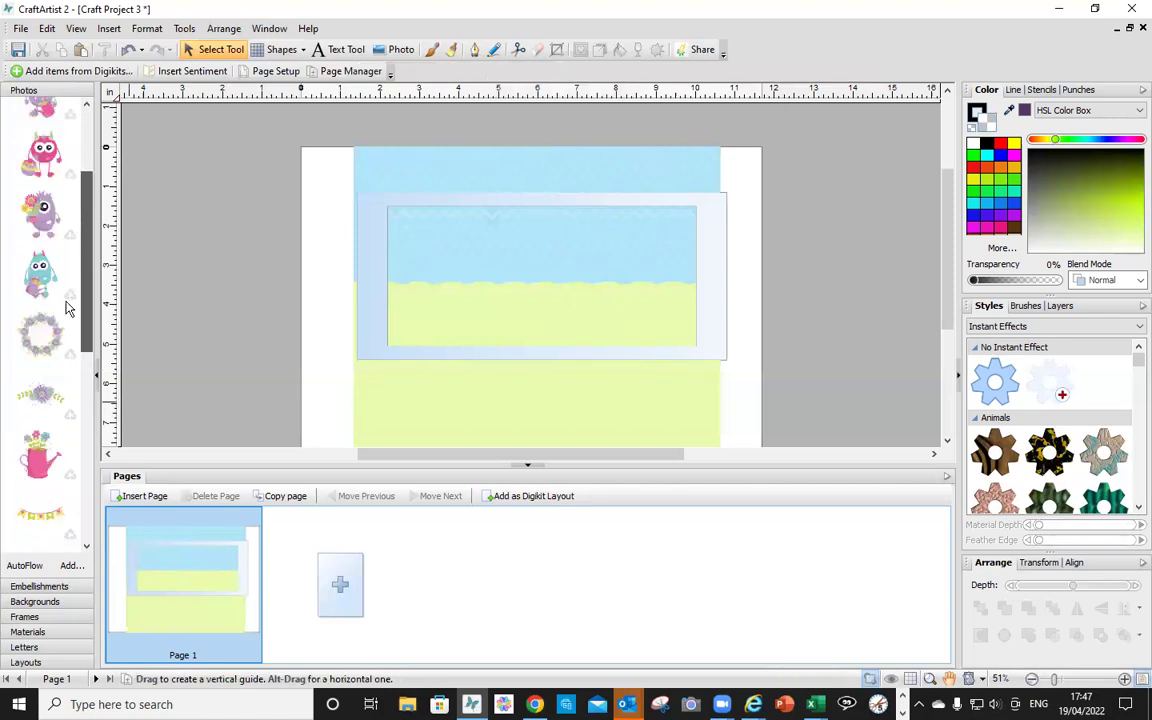
{"action": "scroll", "coordinate": [67, 303], "scroll_direction": "down", "scroll_amount": 1}
{"action": "left_click", "coordinate": [42, 385]}
{"action": "left_click_drag", "start_coordinate": [196, 289], "coordinate": [516, 186]}
{"action": "left_click_drag", "start_coordinate": [476, 106], "coordinate": [430, 150]}
{"action": "scroll", "coordinate": [486, 127], "scroll_direction": "up", "scroll_amount": 1}
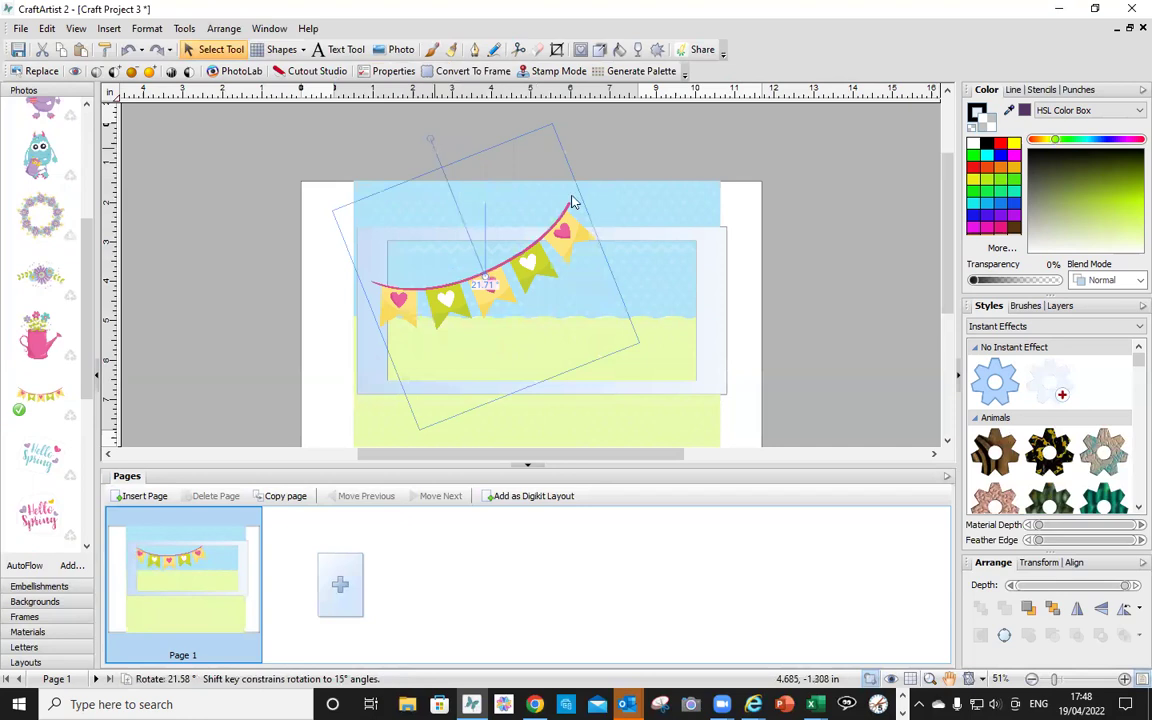
{"action": "left_click_drag", "start_coordinate": [573, 203], "coordinate": [574, 204]}
{"action": "left_click_drag", "start_coordinate": [643, 334], "coordinate": [445, 257]}
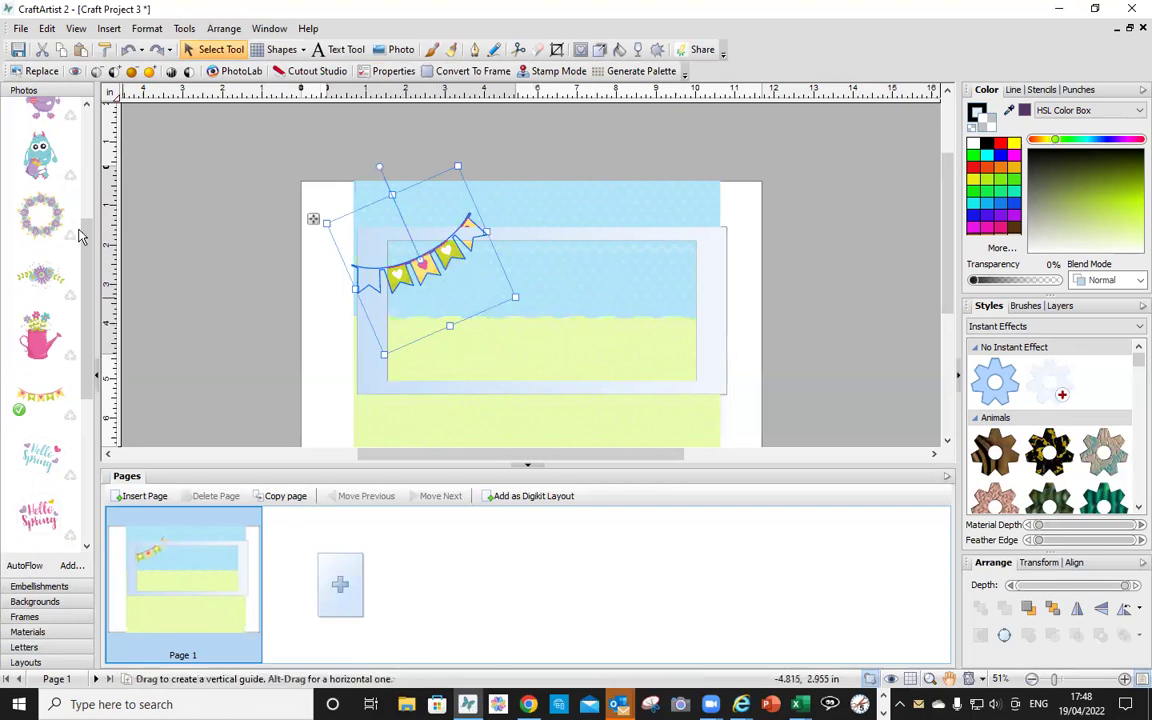
- Place the pink monster about 2.37 in square in the opening's lower left corner, with the blue monster slightly larger beside it
{"action": "scroll", "coordinate": [85, 233], "scroll_direction": "up", "scroll_amount": 1}
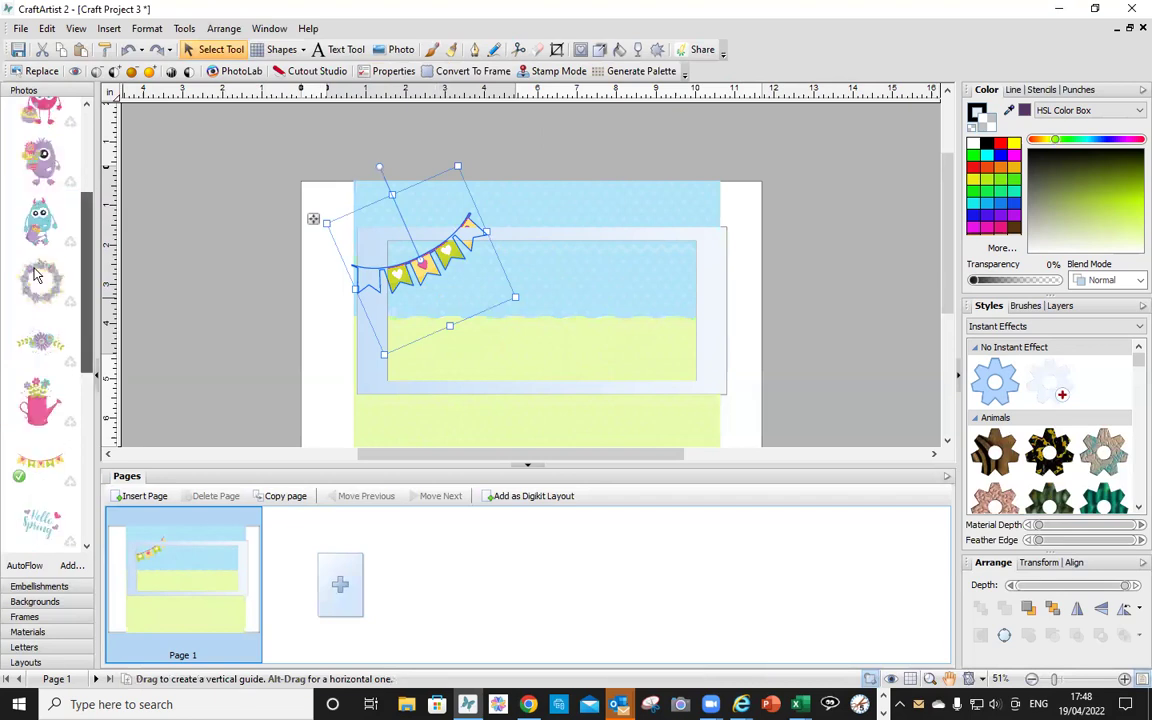
{"action": "scroll", "coordinate": [35, 240], "scroll_direction": "up", "scroll_amount": 1}
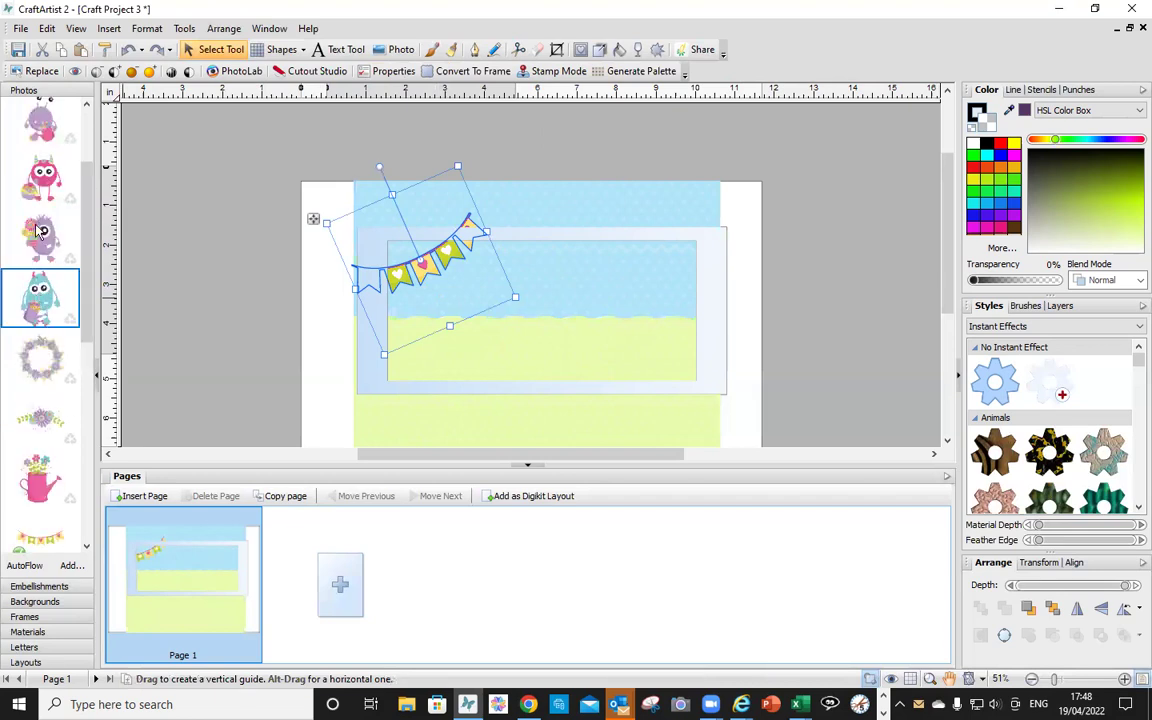
{"action": "left_click_drag", "start_coordinate": [48, 178], "coordinate": [410, 292]}
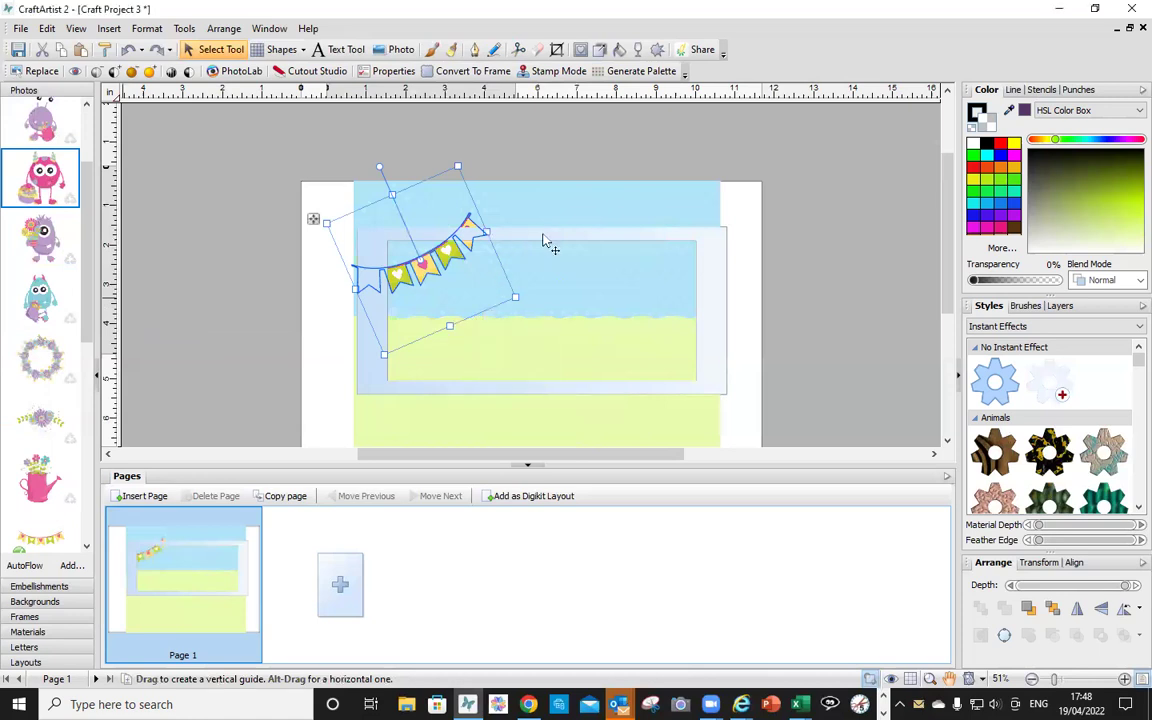
{"action": "left_click_drag", "start_coordinate": [547, 237], "coordinate": [466, 333]}
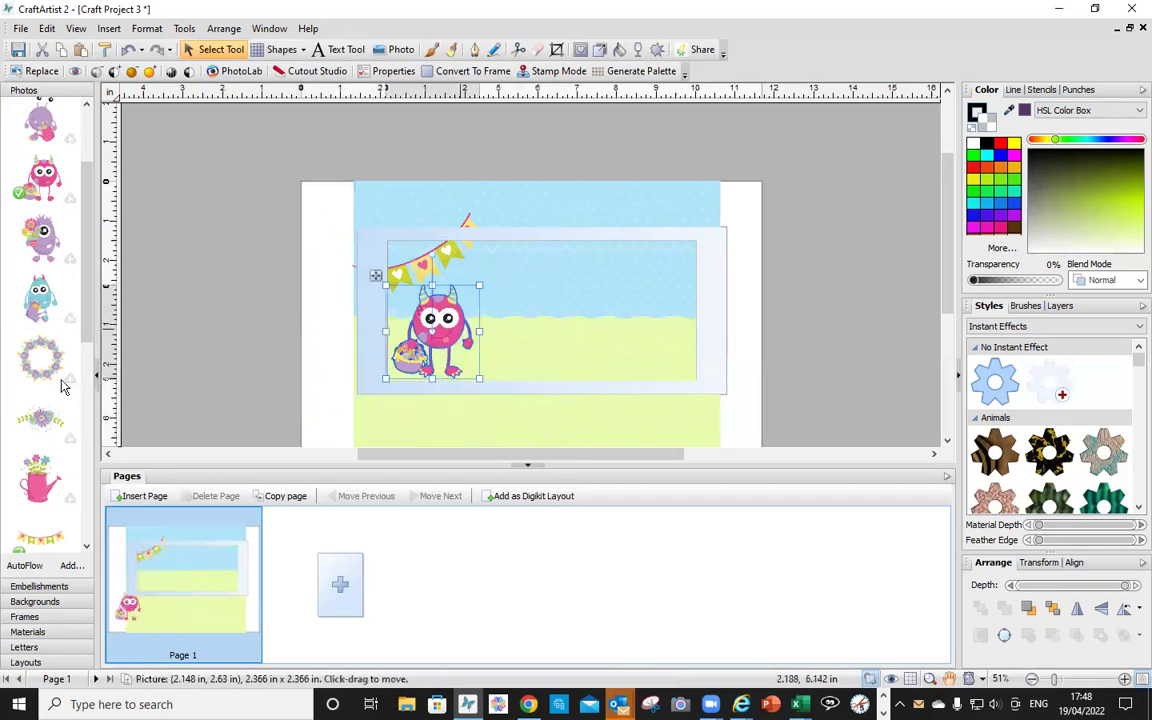
{"action": "left_click_drag", "start_coordinate": [276, 285], "coordinate": [552, 338]}
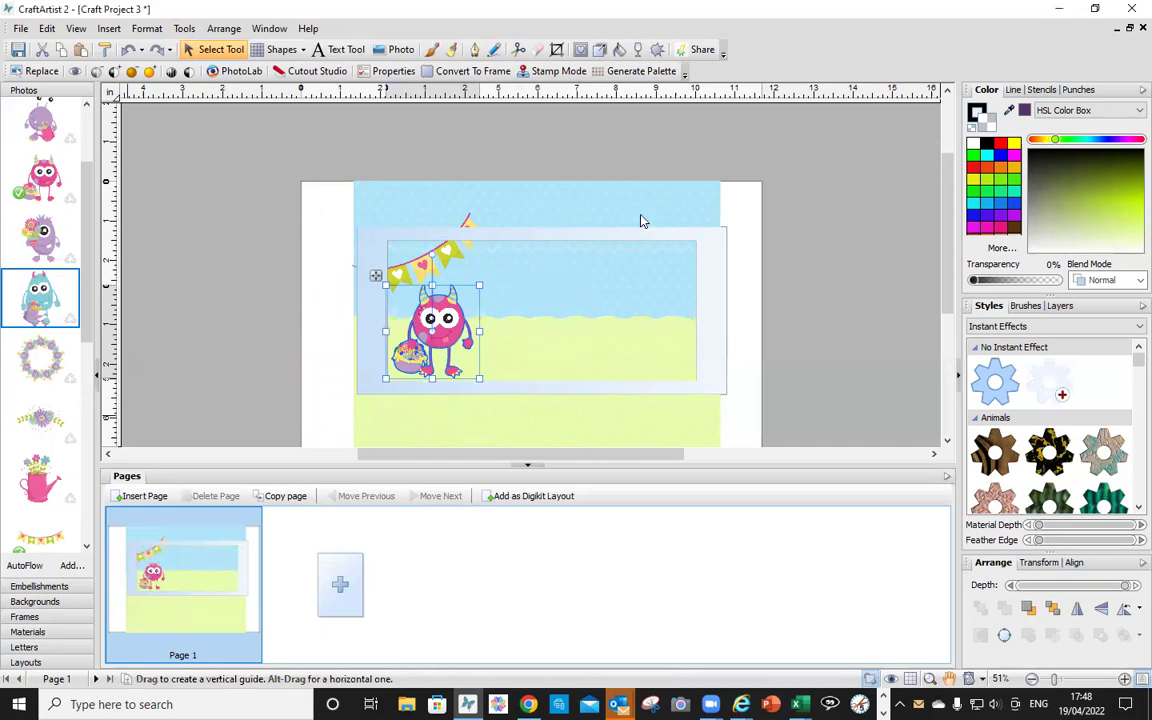
{"action": "left_click_drag", "start_coordinate": [668, 188], "coordinate": [529, 330]}
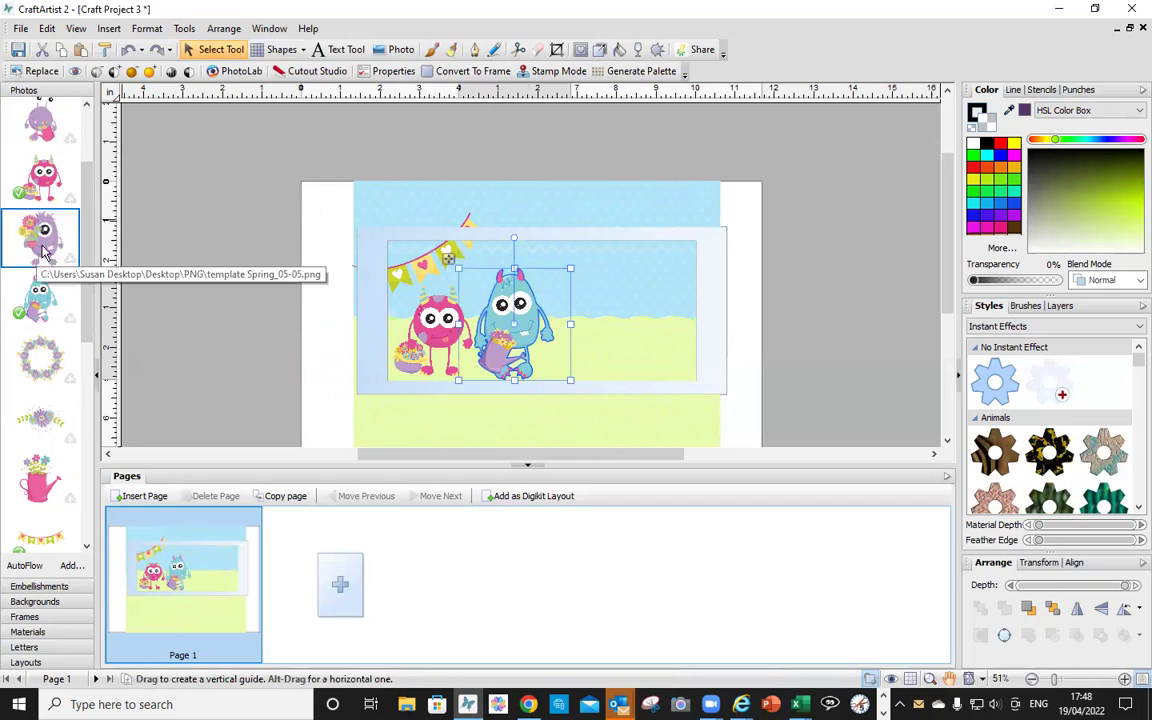
- Add the purple monster holding flowers at about 2.65 in square, standing in the frame opening's lower right corner
{"action": "mouse_move", "coordinate": [667, 323]}
{"action": "left_mouse_down"}
{"action": "mouse_move", "coordinate": [728, 265]}
{"action": "mouse_move", "coordinate": [712, 237]}
{"action": "mouse_move", "coordinate": [658, 296]}
{"action": "mouse_move", "coordinate": [684, 281]}
{"action": "mouse_move", "coordinate": [681, 309]}
{"action": "left_mouse_up"}
{"action": "left_click", "coordinate": [785, 220]}
{"action": "left_click_drag", "start_coordinate": [638, 380], "coordinate": [670, 320]}
{"action": "left_click_drag", "start_coordinate": [696, 266], "coordinate": [660, 340]}
{"action": "left_click_drag", "start_coordinate": [660, 338], "coordinate": [662, 327]}
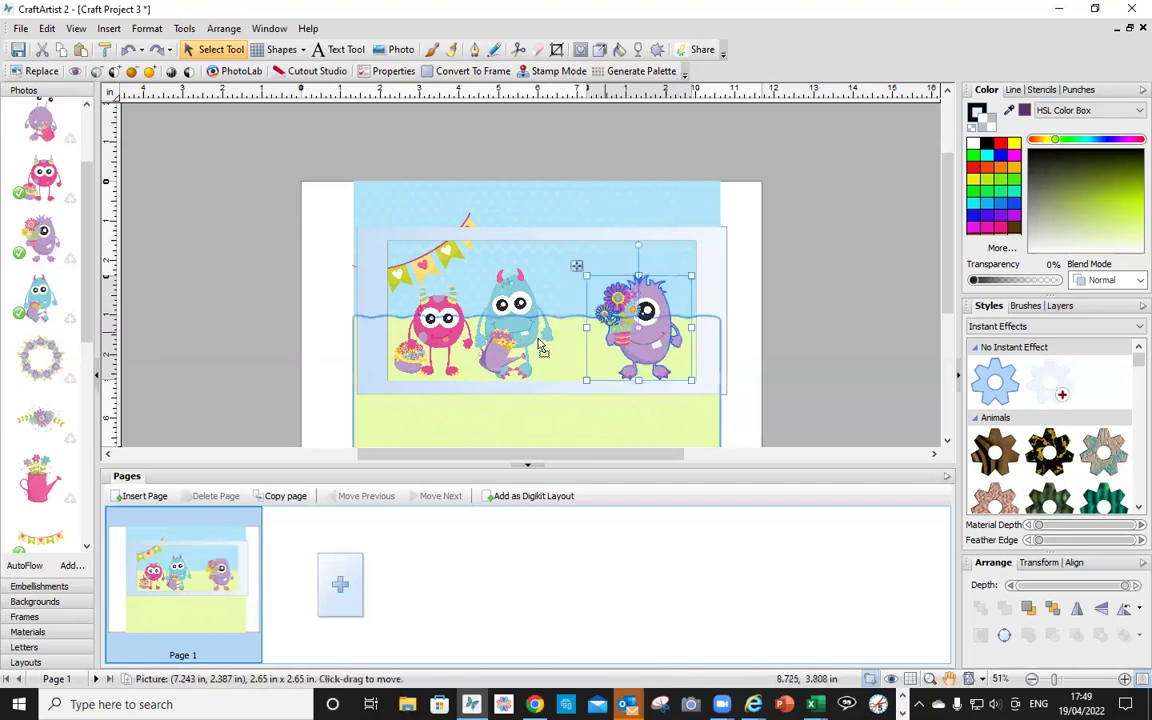
- Position the blue monster close beside the pink one and cut the layered artwork to the frame stencil's opening
{"action": "left_click_drag", "start_coordinate": [540, 347], "coordinate": [575, 352]}
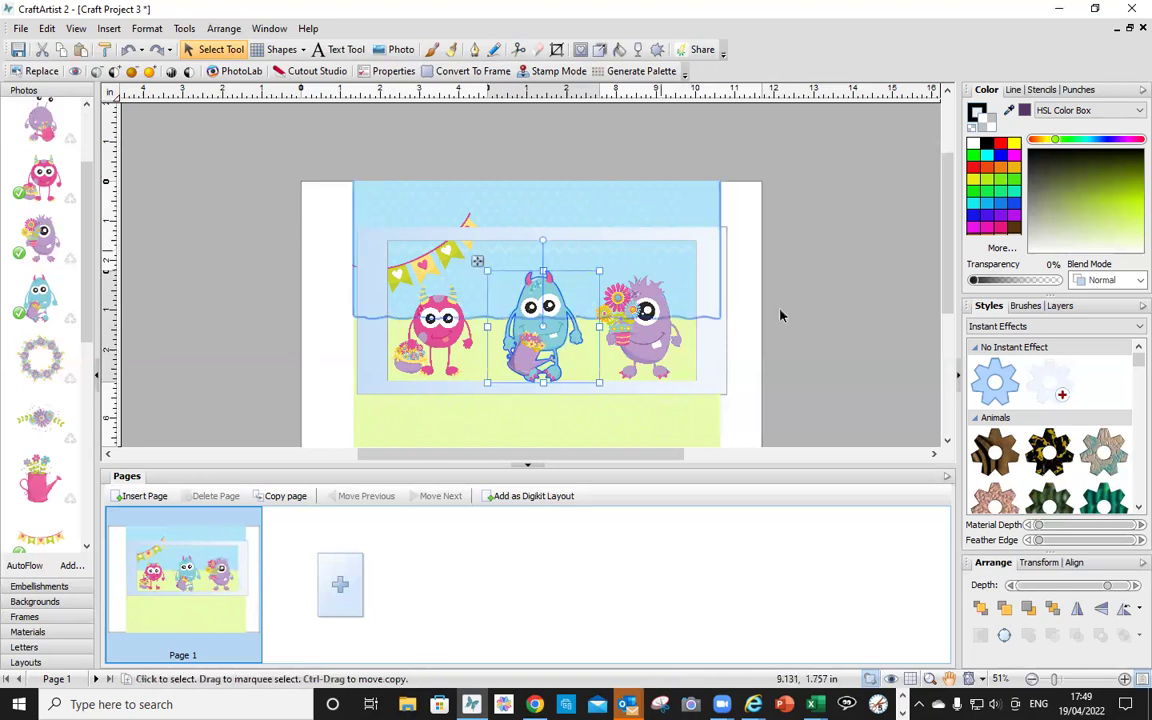
{"action": "left_click_drag", "start_coordinate": [533, 350], "coordinate": [512, 342]}
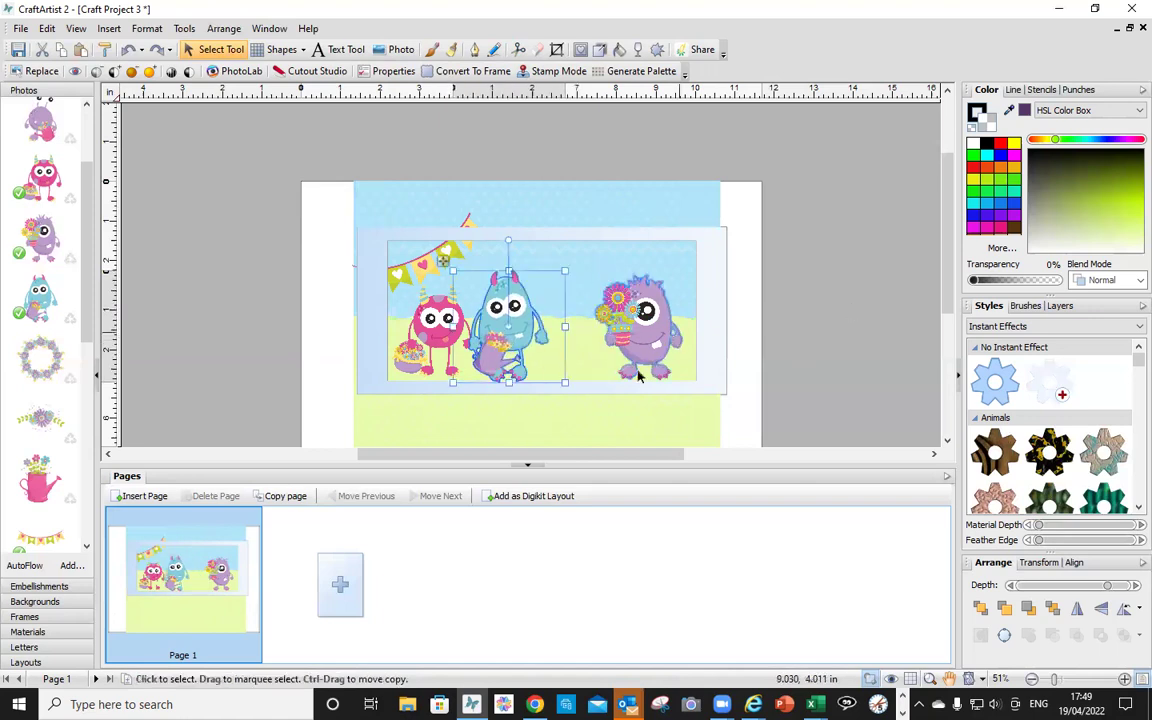
{"action": "left_click", "coordinate": [765, 274]}
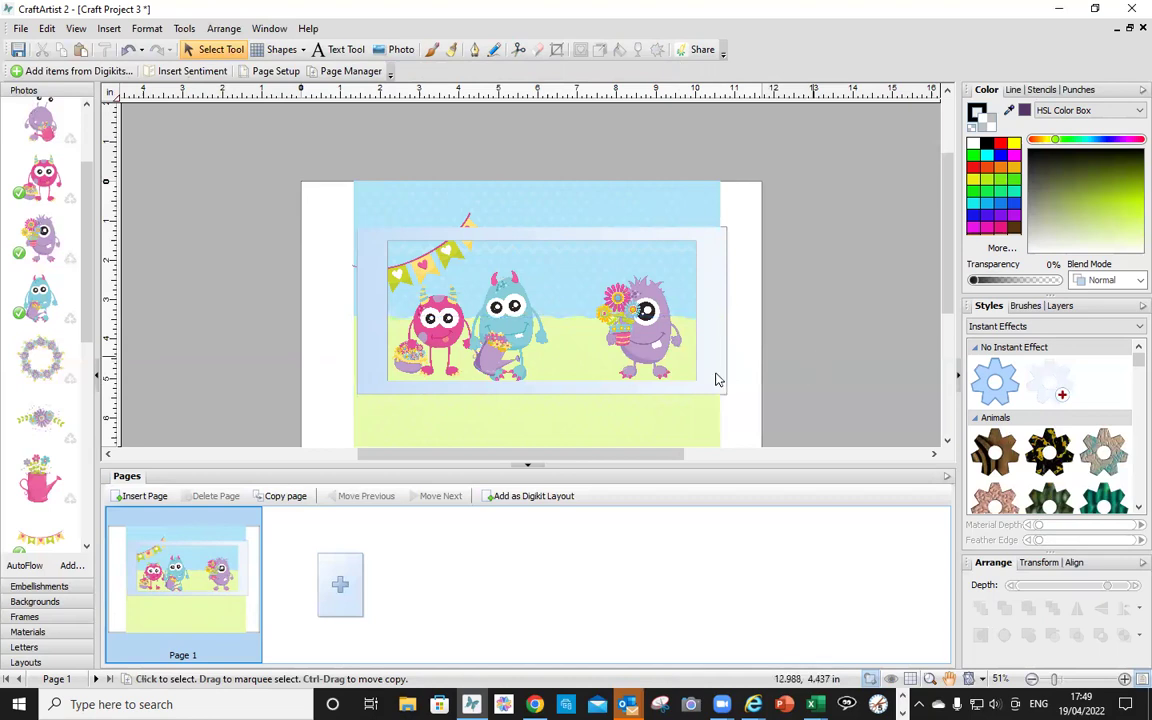
{"action": "left_click", "coordinate": [716, 380]}
{"action": "left_click", "coordinate": [687, 418]}
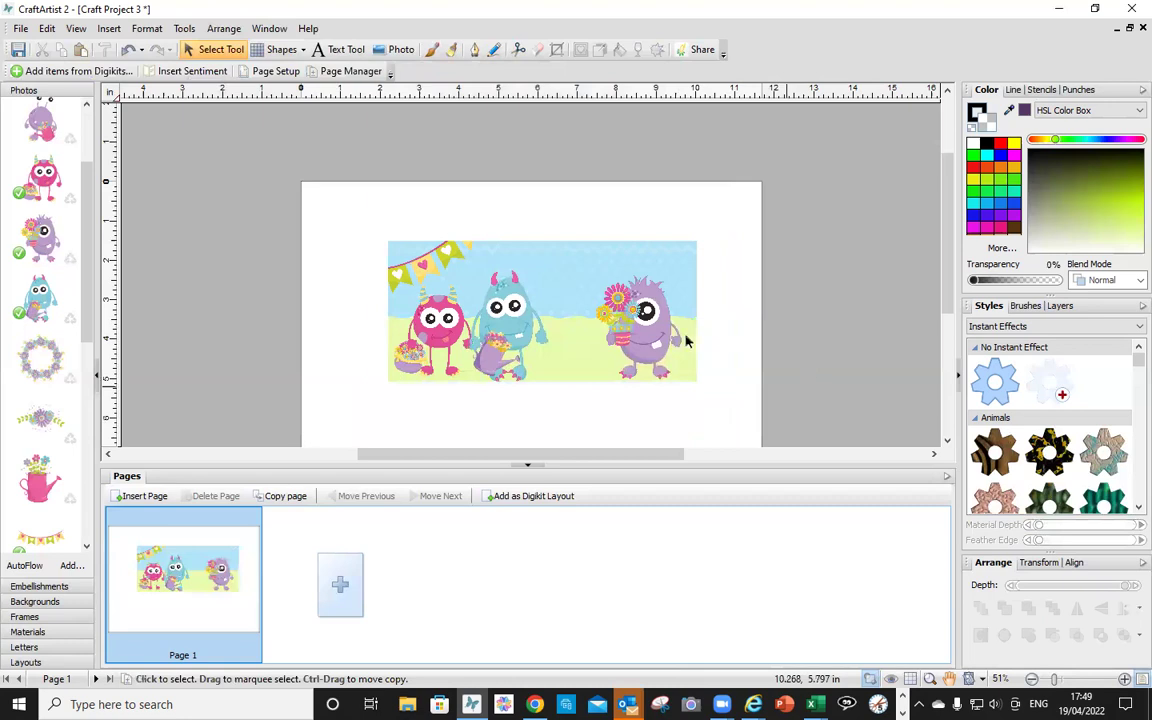
- Add the artistic text "Happy Birthday" at about 30.69 pt in the sky above the blue monster
{"action": "left_click", "coordinate": [328, 53]}
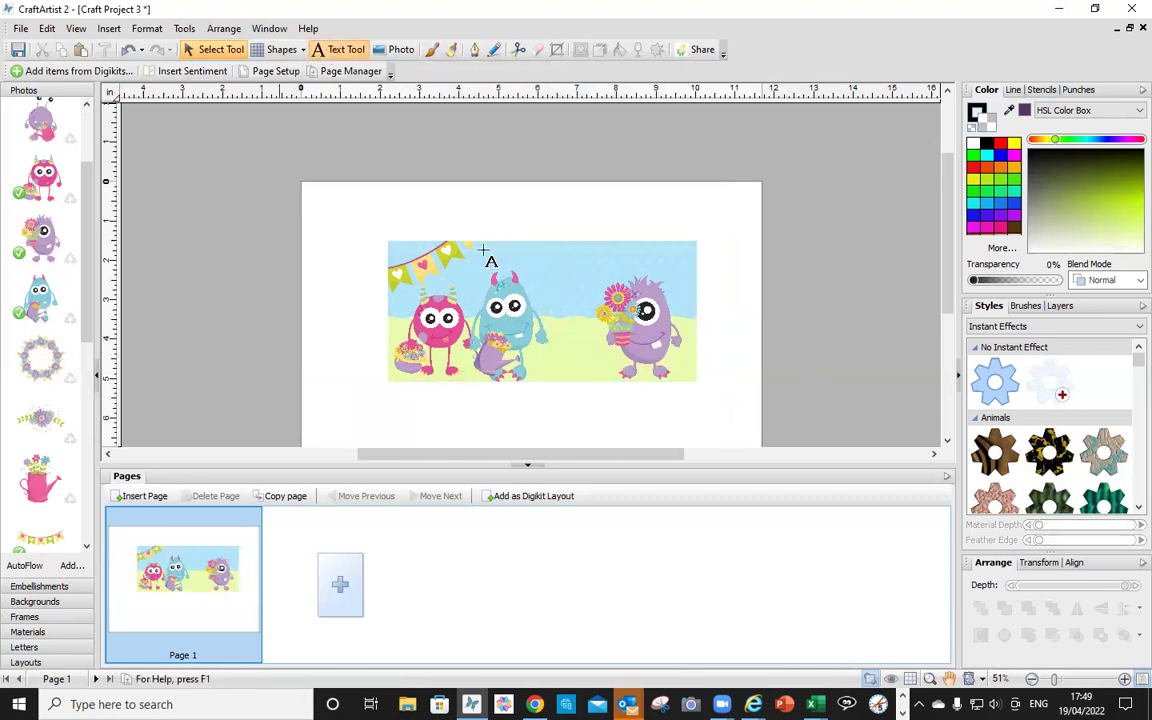
{"action": "left_click", "coordinate": [485, 260]}
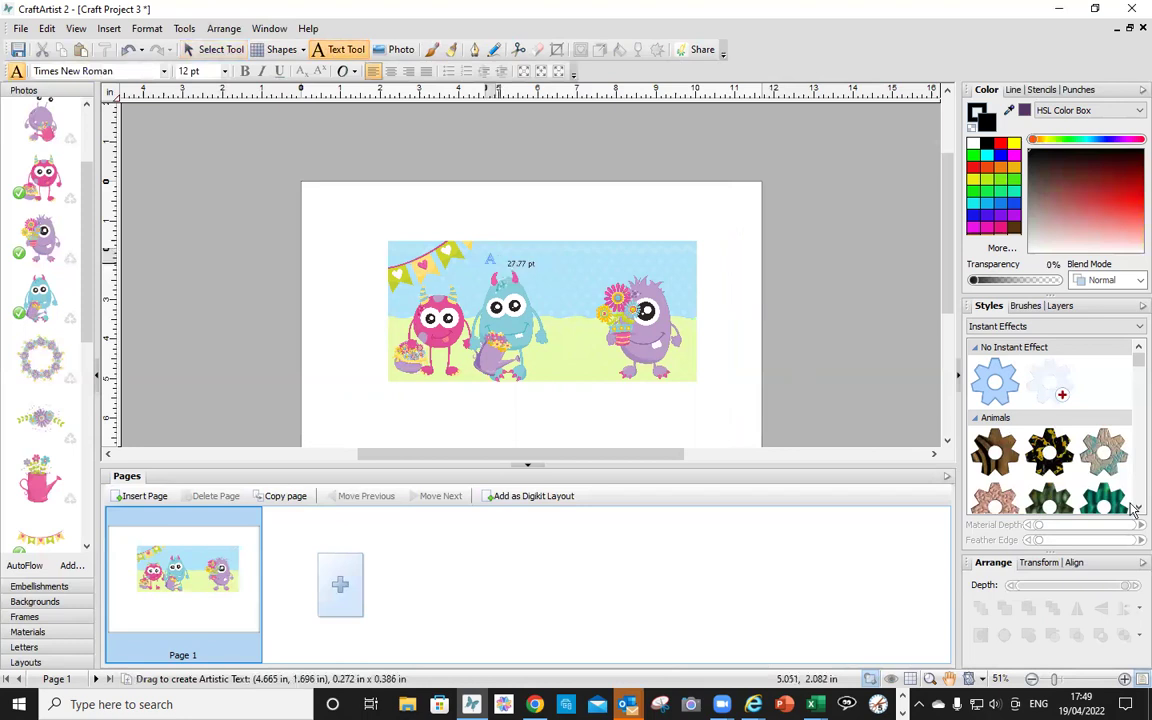
{"action": "type", "text": "H"}
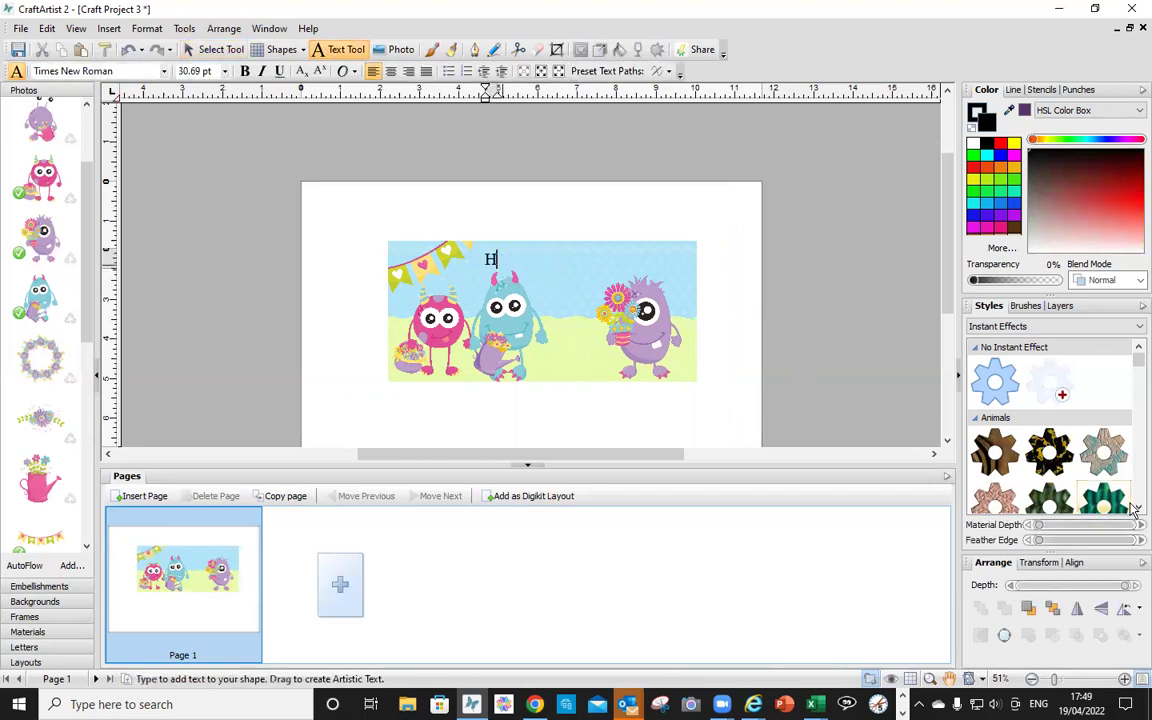
{"action": "type", "text": "appy"}
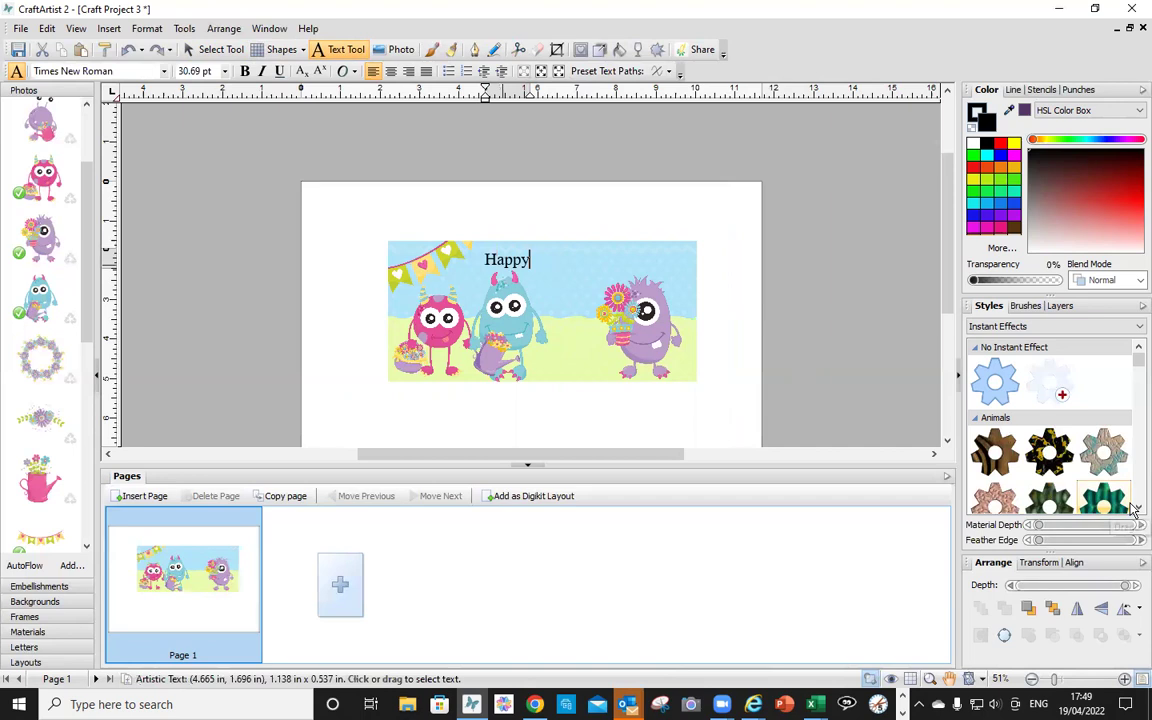
{"action": "key", "text": "Escape"}
{"action": "type", "text": "Birthda"}
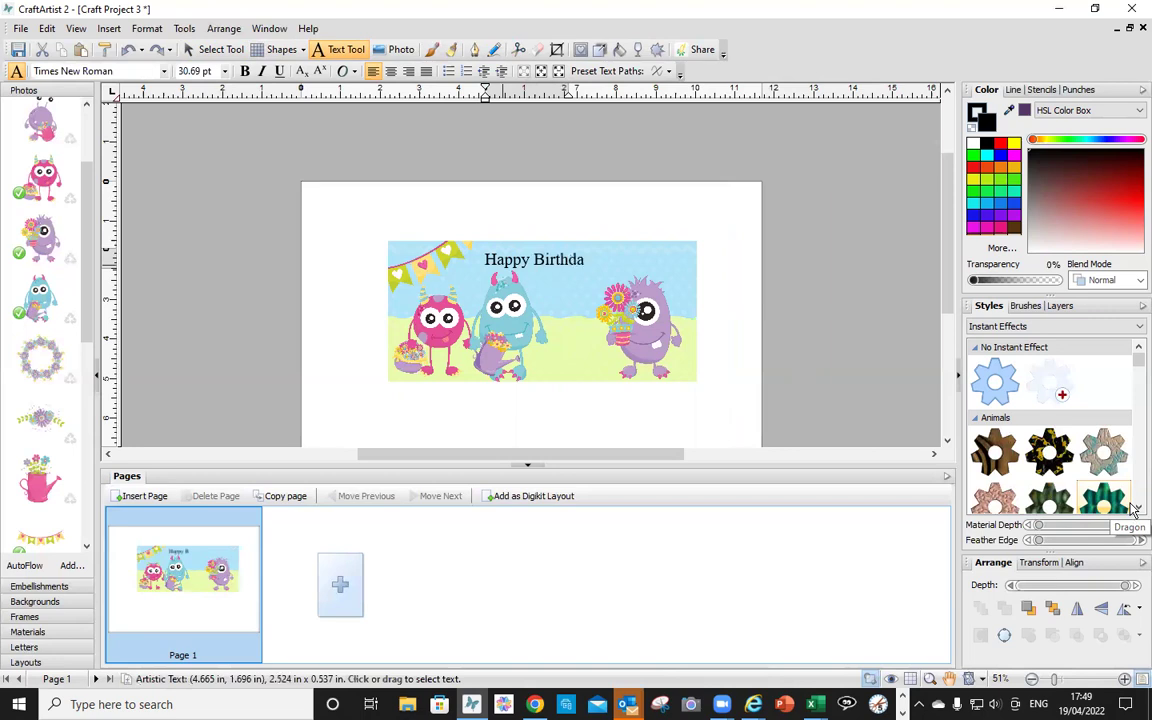
{"action": "type", "text": "y"}
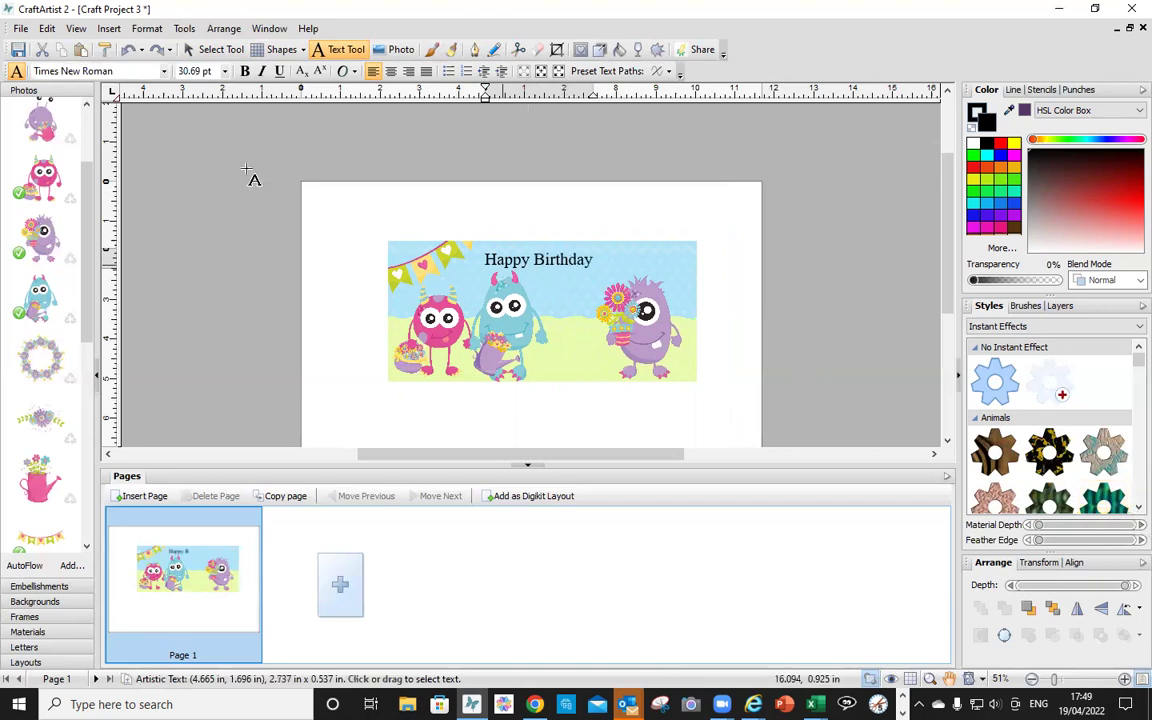
{"action": "key", "text": "Escape"}
- Set the greeting's font to Baby Giovani Script and move the text right, between the blue and purple monsters' heads
{"action": "left_click", "coordinate": [214, 51]}
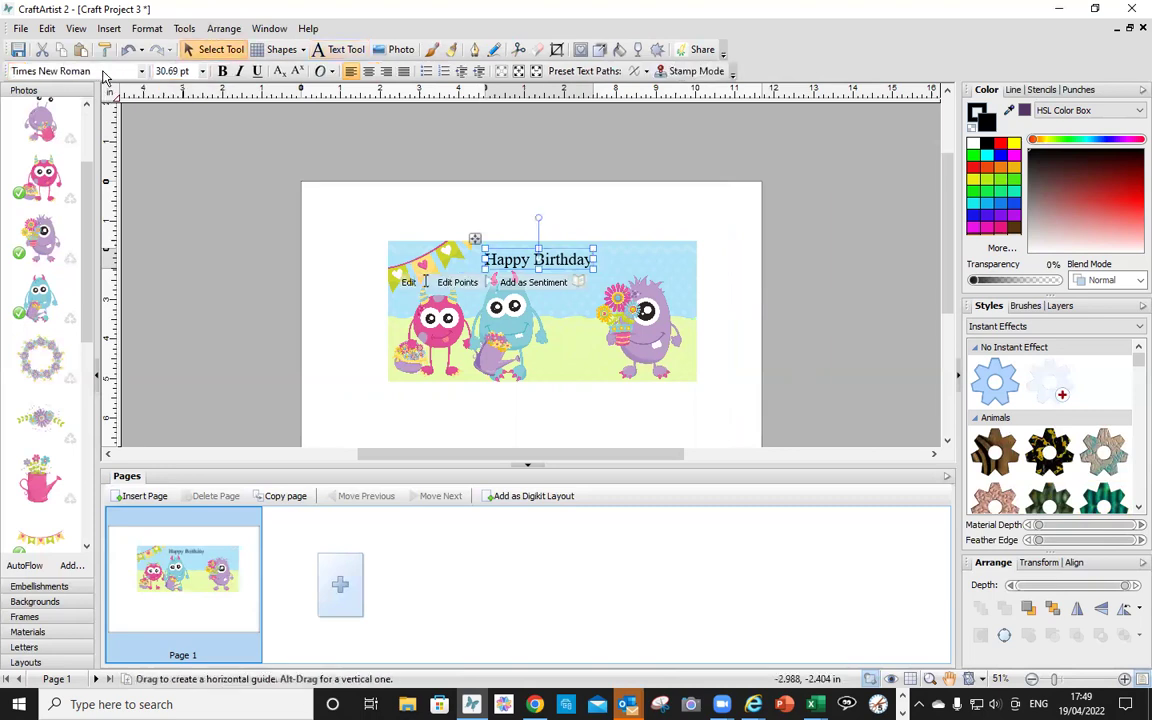
{"action": "left_click", "coordinate": [103, 71]}
{"action": "type", "text": "Baby Giovanni Script"}
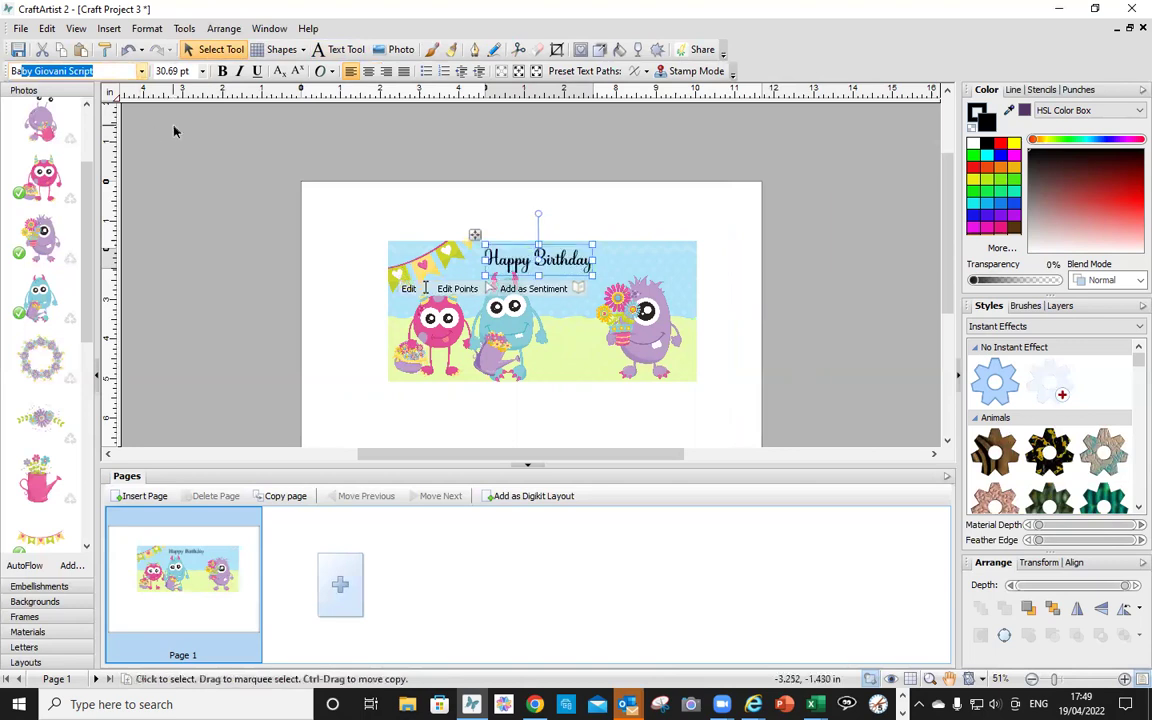
{"action": "key", "text": "Return"}
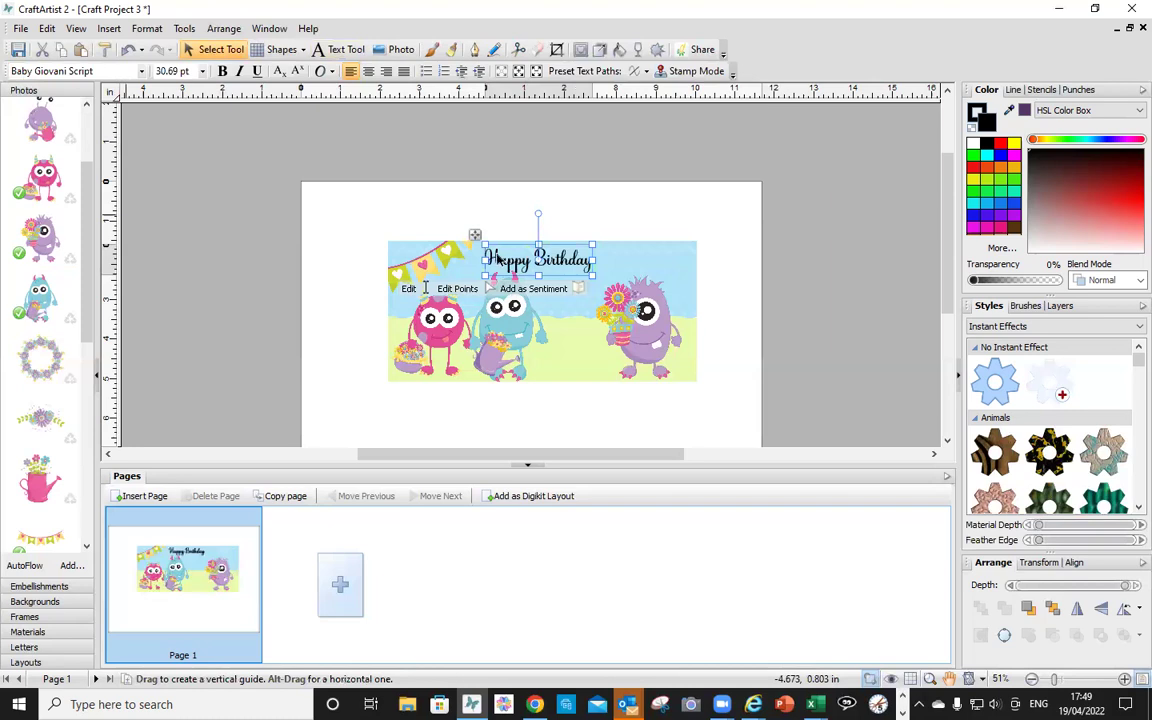
{"action": "left_click_drag", "start_coordinate": [563, 266], "coordinate": [598, 271]}
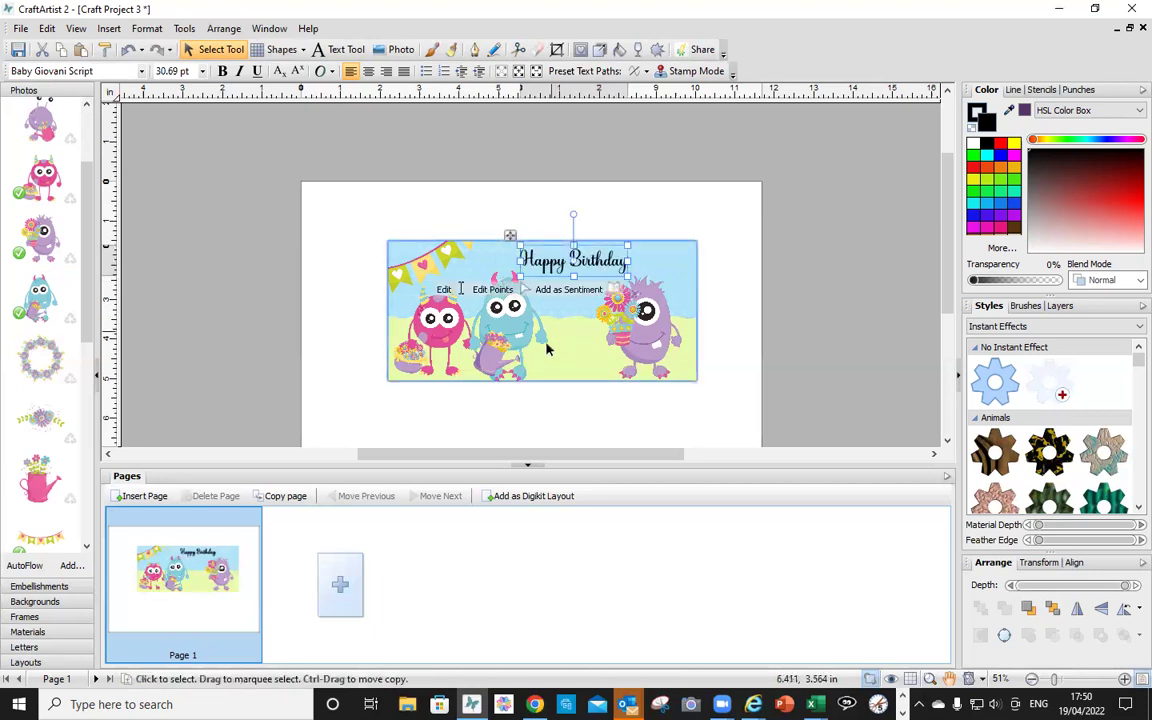
- Add the recipient's first name as artistic text at about 71.76 pt on the grass between the blue and purple monsters
{"action": "left_click", "coordinate": [318, 50]}
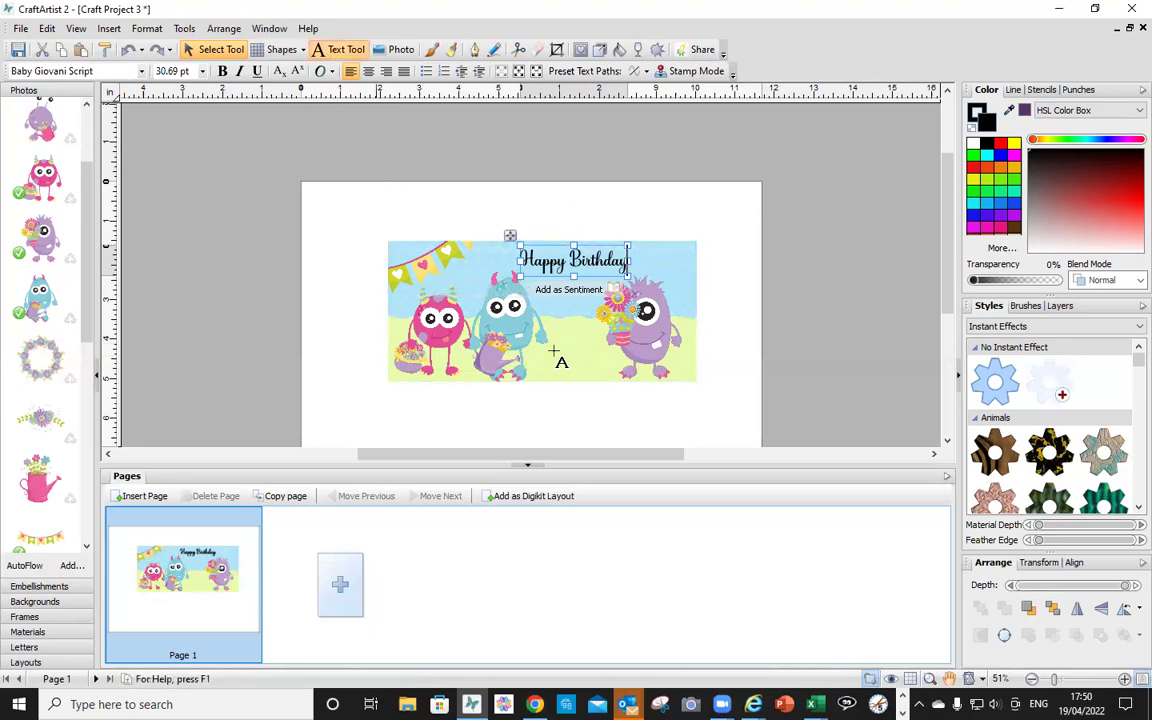
{"action": "key", "text": "Escape"}
{"action": "left_click", "coordinate": [769, 456]}
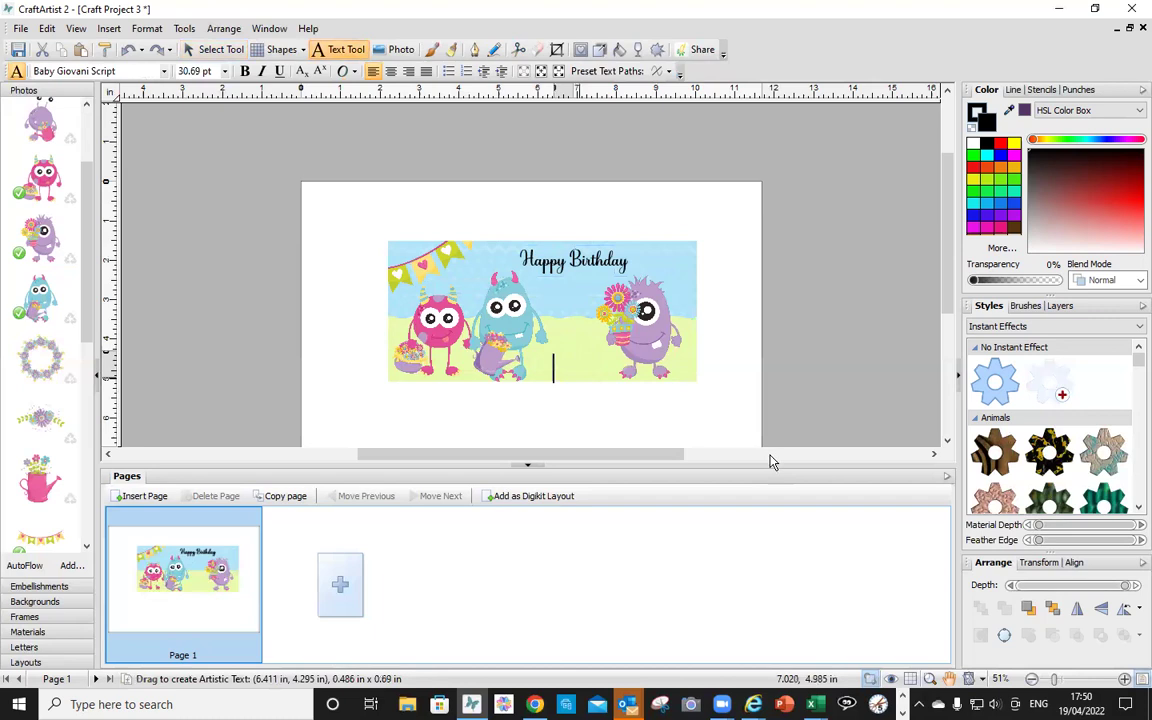
{"action": "type", "text": "Ja"}
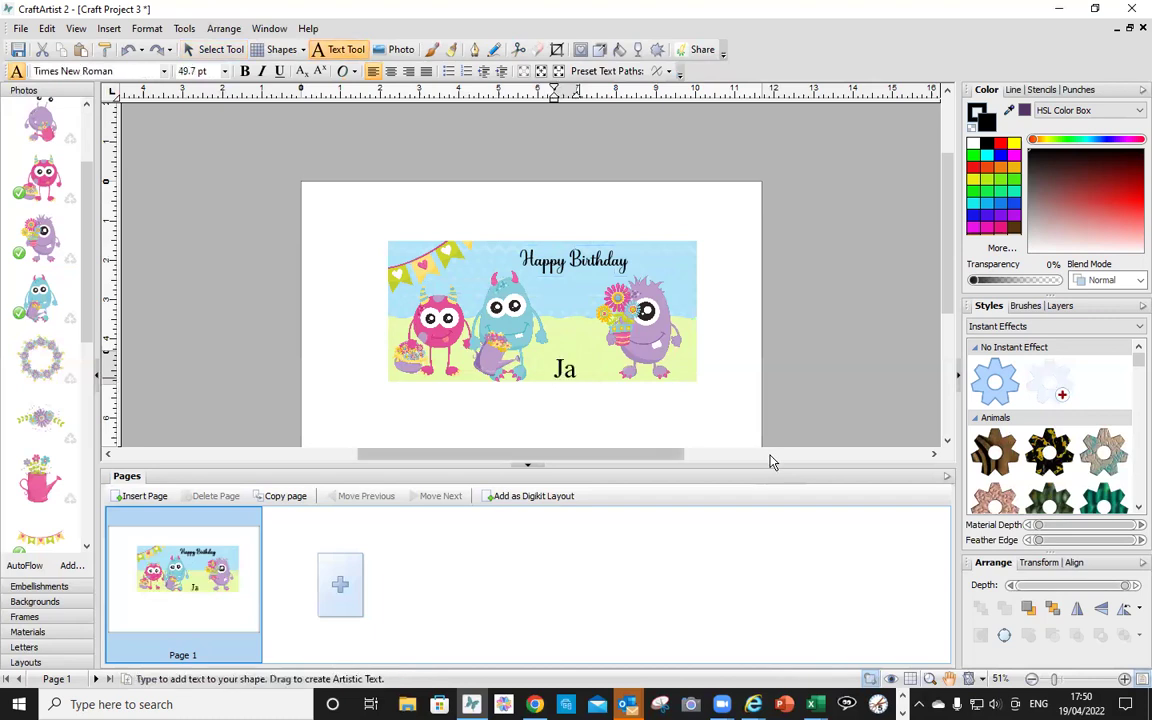
{"action": "type", "text": "ck"}
{"action": "key", "text": "Escape"}
{"action": "left_click_drag", "start_coordinate": [601, 349], "coordinate": [624, 340]}
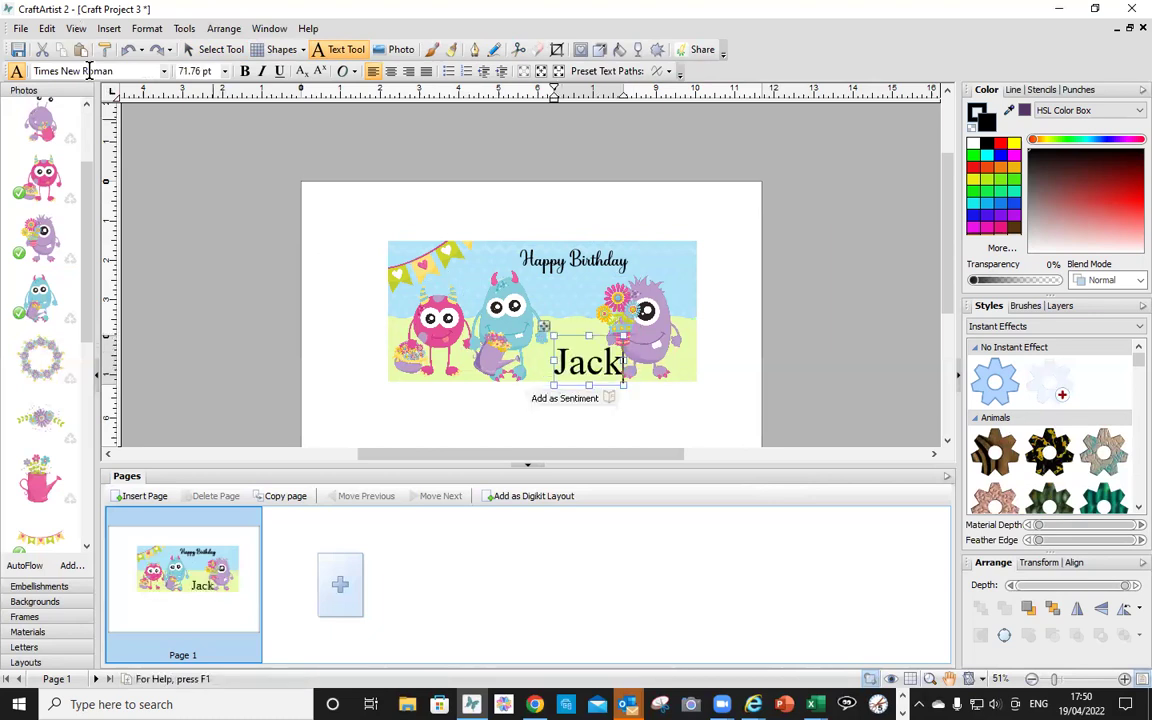
- Set the name's font to Baby Giovani Script, shrink it to about 50.55 pt and move it beneath "Happy Birthday"
{"action": "left_click", "coordinate": [212, 49]}
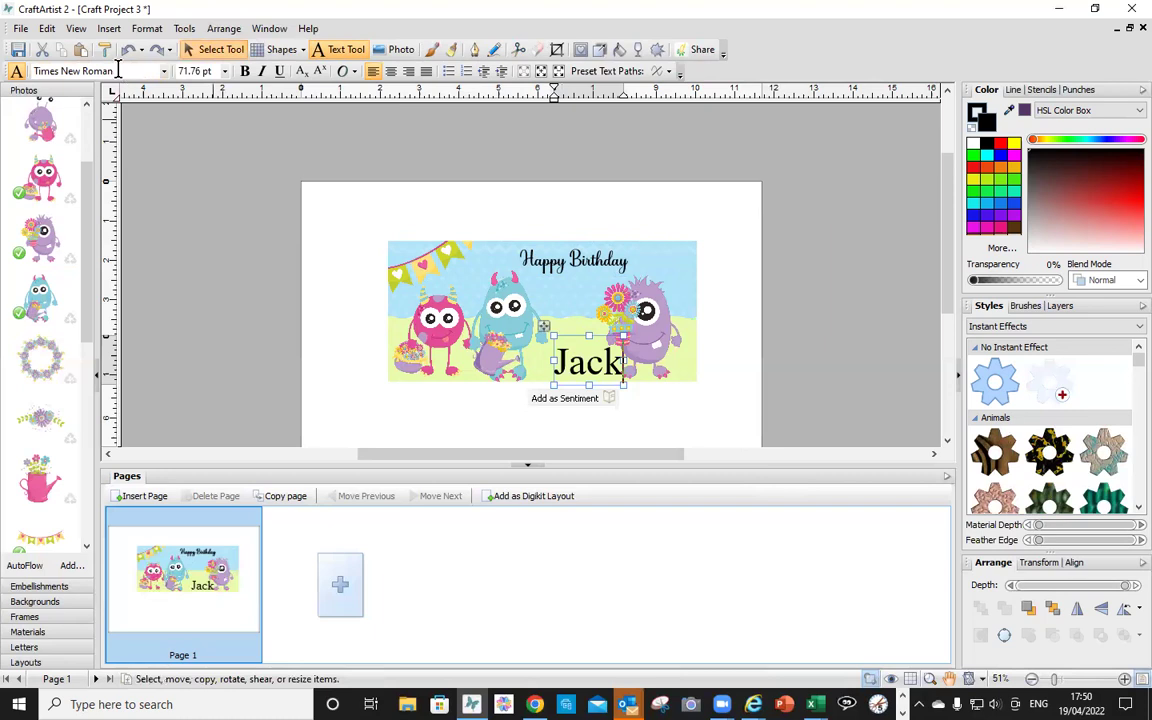
{"action": "left_click", "coordinate": [117, 70]}
{"action": "type", "text": "Baby Giovanni Script"}
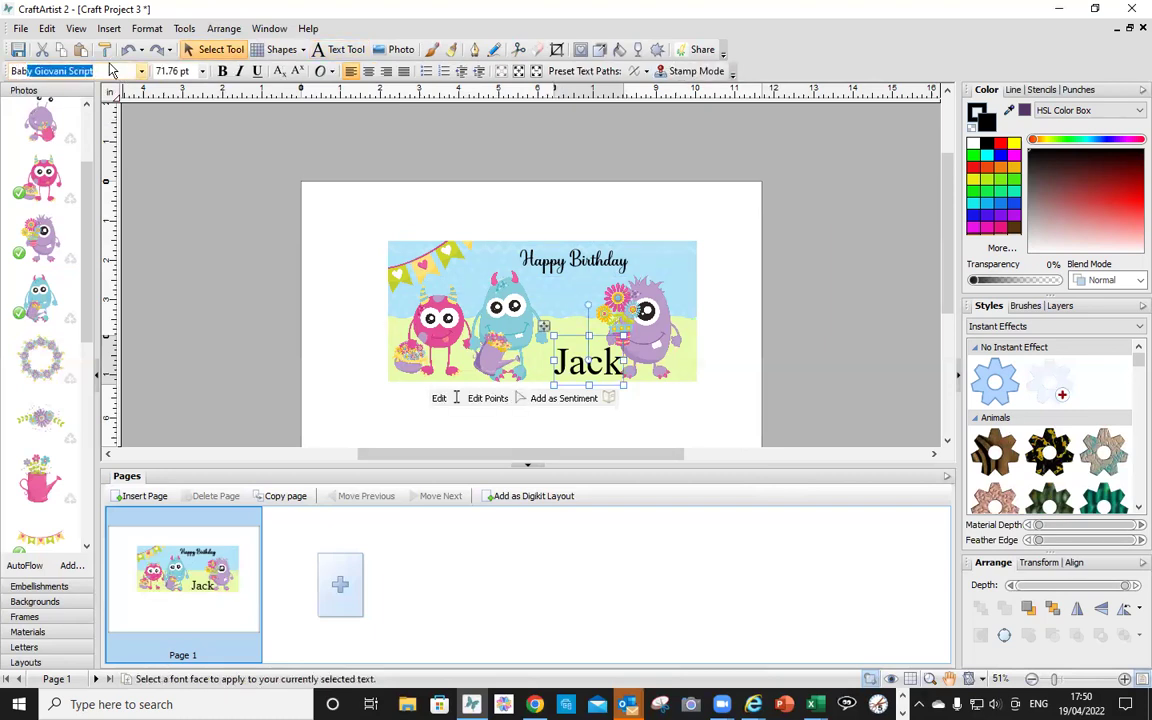
{"action": "key", "text": "Return"}
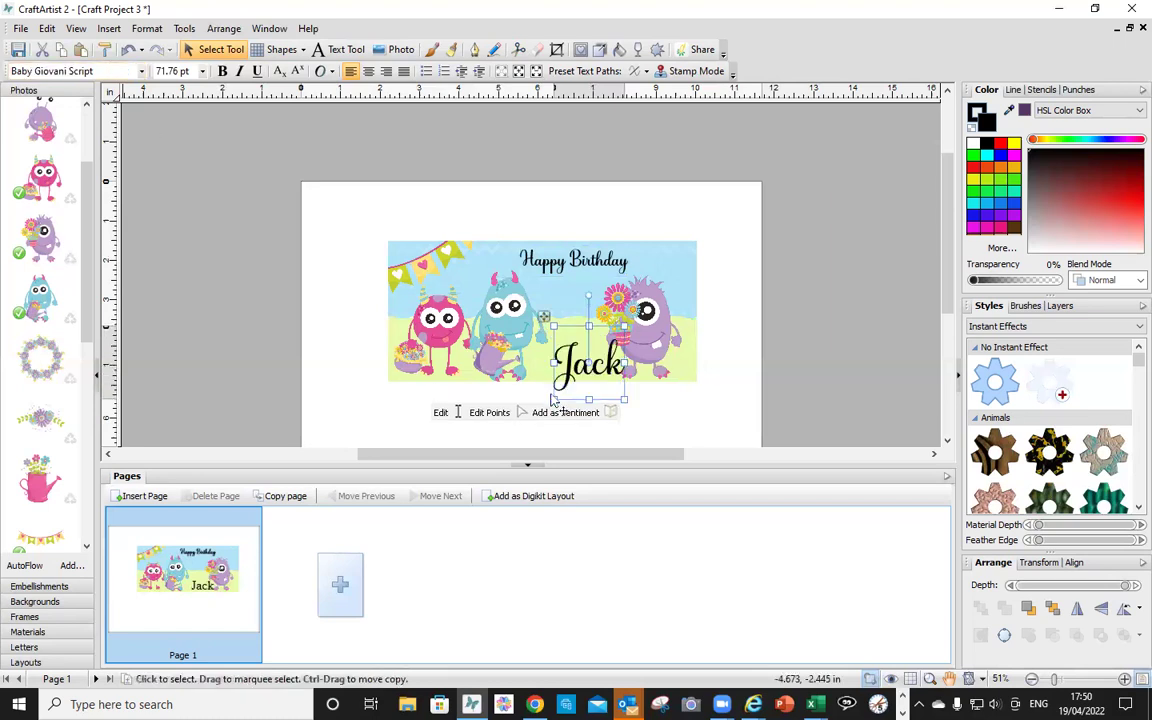
{"action": "left_click_drag", "start_coordinate": [565, 368], "coordinate": [590, 350]}
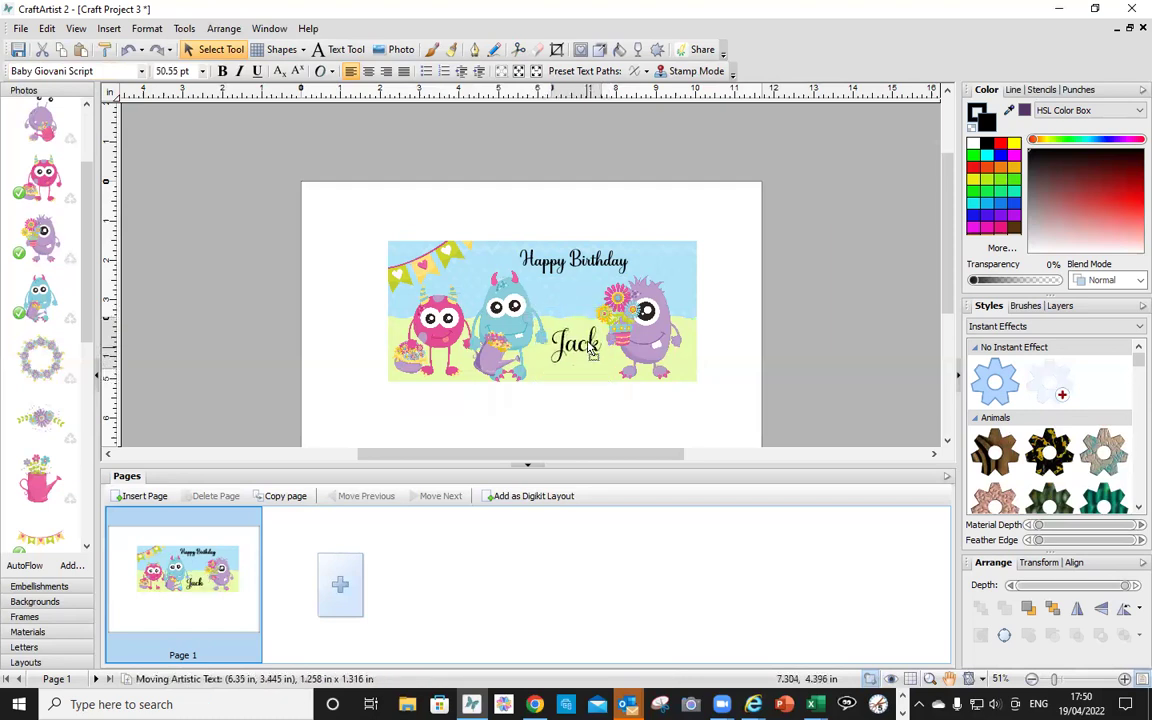
{"action": "left_click_drag", "start_coordinate": [581, 302], "coordinate": [584, 305]}
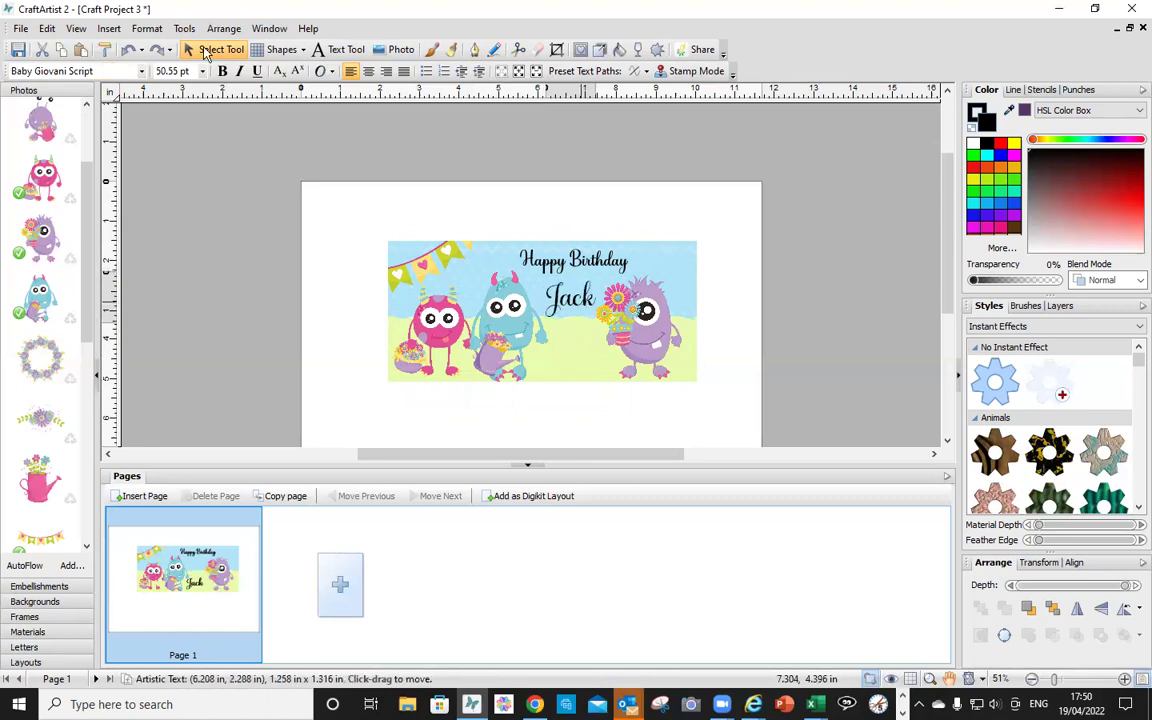
- Add the centred two-line artistic text "6 Today" at about 33.85 pt on the grass below the name
{"action": "left_click", "coordinate": [330, 95]}
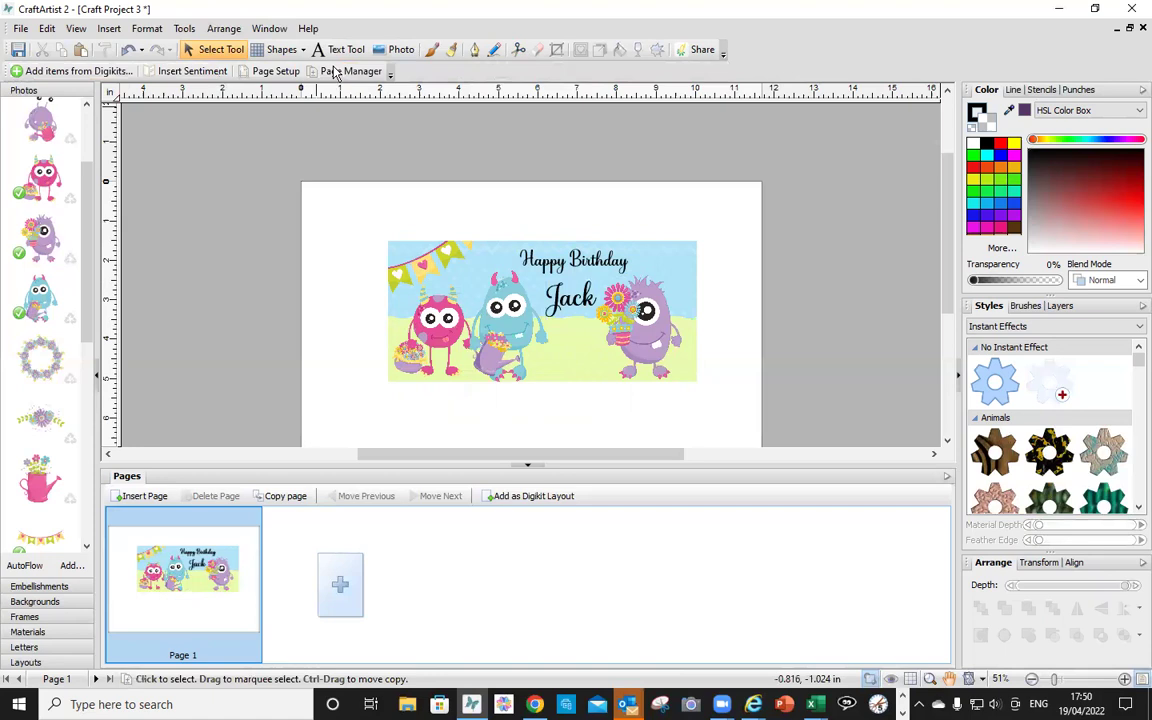
{"action": "left_click", "coordinate": [340, 49]}
{"action": "left_click_drag", "start_coordinate": [563, 340], "coordinate": [611, 375]}
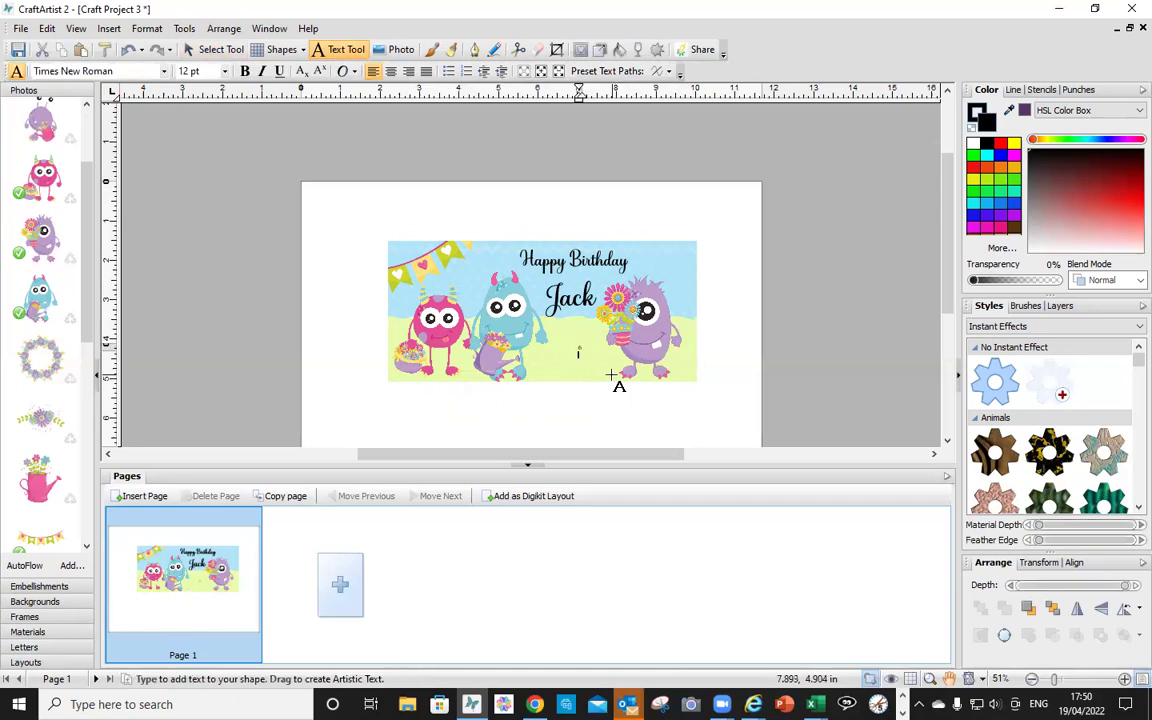
{"action": "type", "text": "Tod"}
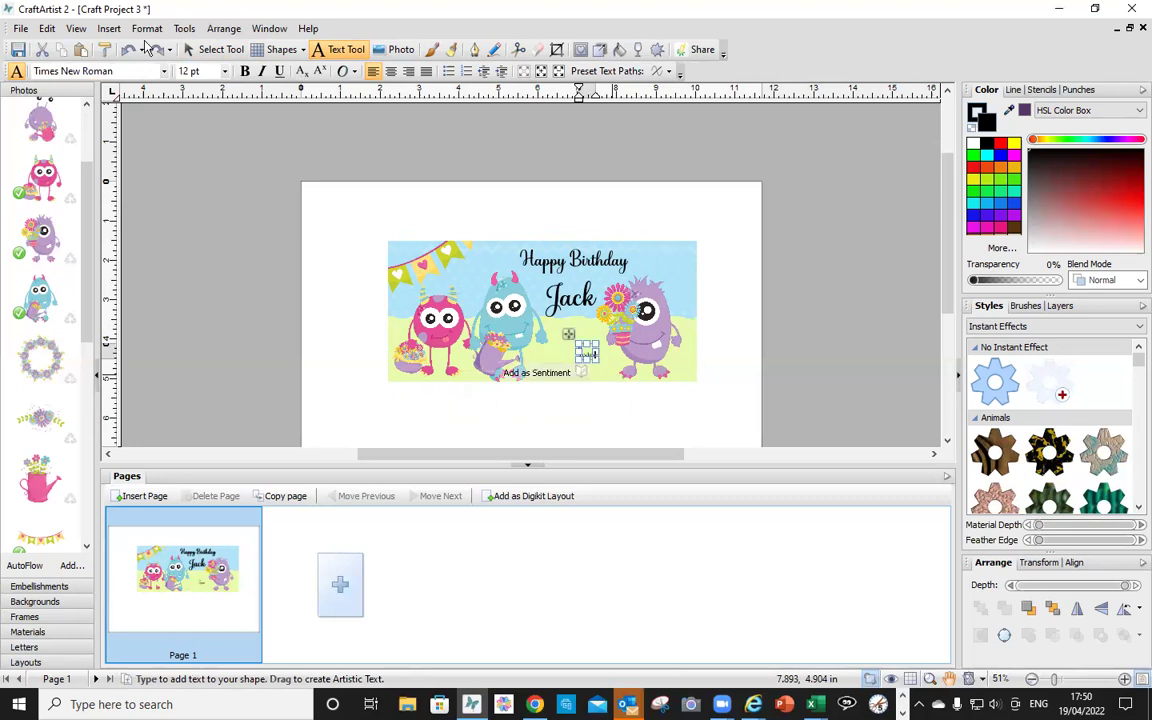
{"action": "key", "text": "Escape"}
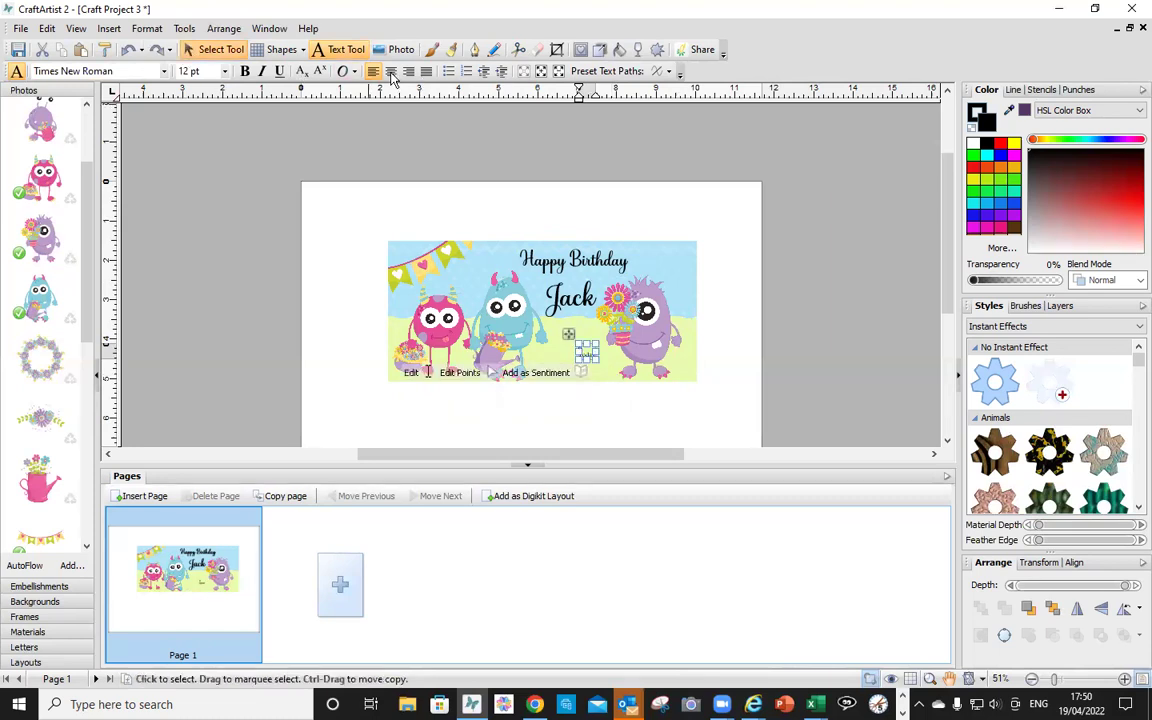
{"action": "mouse_move", "coordinate": [593, 360]}
{"action": "left_mouse_down"}
{"action": "mouse_move", "coordinate": [653, 386]}
{"action": "mouse_move", "coordinate": [622, 398]}
{"action": "mouse_move", "coordinate": [588, 375]}
{"action": "left_mouse_up"}
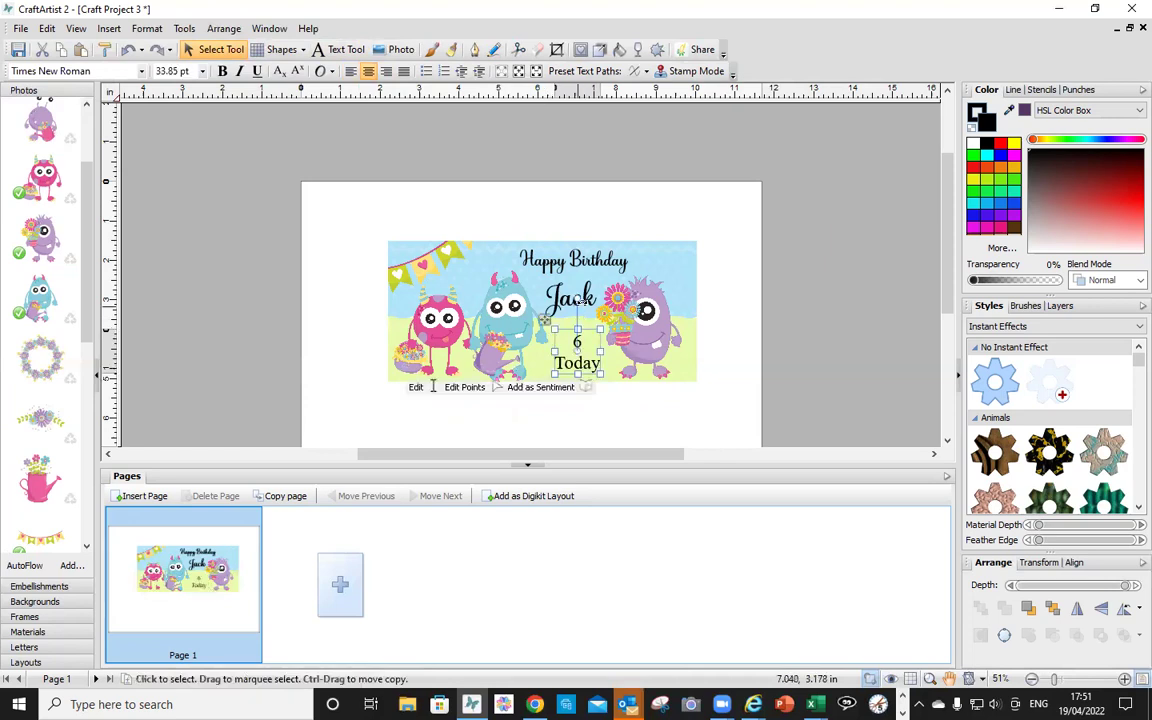
- Select the greeting, name and "6 Today" texts, centre their paragraphs and align the three items on a common vertical centre line
{"action": "left_click", "coordinate": [599, 264], "text": "shift"}
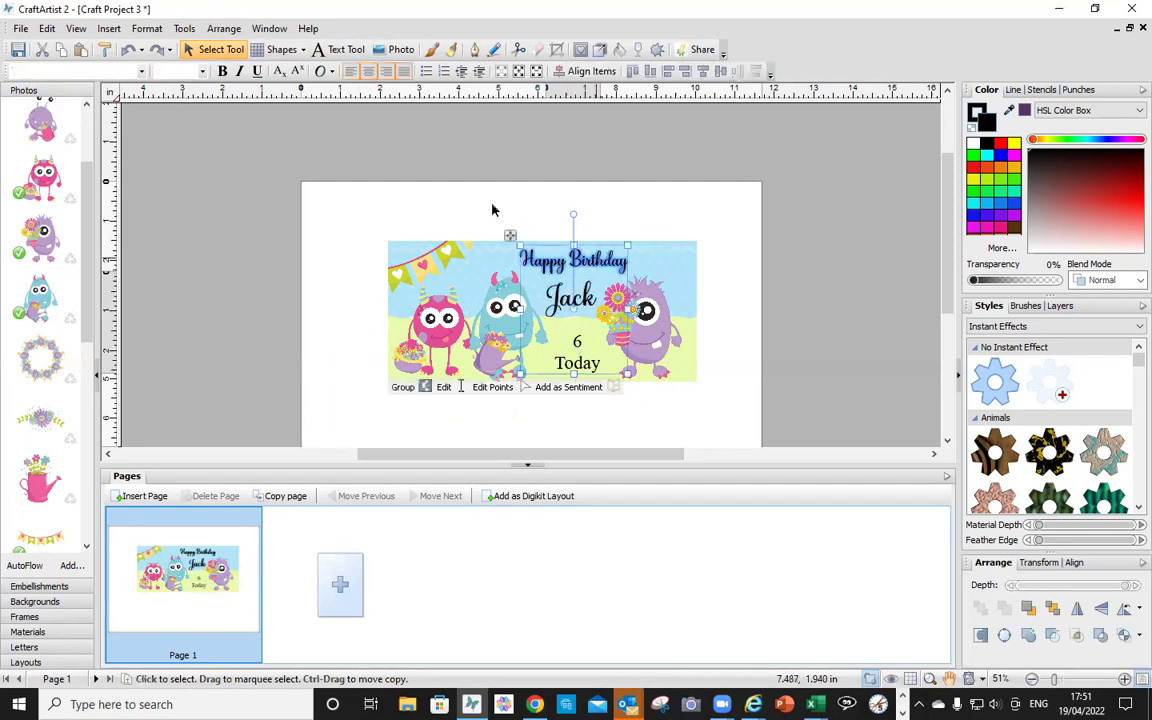
{"action": "left_click", "coordinate": [369, 72]}
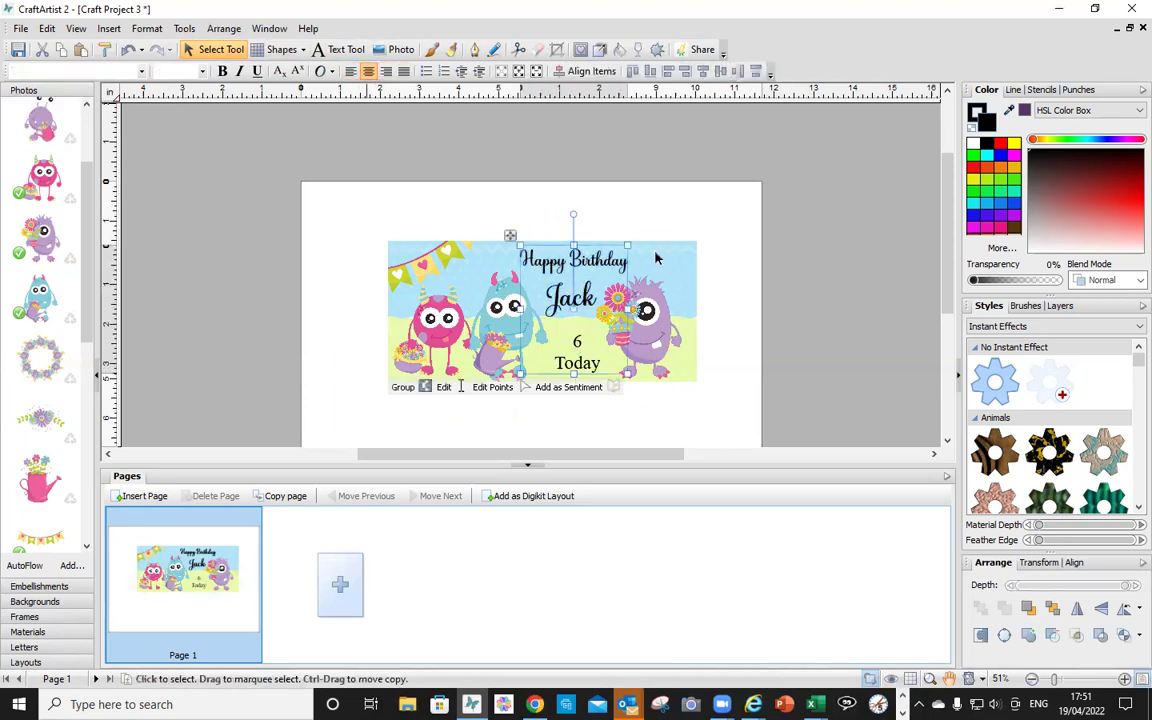
{"action": "left_click", "coordinate": [1071, 562]}
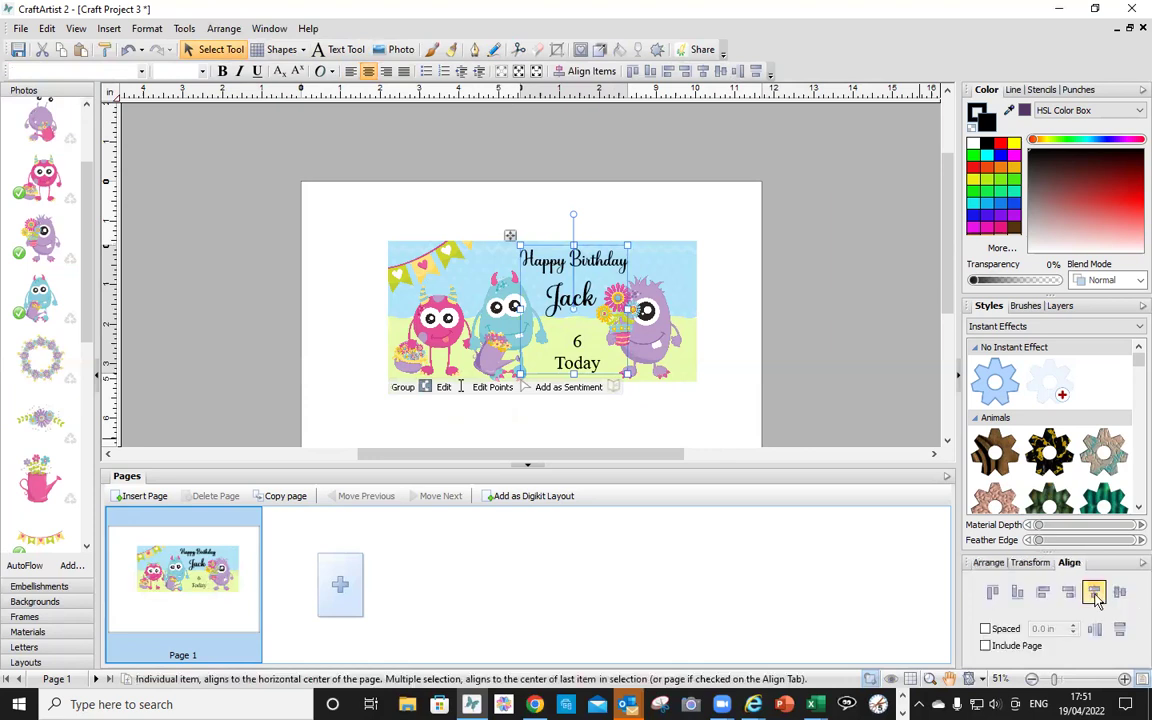
{"action": "left_click", "coordinate": [802, 321]}
{"action": "left_click_drag", "start_coordinate": [478, 183], "coordinate": [577, 380]}
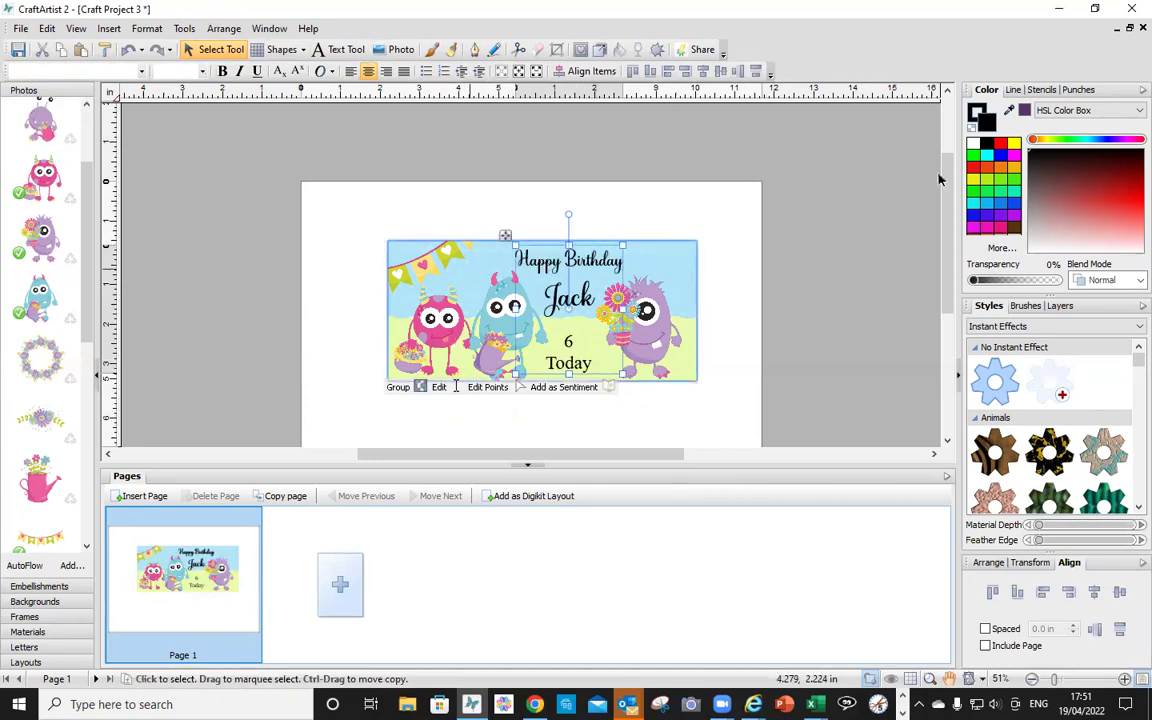
- Try a sampled lime green on the "Happy Birthday" text and return the text to black
{"action": "left_click", "coordinate": [561, 193]}
{"action": "left_click", "coordinate": [413, 228]}
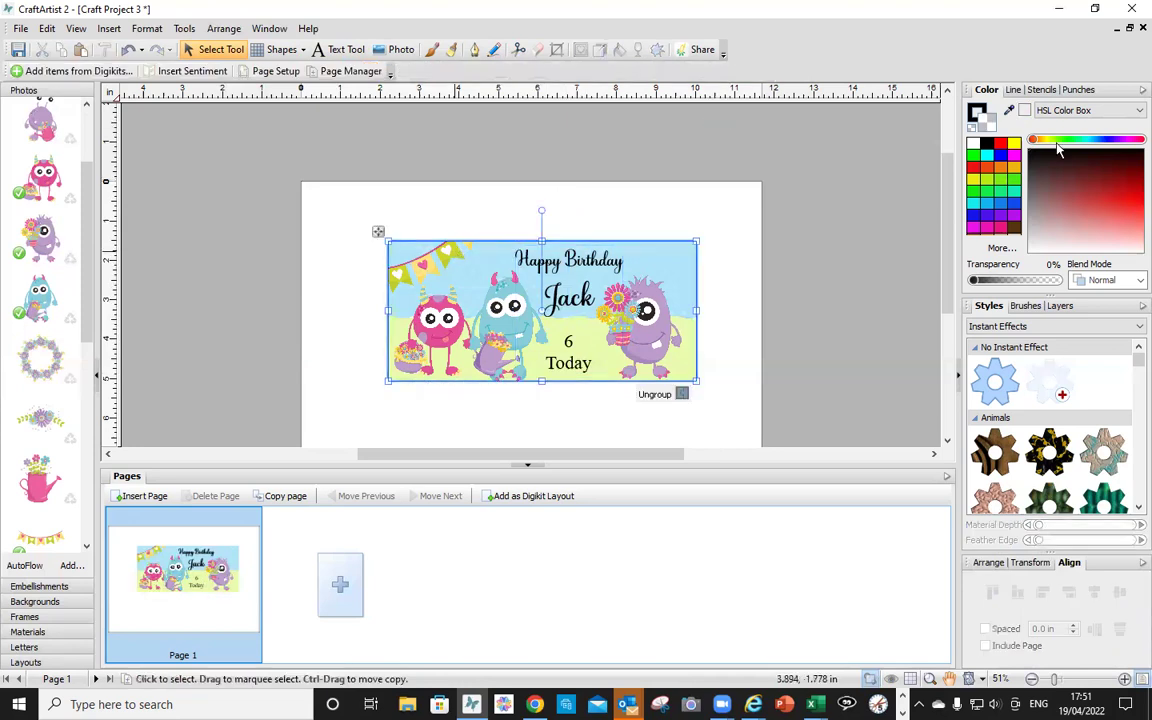
{"action": "left_click", "coordinate": [1009, 110]}
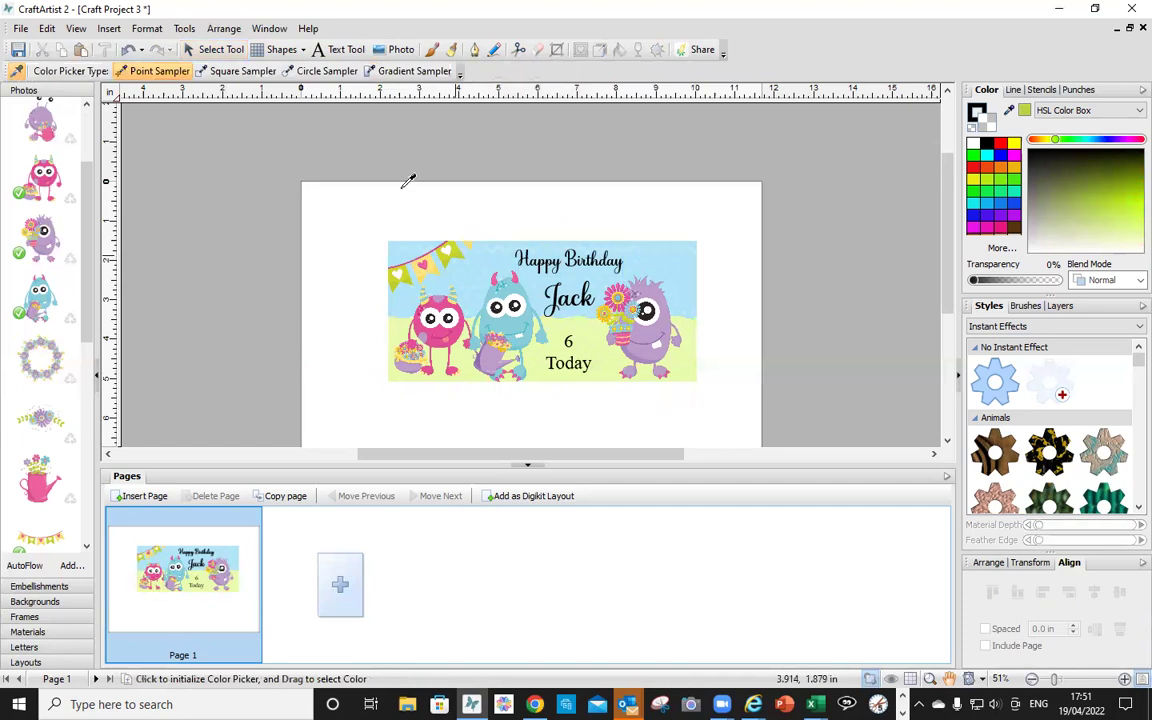
{"action": "left_click", "coordinate": [568, 266]}
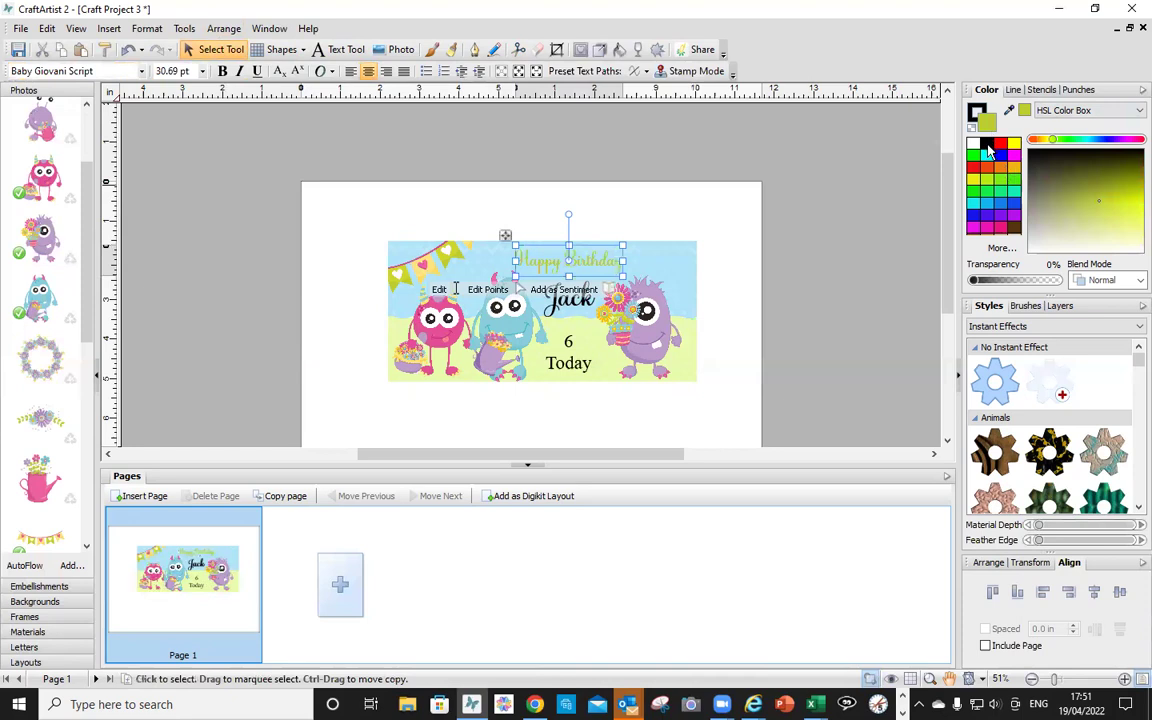
{"action": "left_click", "coordinate": [987, 145]}
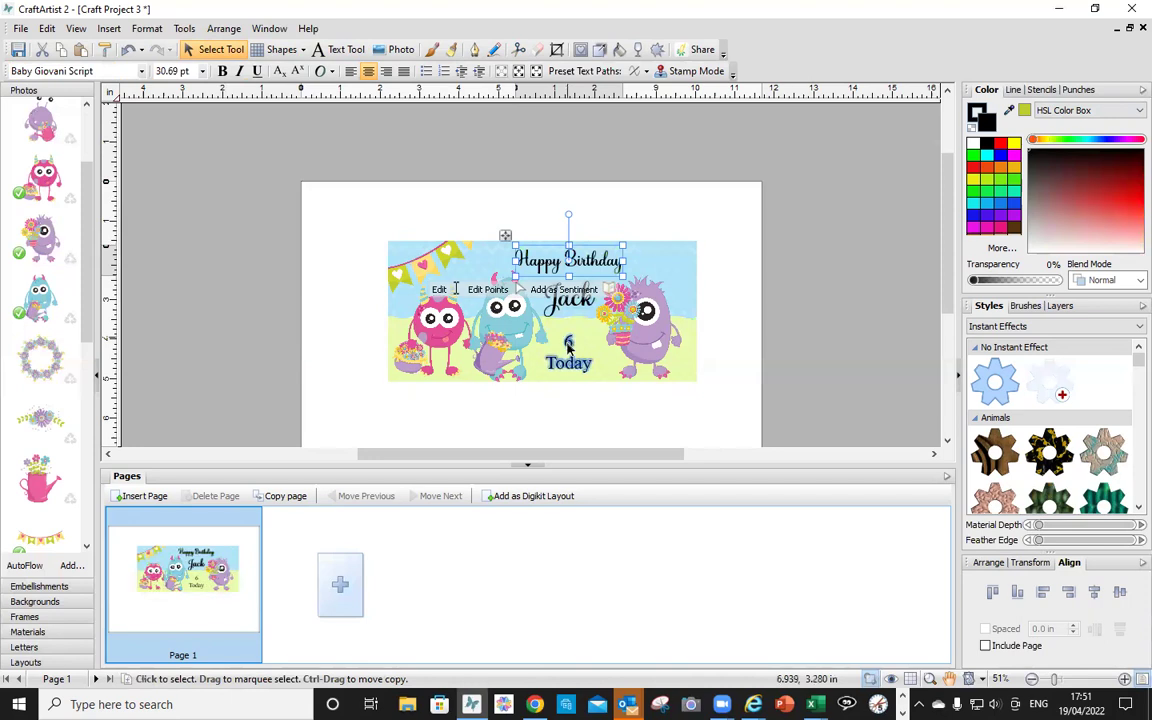
- Recolour the "6 Today", name and "Happy Birthday" texts with the same purple swatch
{"action": "left_click", "coordinate": [567, 346]}
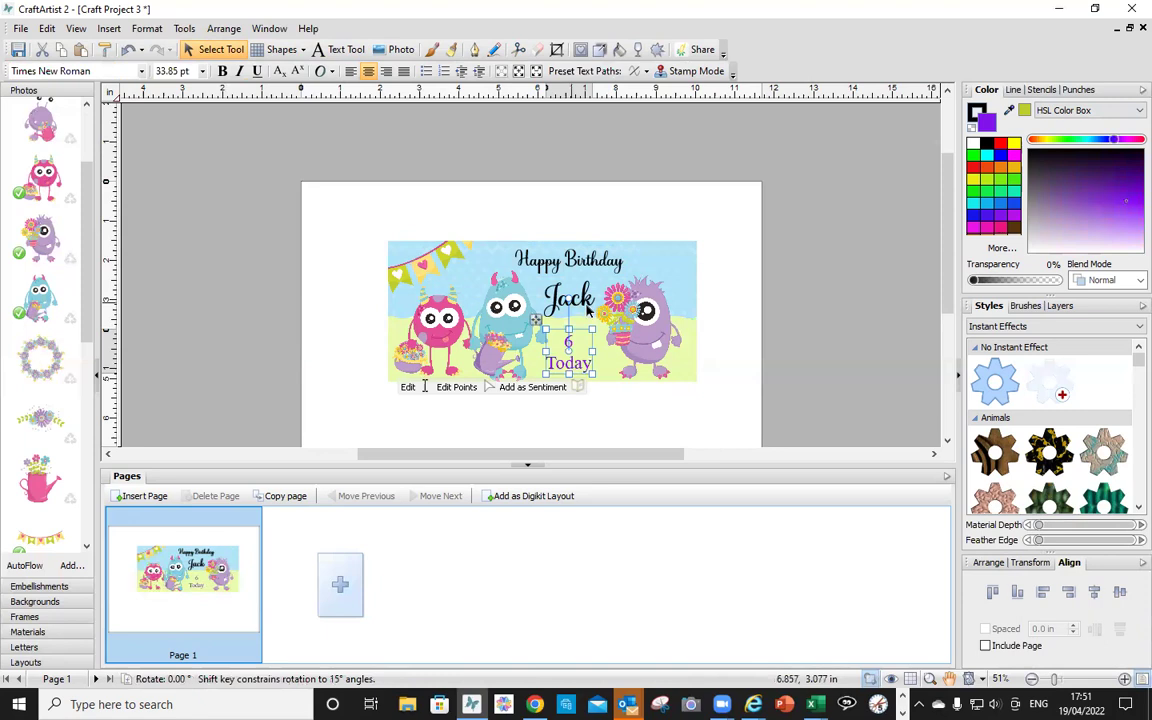
{"action": "left_click", "coordinate": [532, 281]}
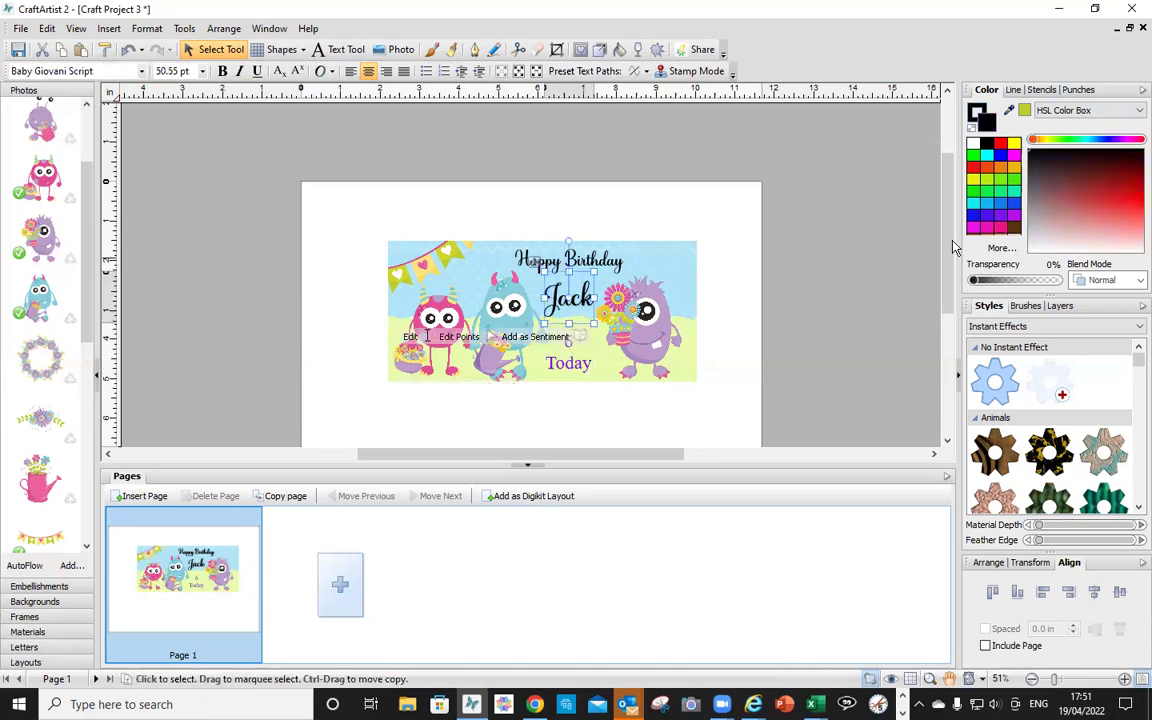
{"action": "left_click", "coordinate": [613, 265]}
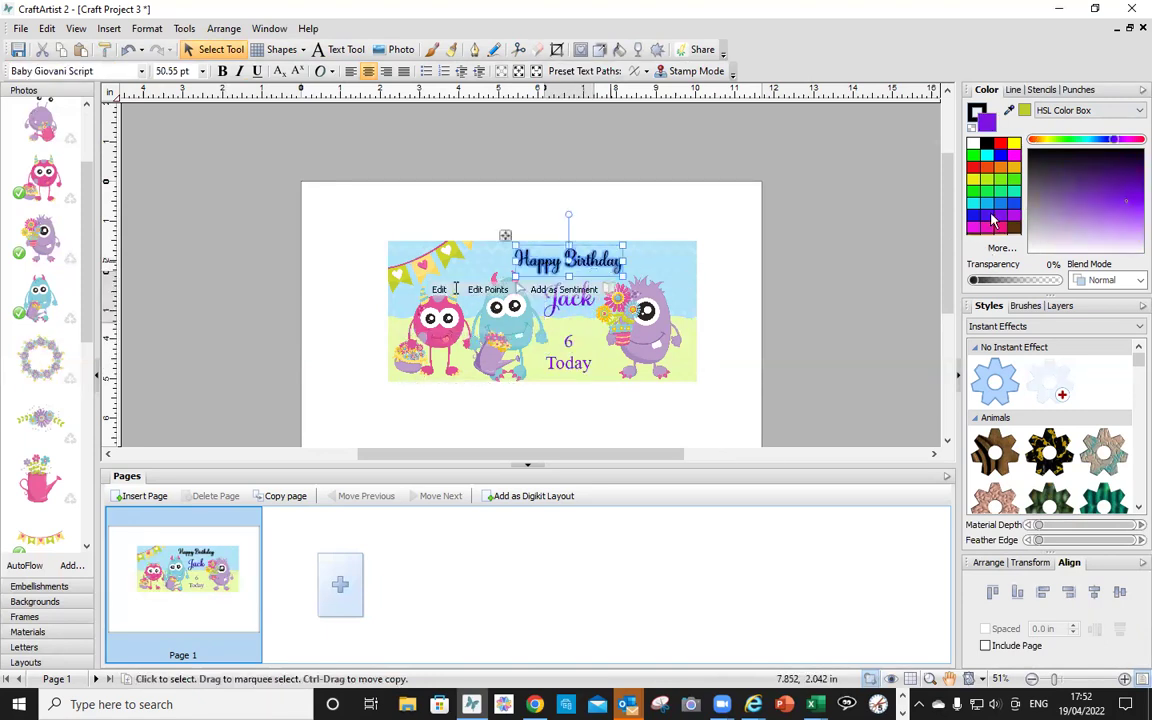
{"action": "left_click", "coordinate": [860, 216]}
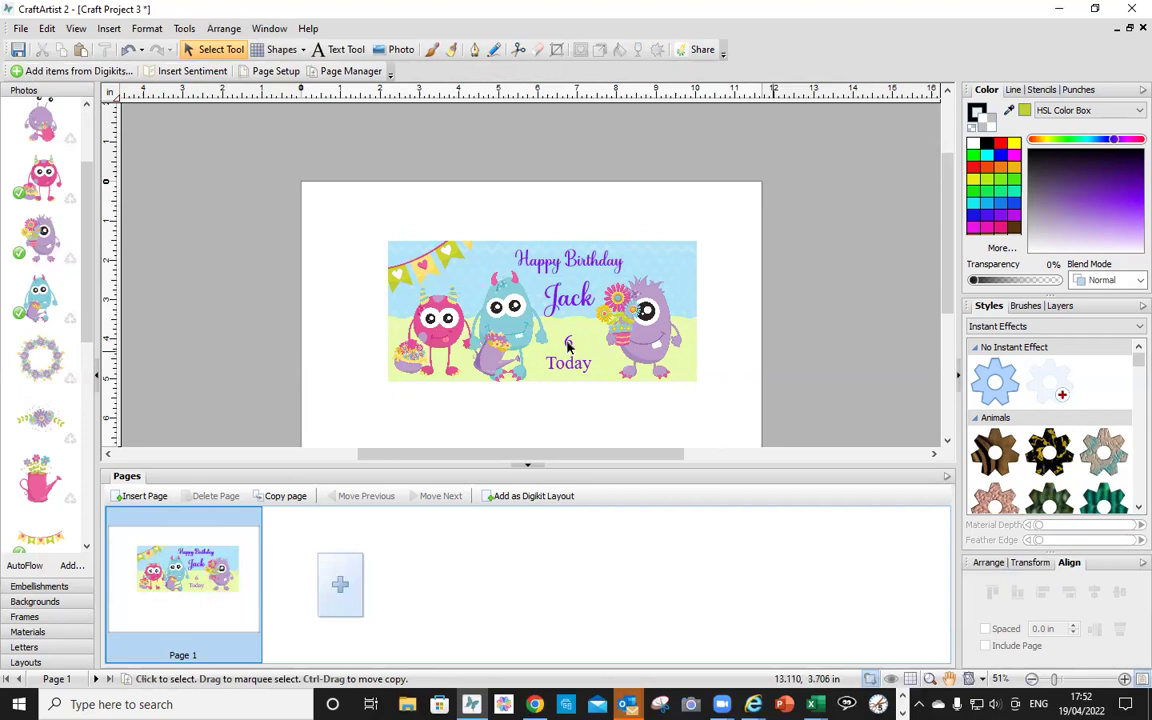
- Enlarge only the "6" in the "6 Today" text to 72 pt
{"action": "left_click", "coordinate": [568, 343]}
{"action": "left_click", "coordinate": [568, 345]}
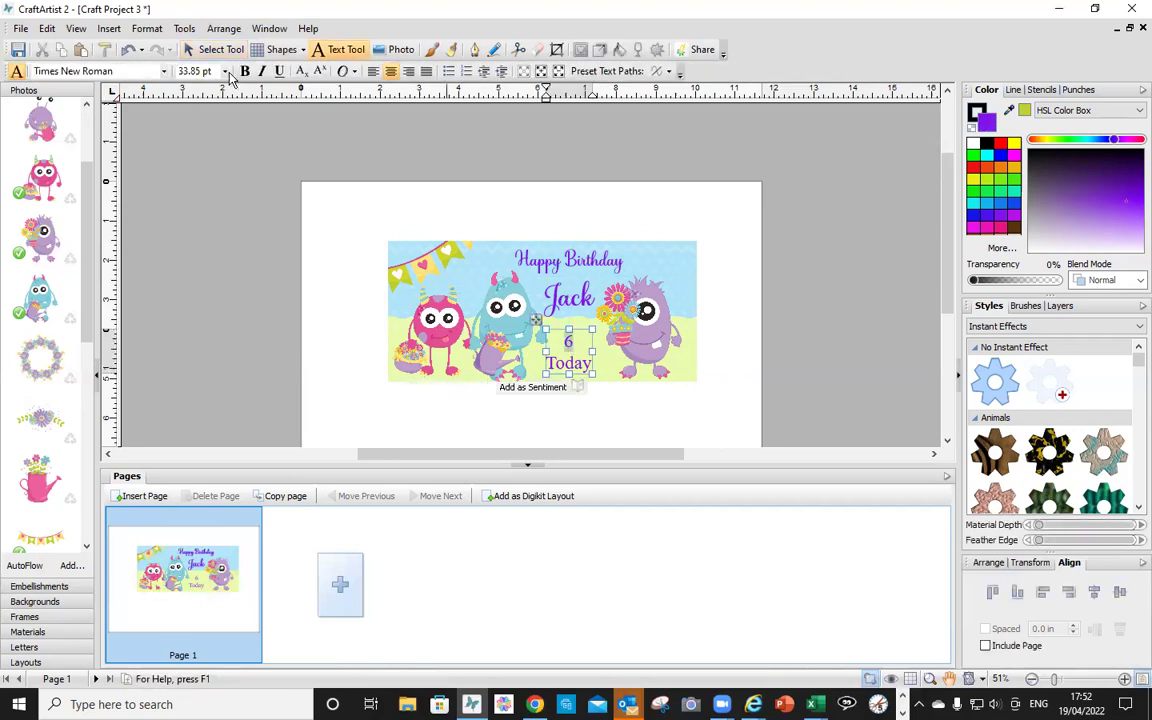
{"action": "left_click", "coordinate": [226, 72]}
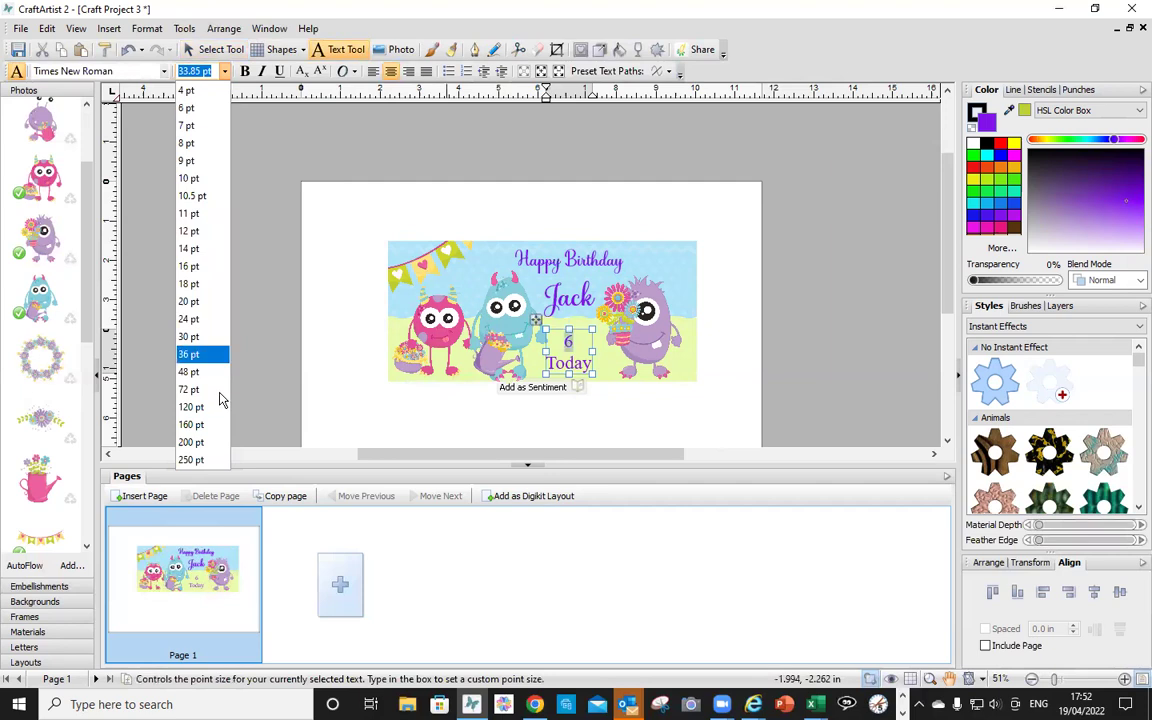
{"action": "key", "text": "Return"}
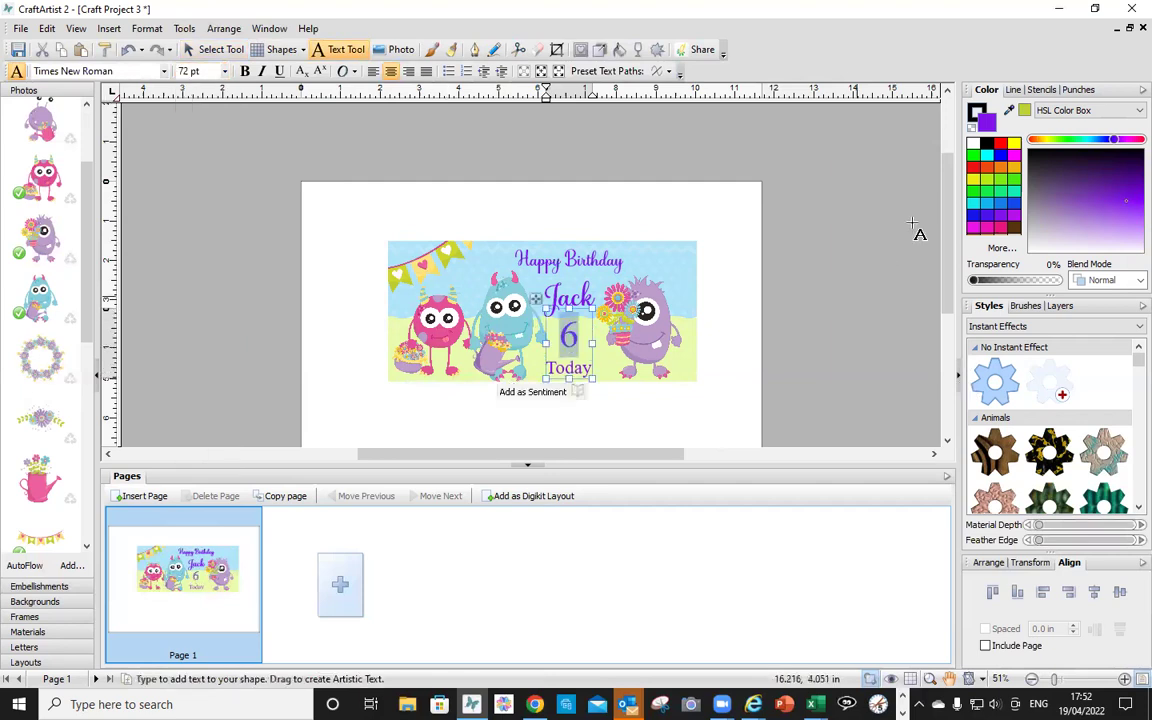
{"action": "left_click", "coordinate": [843, 287]}
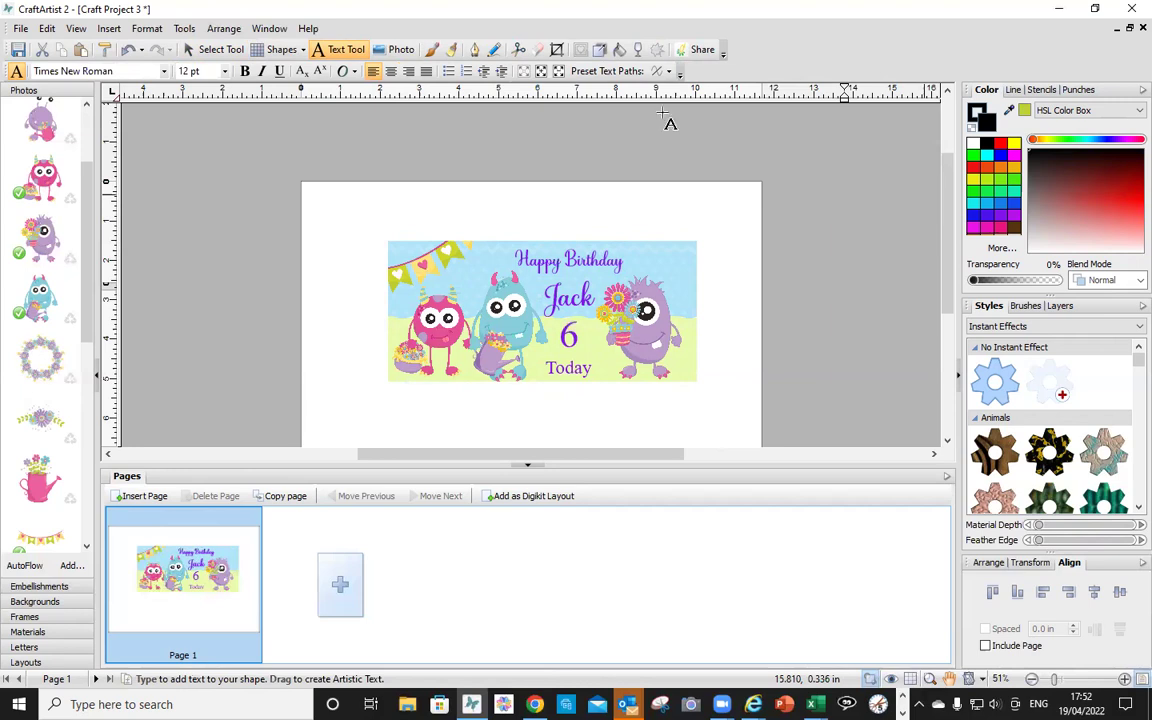
- Group the framed artwork with all its texts and move the group to the page's upper left corner
{"action": "left_click", "coordinate": [186, 50]}
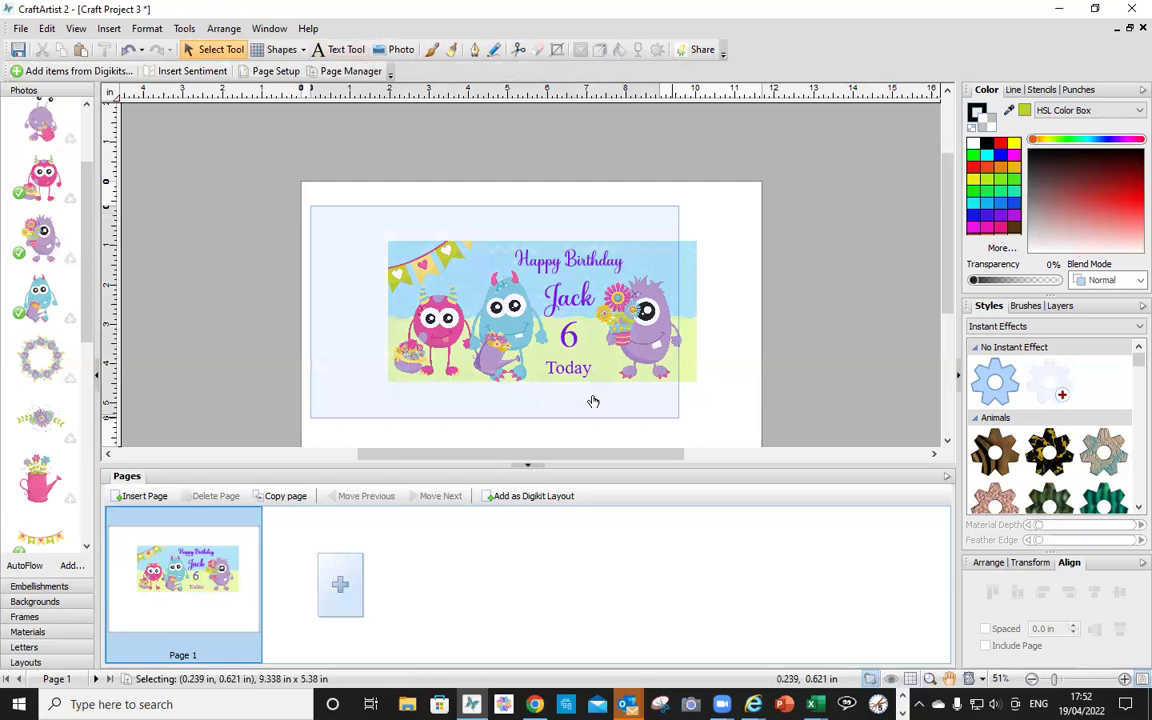
{"action": "key", "text": "ctrl+a"}
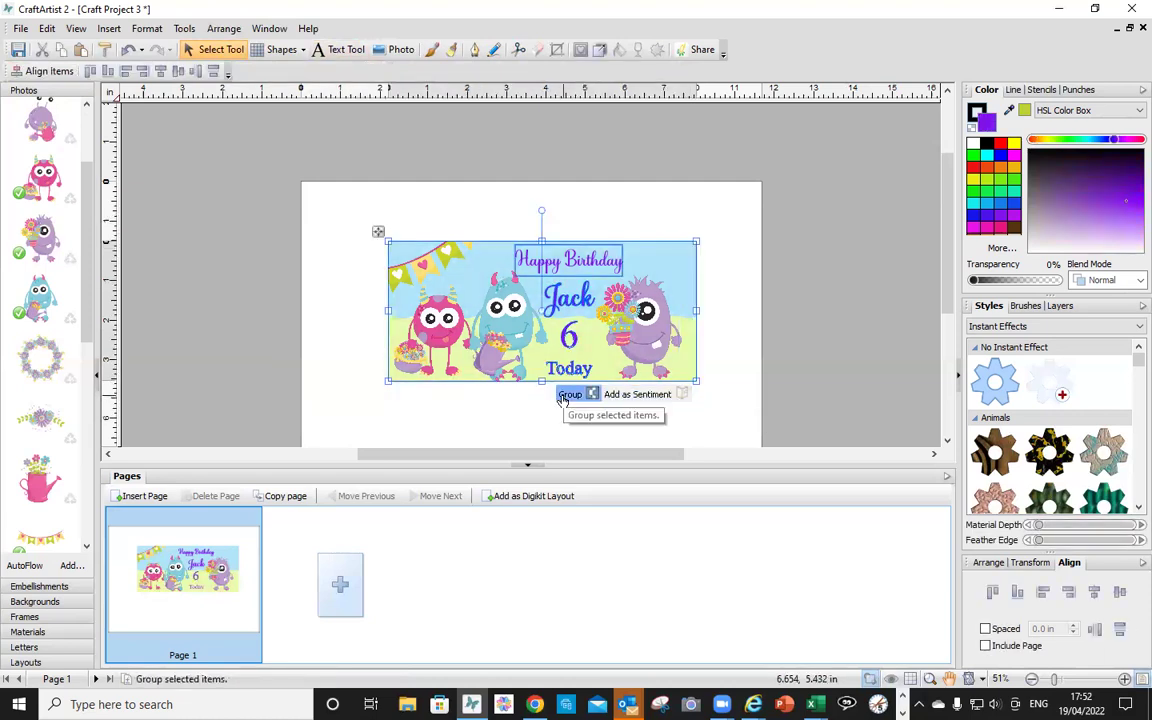
{"action": "left_click", "coordinate": [566, 394]}
{"action": "left_click_drag", "start_coordinate": [465, 338], "coordinate": [400, 294]}
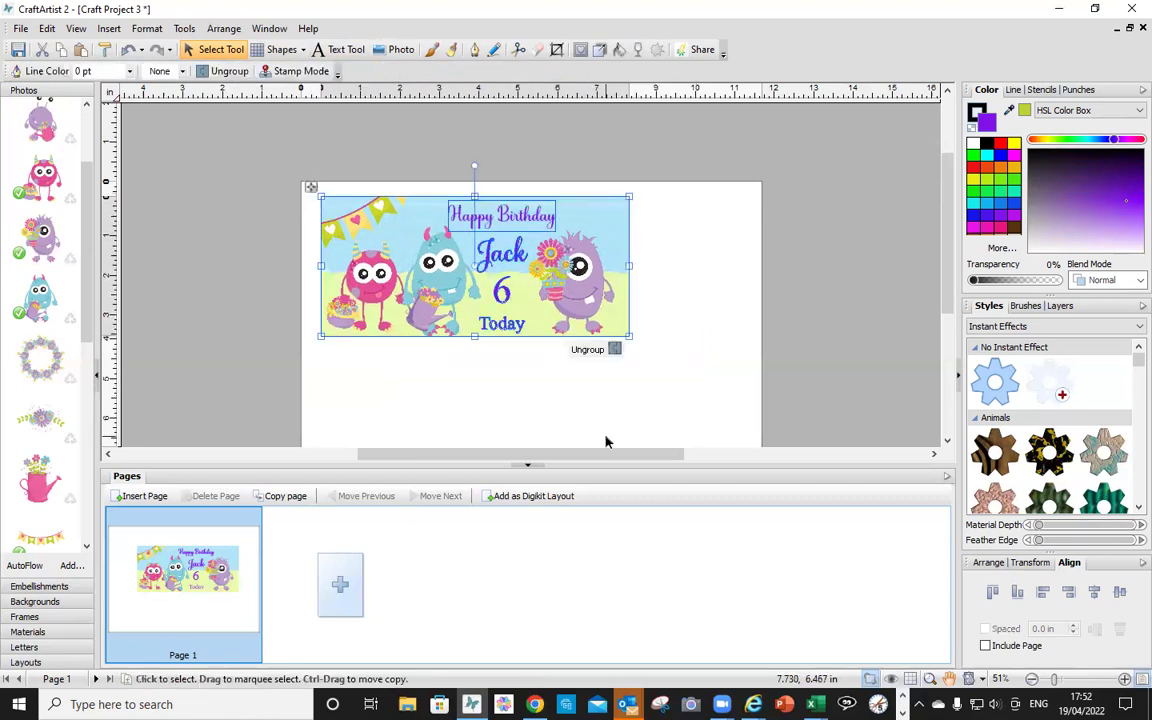
{"action": "left_click", "coordinate": [145, 325]}
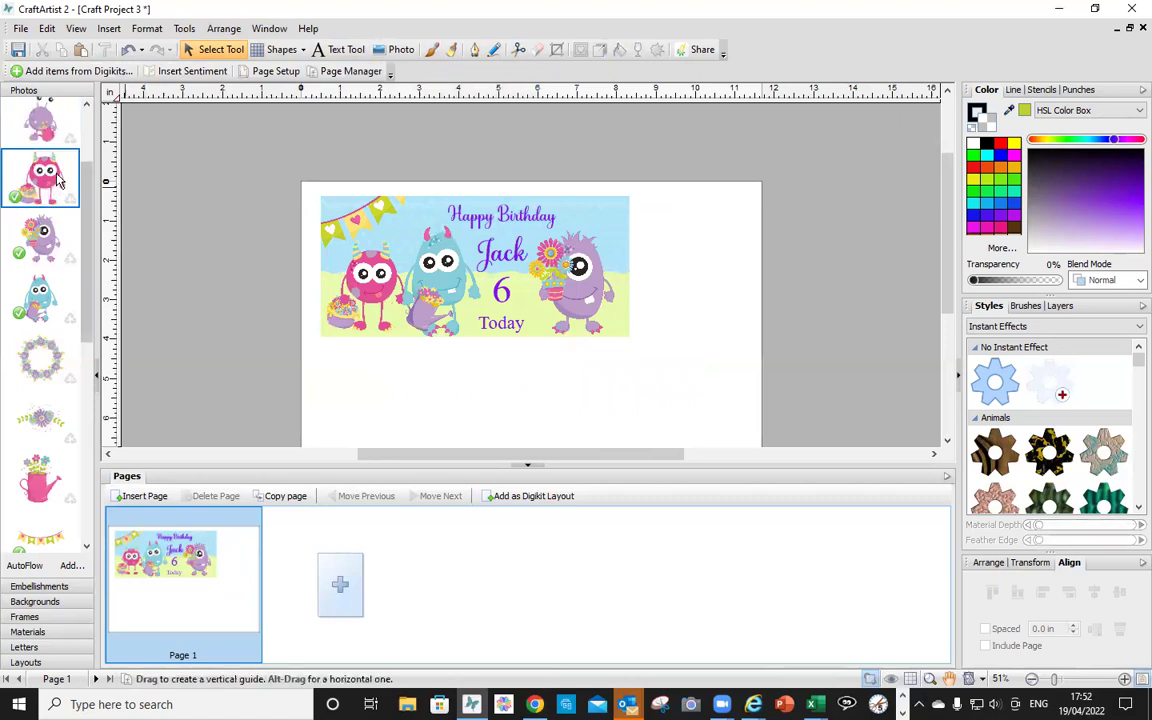
{"action": "left_click_drag", "start_coordinate": [57, 177], "coordinate": [372, 276]}
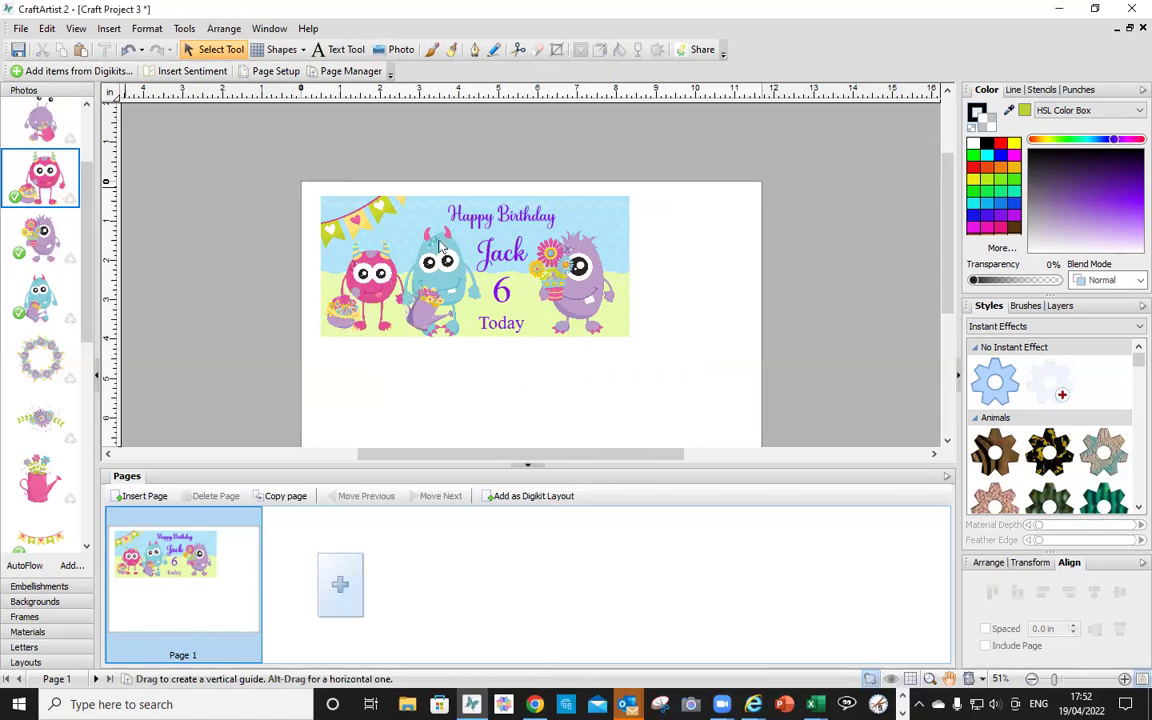
- Add a pink monster picture, shrink it to about 2.45 in square, and place it below the artwork's left end
{"action": "left_click_drag", "start_coordinate": [467, 202], "coordinate": [296, 407]}
{"action": "left_click_drag", "start_coordinate": [264, 357], "coordinate": [352, 268]}
{"action": "left_click_drag", "start_coordinate": [407, 325], "coordinate": [375, 410]}
- Add the blue monster with the watering can, shrink it to about 2.87 in square, and place it right of the birthday artwork
{"action": "left_click_drag", "start_coordinate": [40, 297], "coordinate": [412, 262]}
{"action": "left_click_drag", "start_coordinate": [490, 287], "coordinate": [532, 299]}
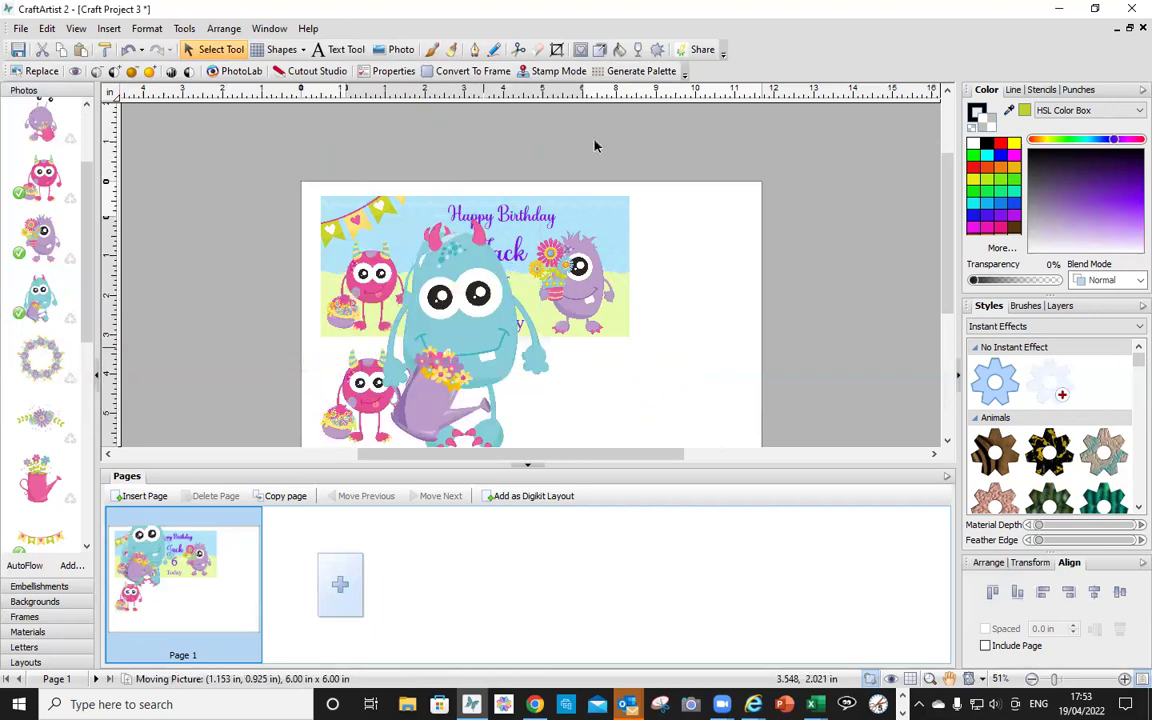
{"action": "left_click_drag", "start_coordinate": [510, 217], "coordinate": [462, 287]}
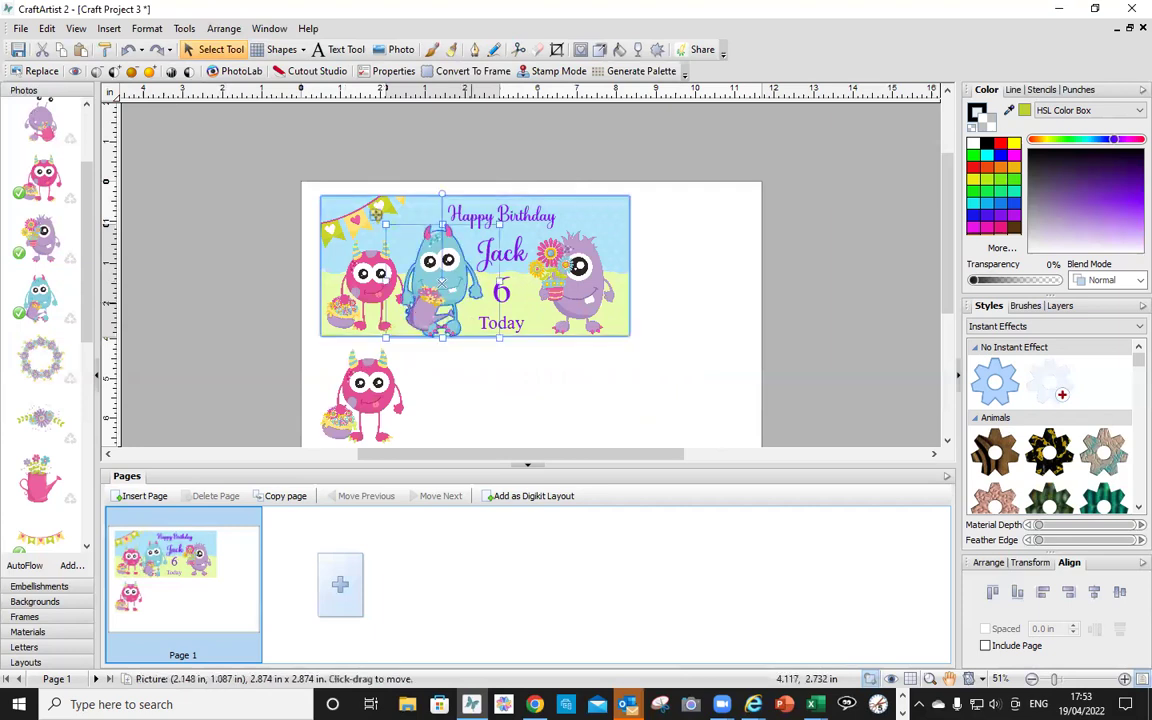
{"action": "left_click_drag", "start_coordinate": [375, 214], "coordinate": [468, 405]}
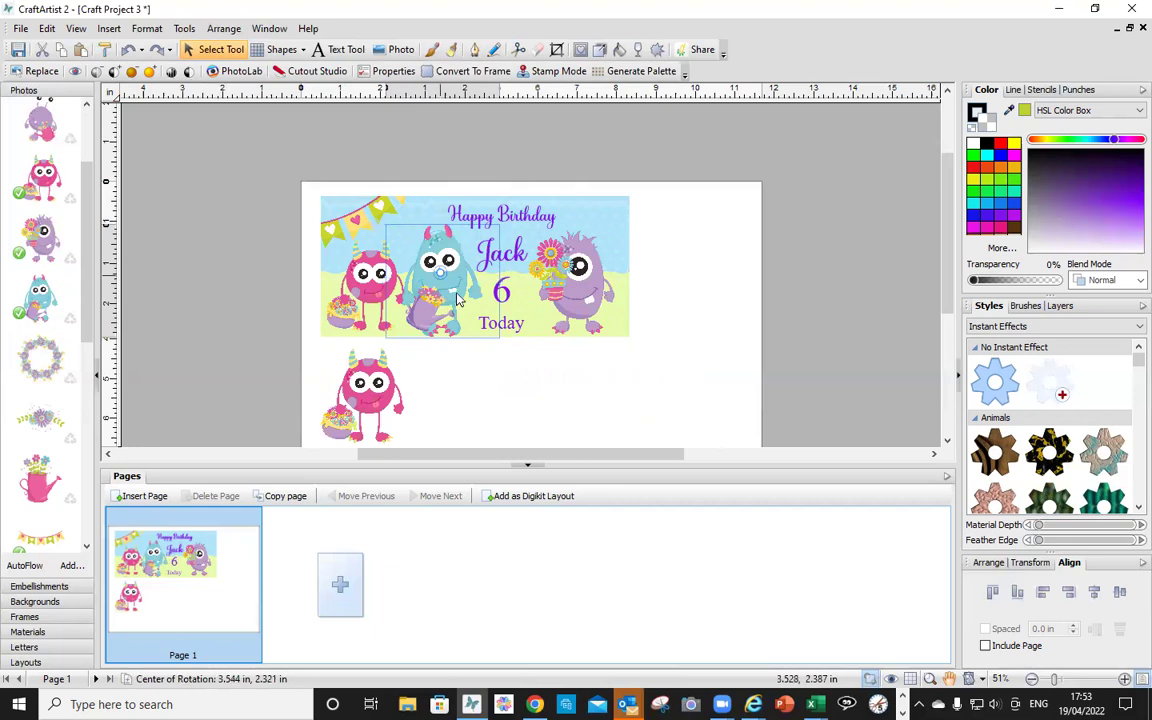
{"action": "left_click", "coordinate": [412, 266]}
{"action": "left_click_drag", "start_coordinate": [481, 413], "coordinate": [723, 350]}
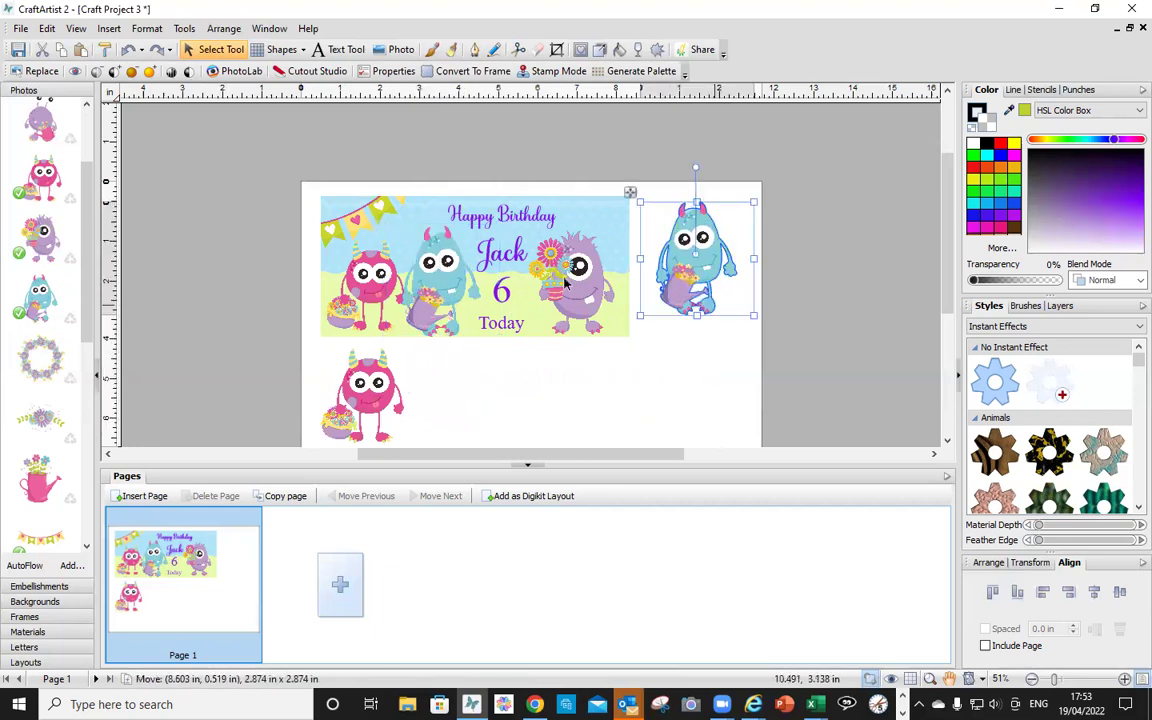
- Add the purple monster with flowers, shrink it to about 2.67 in square, and place it below the artwork's right end
{"action": "left_click", "coordinate": [50, 228]}
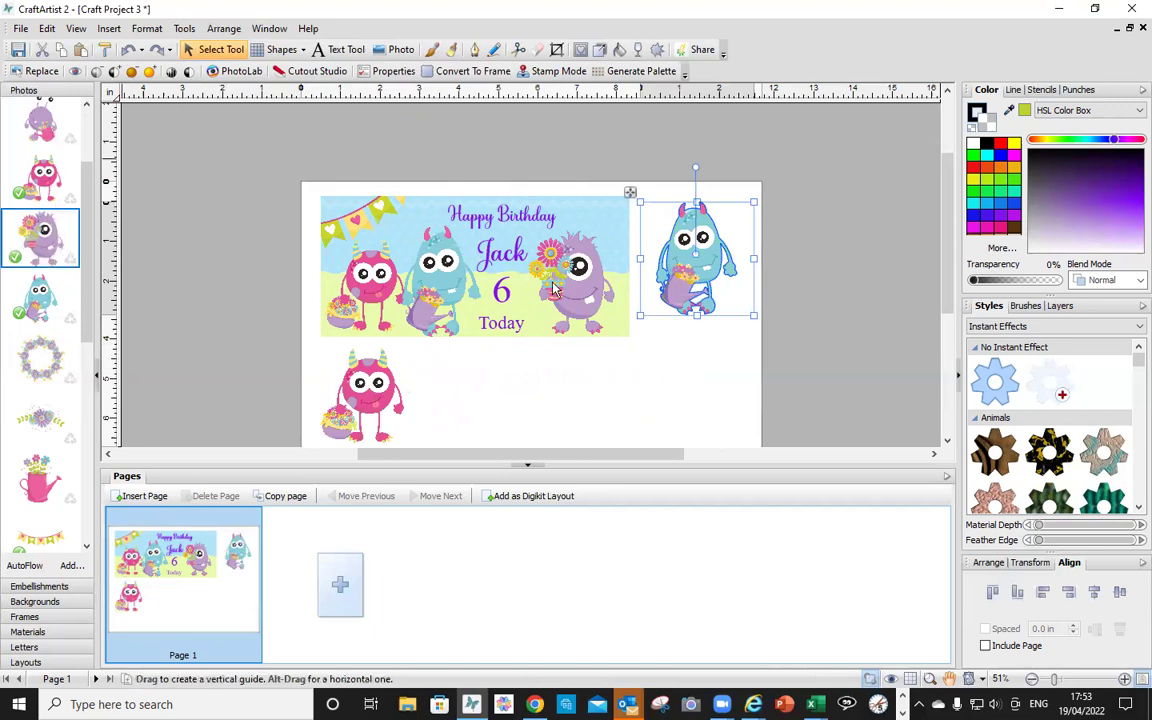
{"action": "left_click", "coordinate": [505, 268]}
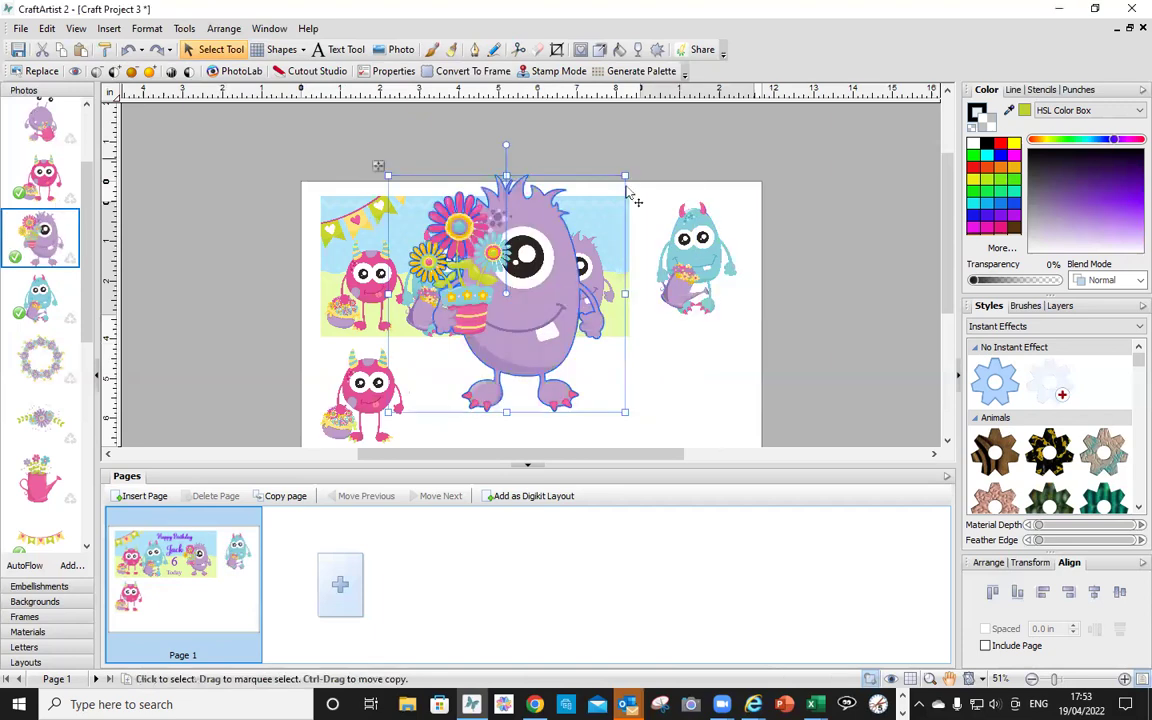
{"action": "left_click_drag", "start_coordinate": [622, 175], "coordinate": [620, 236]}
{"action": "left_click_drag", "start_coordinate": [563, 310], "coordinate": [574, 310]}
{"action": "left_click_drag", "start_coordinate": [515, 340], "coordinate": [586, 313]}
{"action": "left_click_drag", "start_coordinate": [577, 250], "coordinate": [607, 339]}
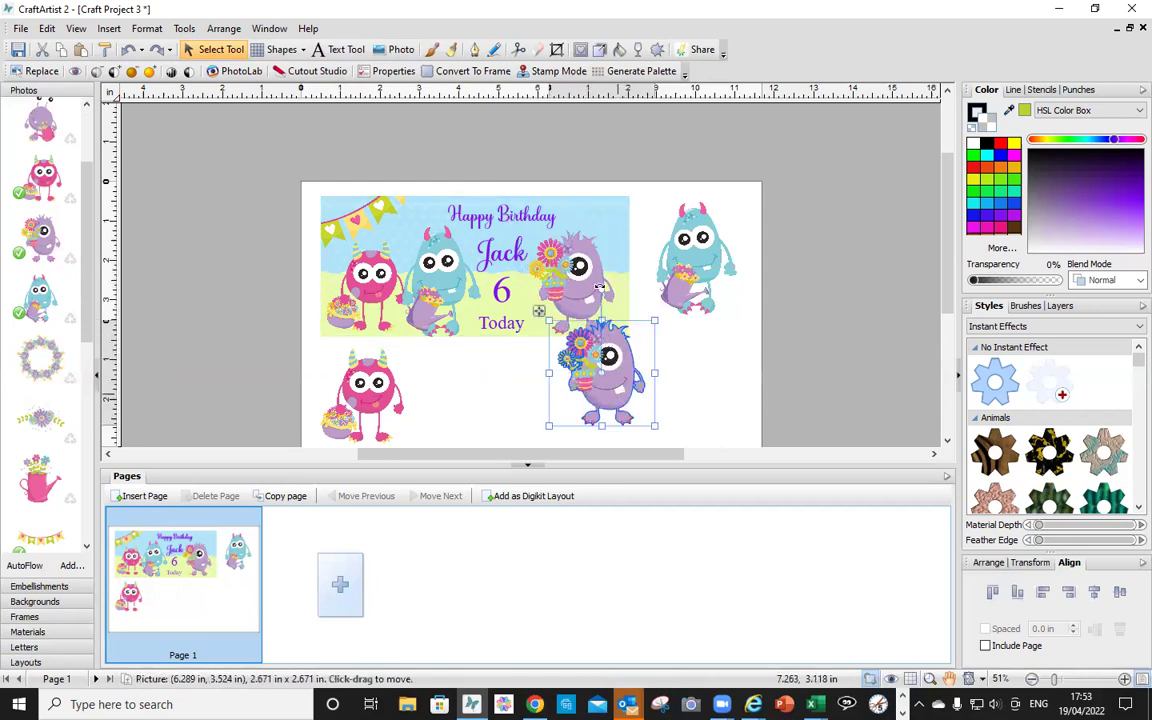
- Rotate the loose purple monster to about 266° and move it below the blue monster near the page's right edge
{"action": "left_click_drag", "start_coordinate": [684, 369], "coordinate": [684, 378]}
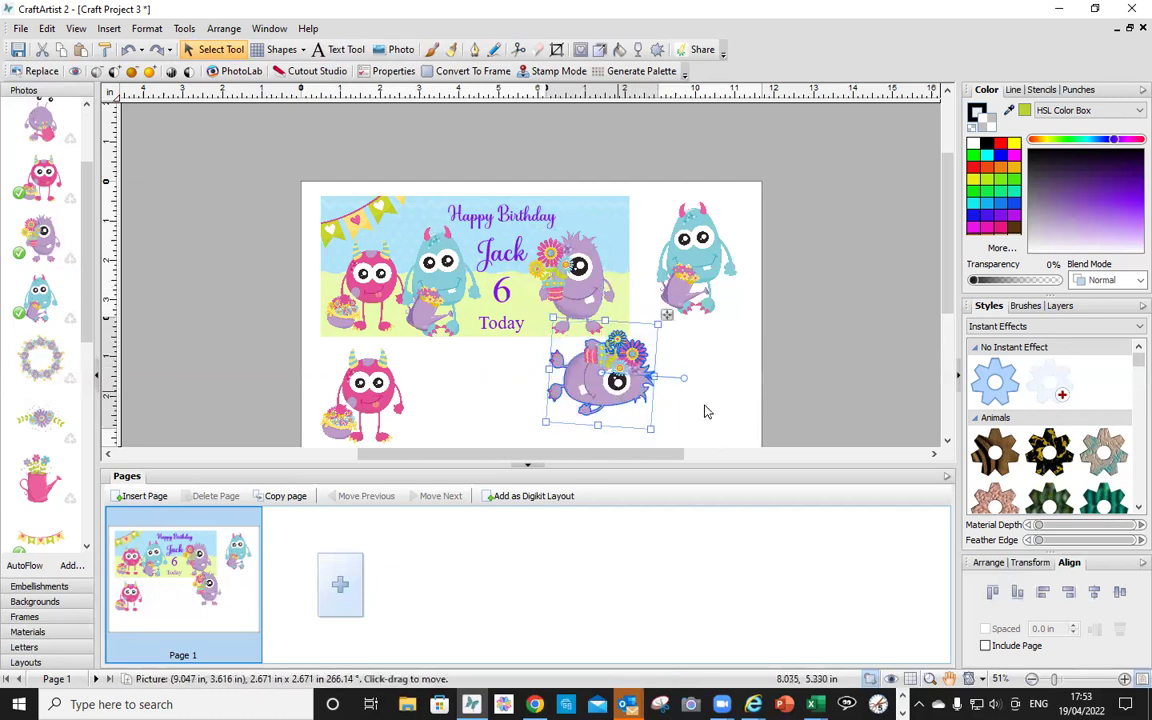
{"action": "left_click_drag", "start_coordinate": [600, 378], "coordinate": [688, 391]}
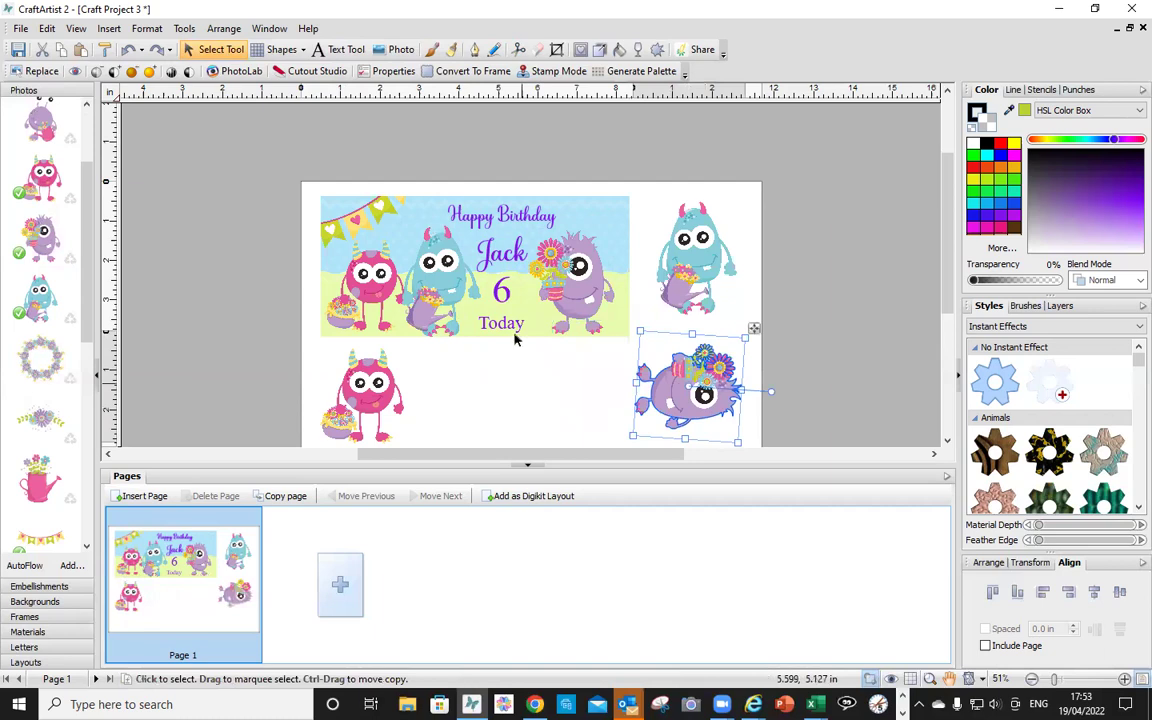
{"action": "left_click", "coordinate": [515, 339]}
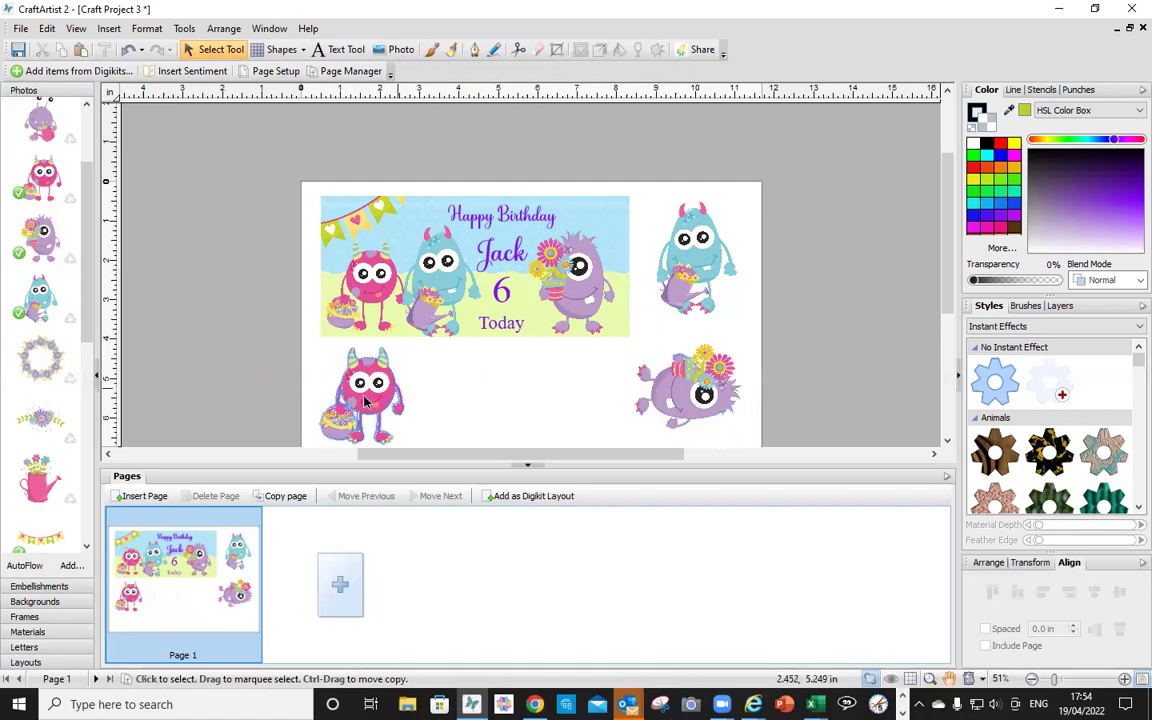
- Duplicate the loose pink monster to its right and the rotated purple monster to its left, filling the row below the artwork
{"action": "left_click", "coordinate": [330, 360]}
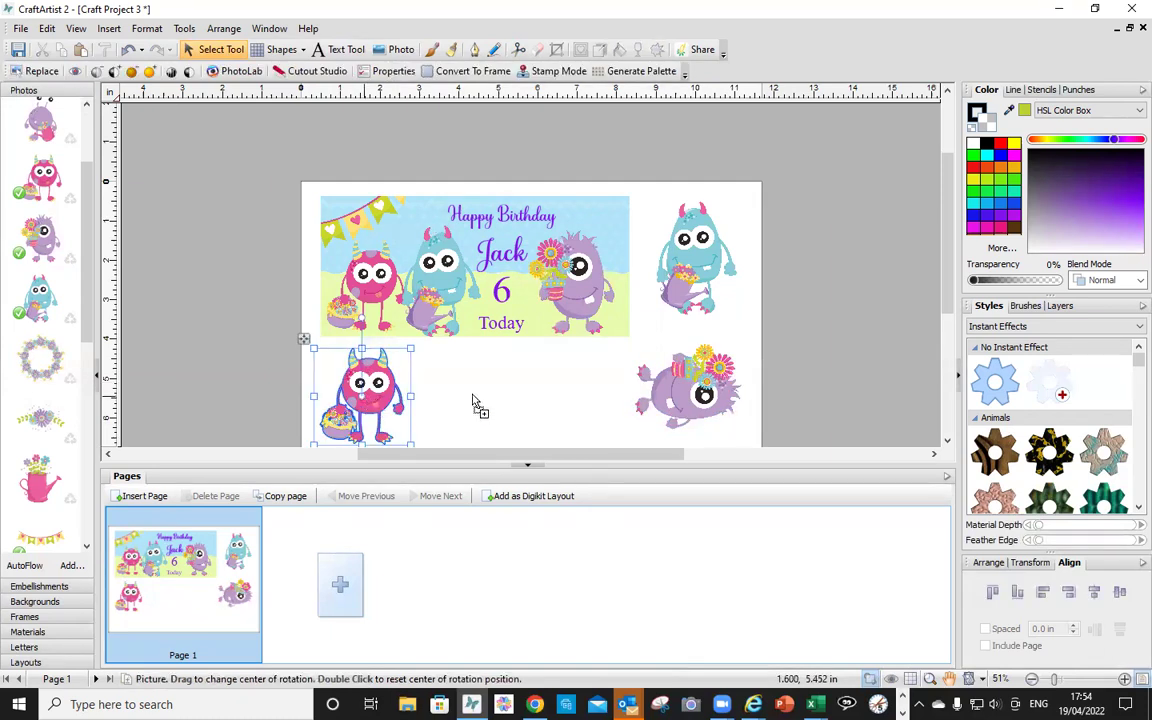
{"action": "left_click_drag", "start_coordinate": [473, 400], "coordinate": [445, 398]}
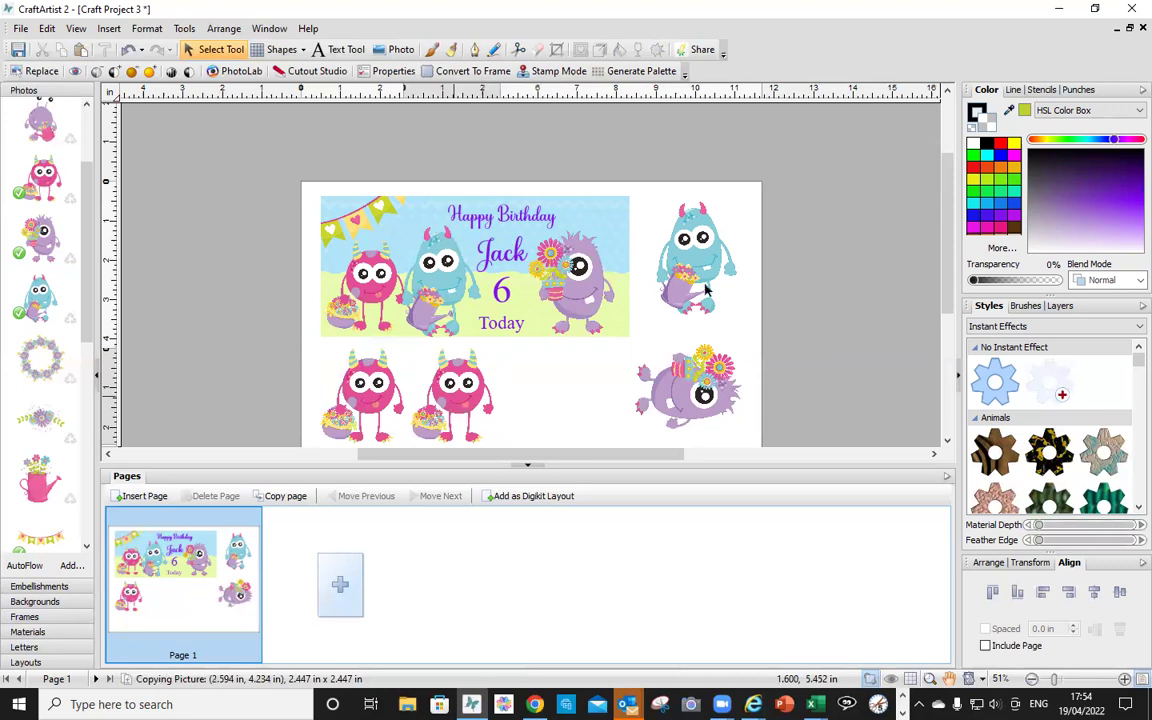
{"action": "left_click_drag", "start_coordinate": [710, 415], "coordinate": [594, 414]}
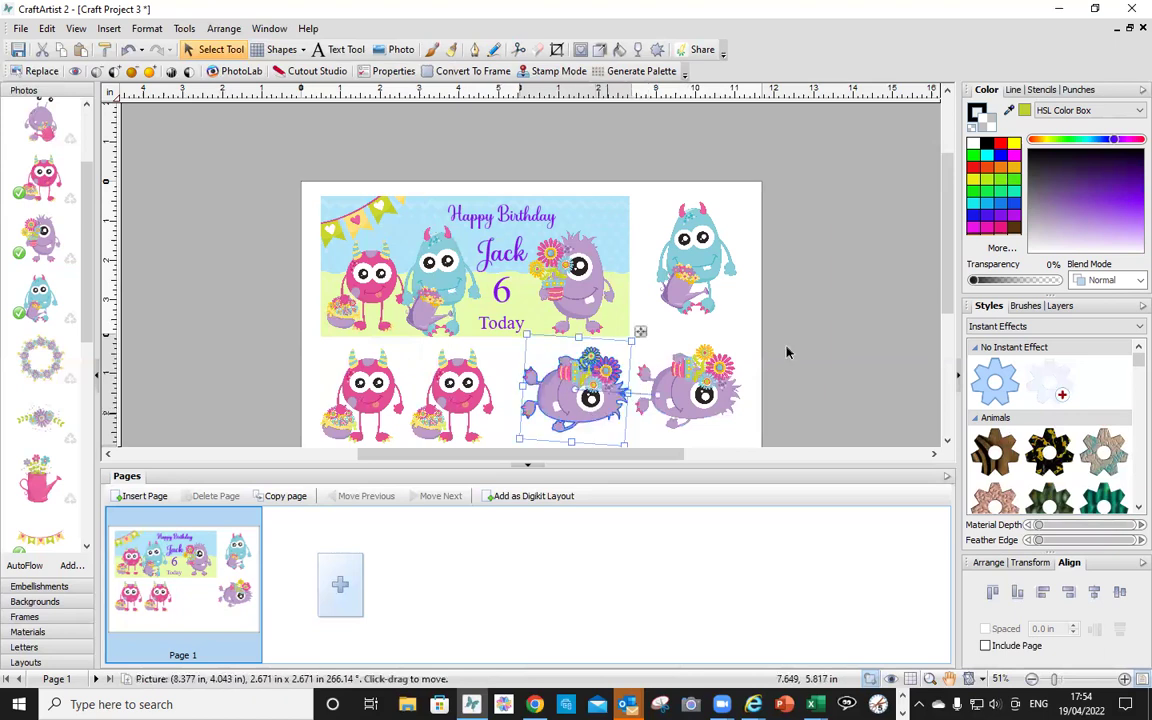
{"action": "left_click", "coordinate": [842, 301]}
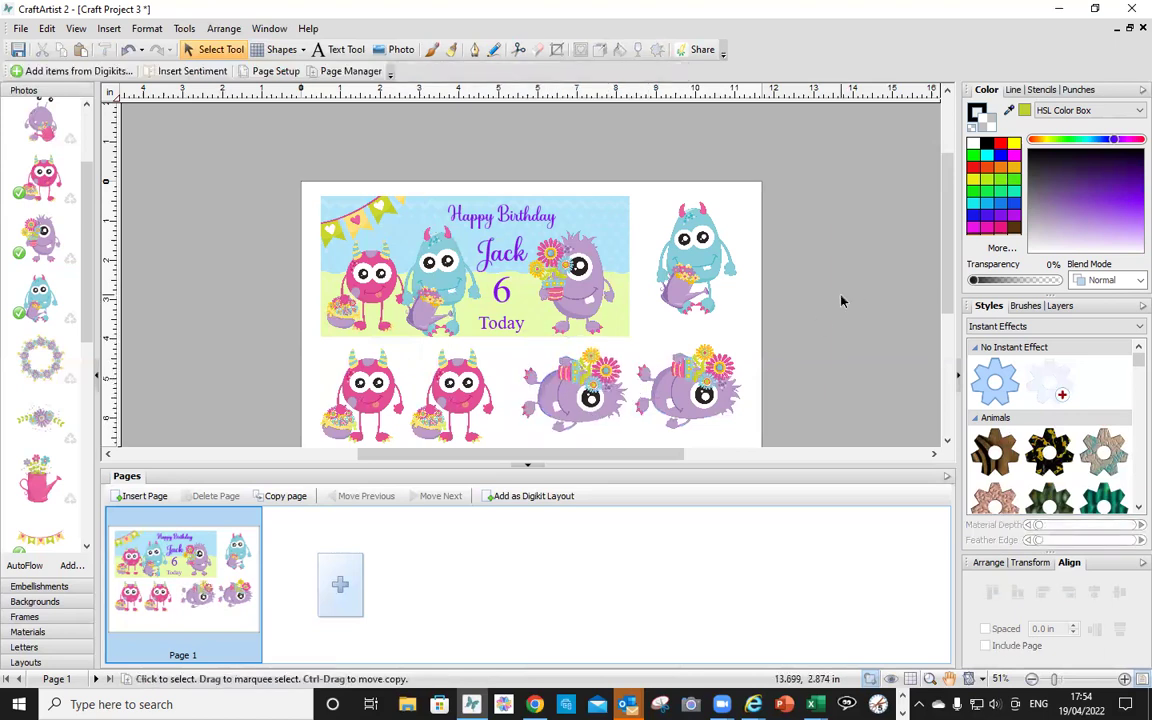